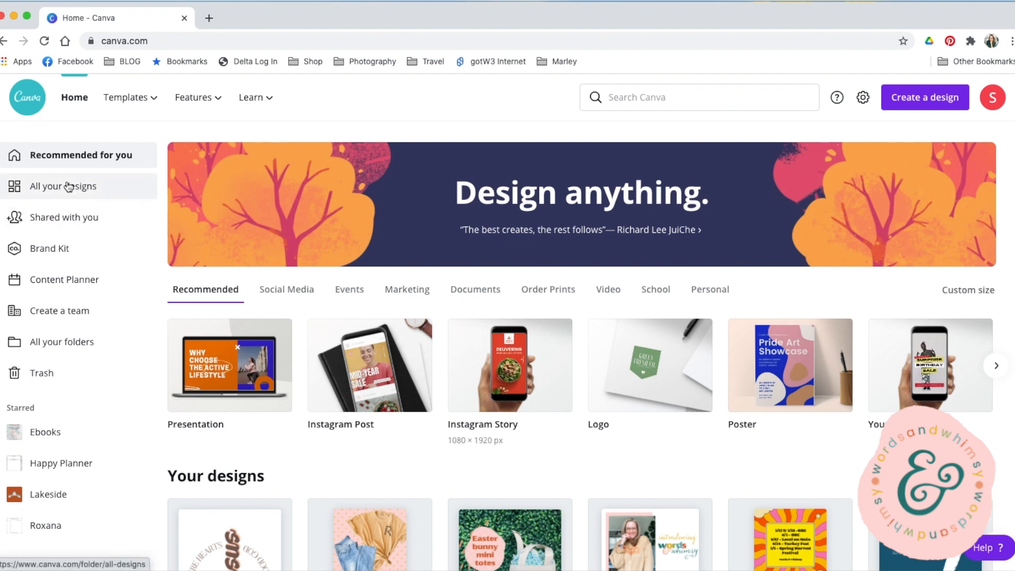
Open the Brand Kit and review its brand logos and the Words & Whimsy color palette
{"action": "left_click", "coordinate": [54, 253]}
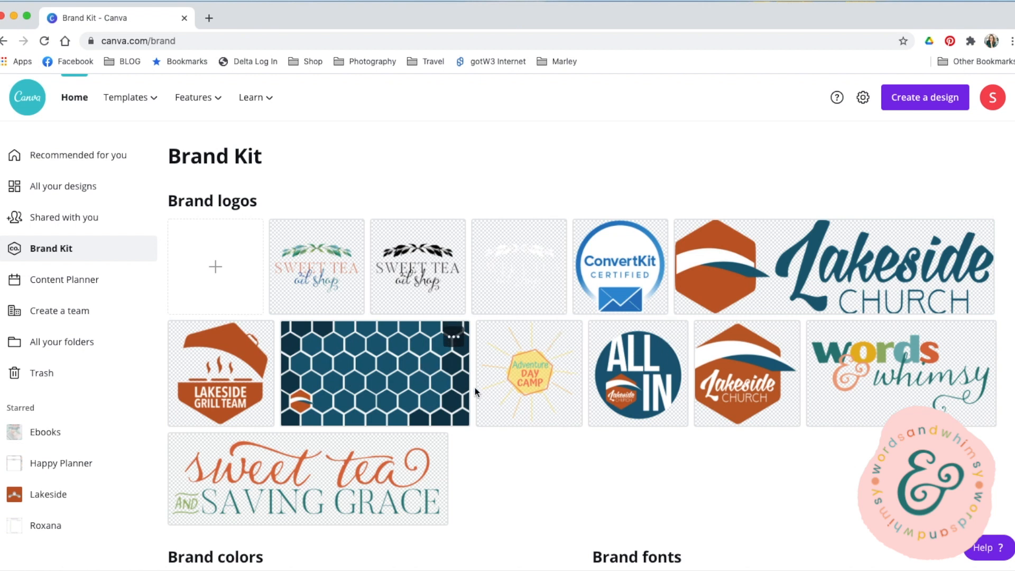
{"action": "scroll", "coordinate": [475, 389], "scroll_direction": "down", "scroll_amount": 4}
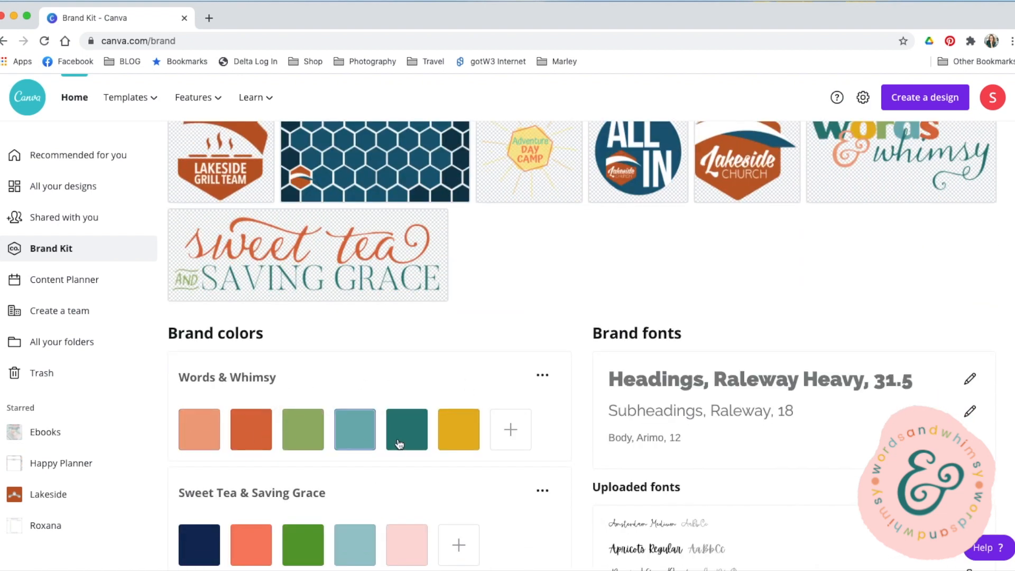
{"action": "left_click", "coordinate": [204, 443]}
{"action": "scroll", "coordinate": [696, 376], "scroll_direction": "down", "scroll_amount": 3}
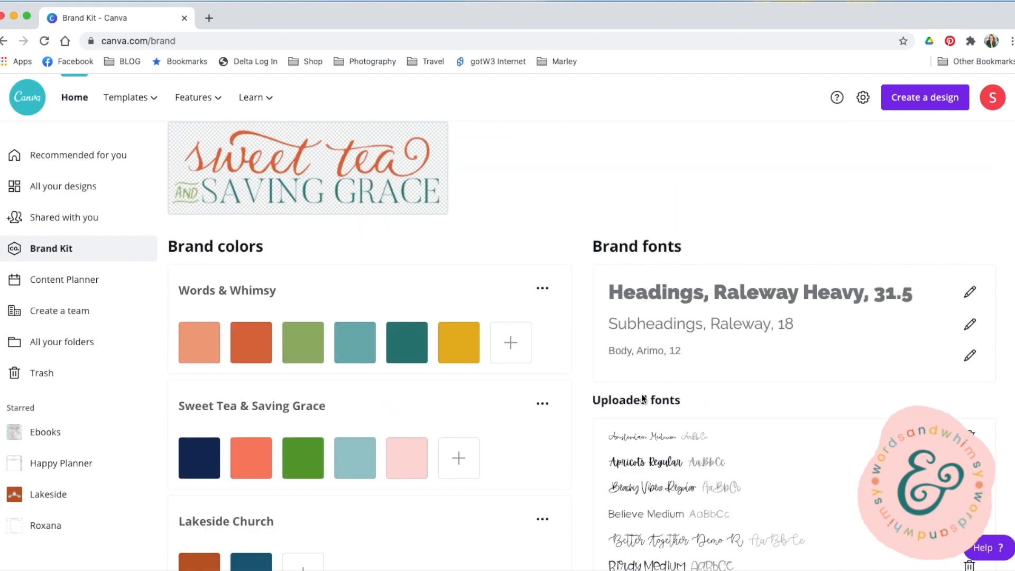
Look through the Brand Kit's complete list of uploaded fonts, then return to the brand logos
{"action": "scroll", "coordinate": [652, 405], "scroll_direction": "down", "scroll_amount": 1}
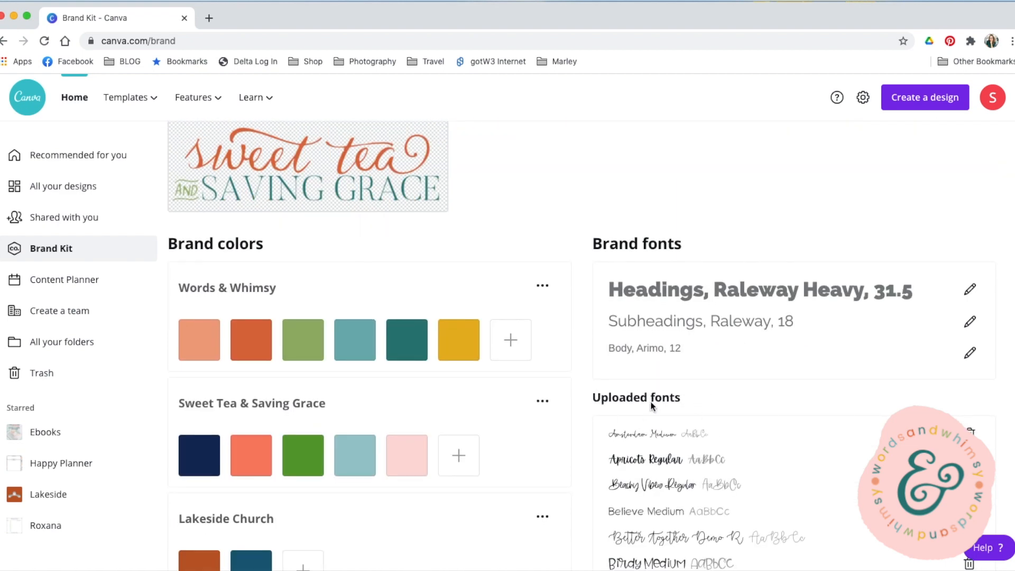
{"action": "scroll", "coordinate": [652, 405], "scroll_direction": "down", "scroll_amount": 5}
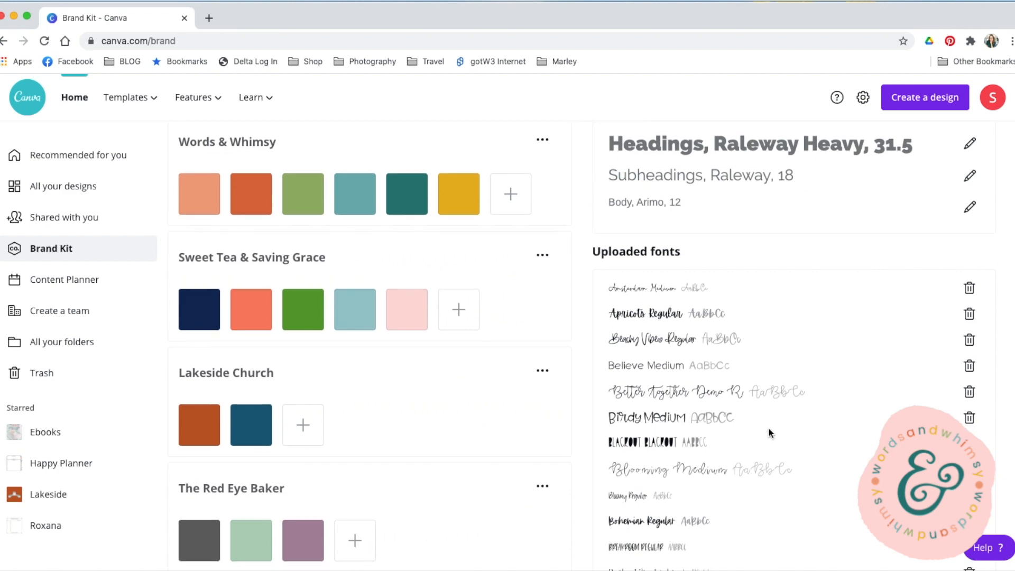
{"action": "scroll", "coordinate": [769, 429], "scroll_direction": "down", "scroll_amount": 8}
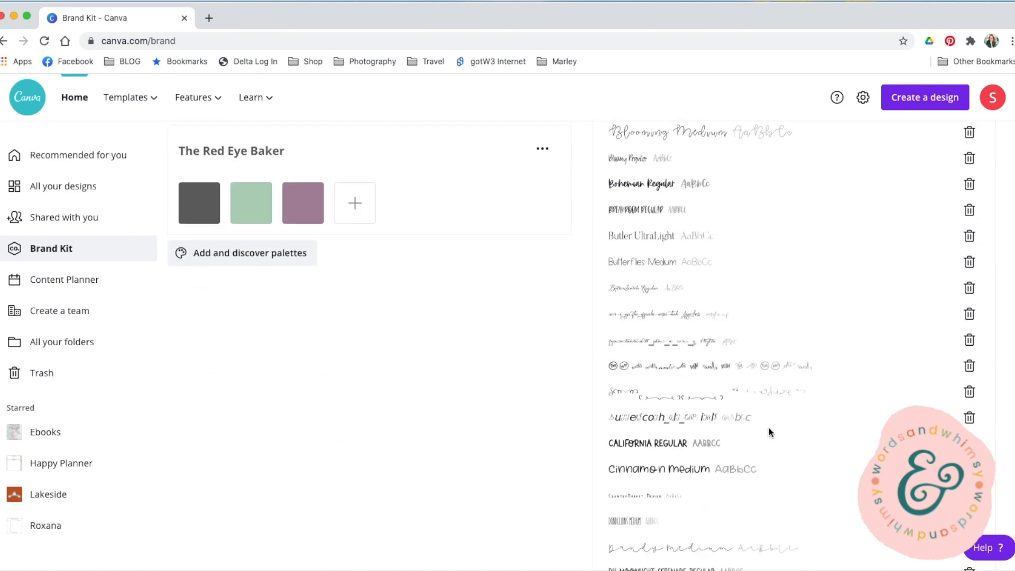
{"action": "scroll", "coordinate": [770, 431], "scroll_direction": "down", "scroll_amount": 9}
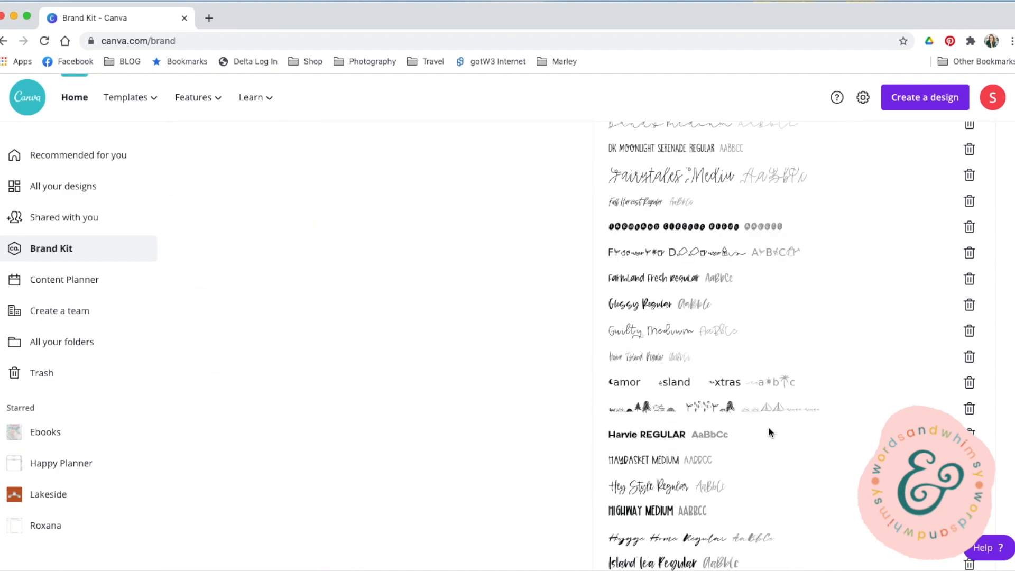
{"action": "scroll", "coordinate": [769, 431], "scroll_direction": "down", "scroll_amount": 20}
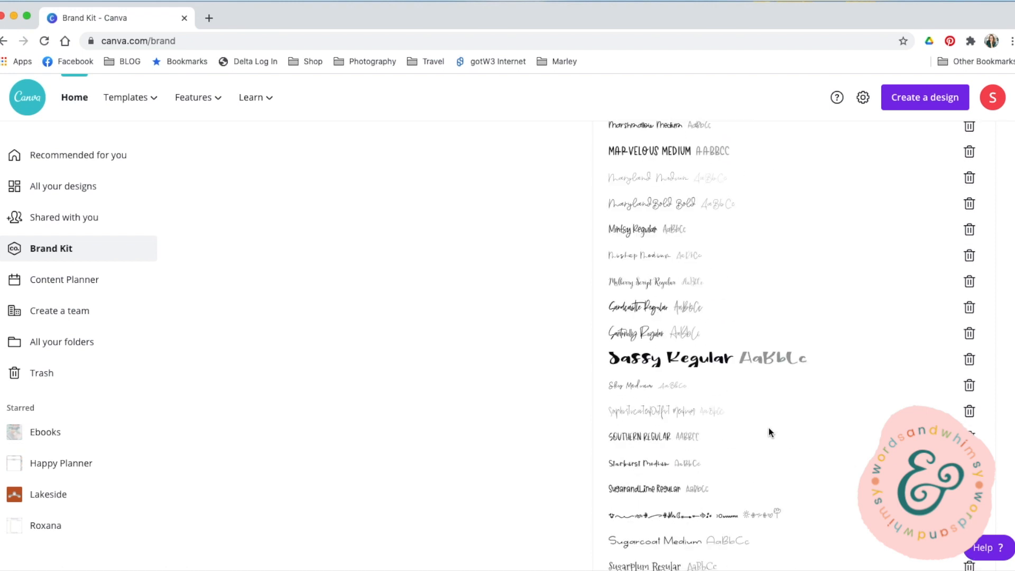
{"action": "scroll", "coordinate": [769, 432], "scroll_direction": "down", "scroll_amount": 4}
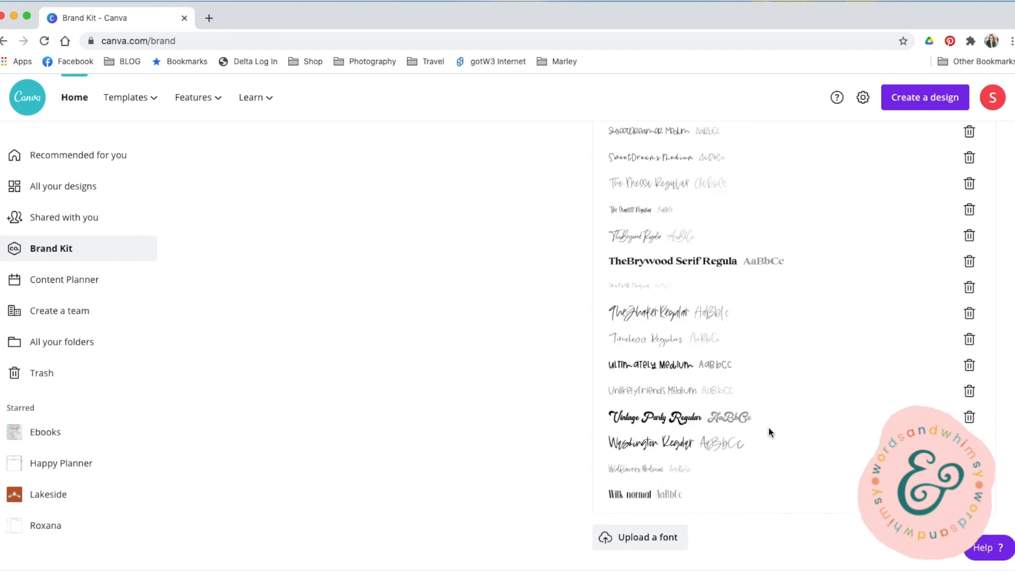
{"action": "scroll", "coordinate": [769, 431], "scroll_direction": "up", "scroll_amount": 20}
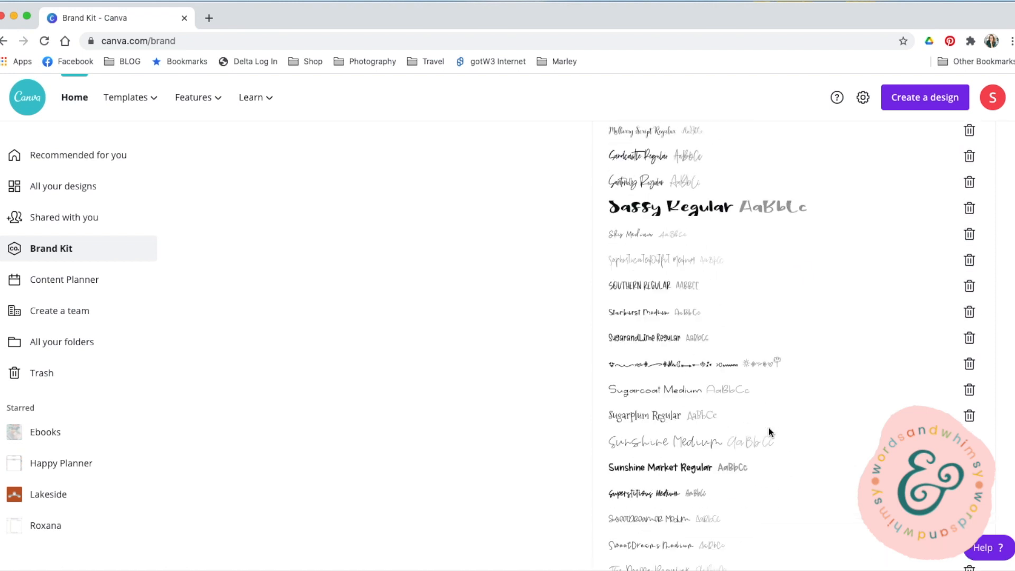
{"action": "scroll", "coordinate": [769, 432], "scroll_direction": "up", "scroll_amount": 20}
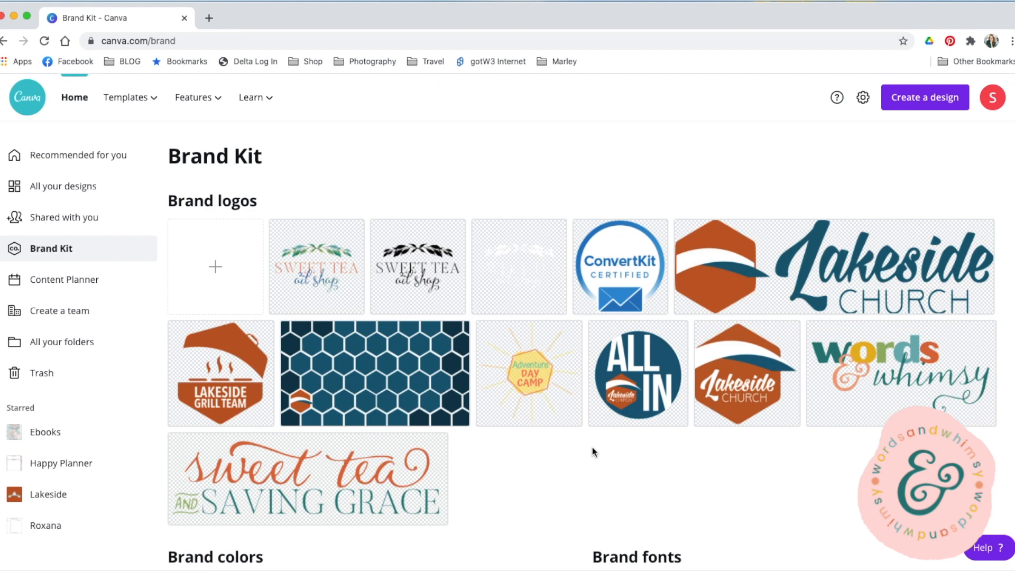
{"action": "scroll", "coordinate": [562, 457], "scroll_direction": "down", "scroll_amount": 1}
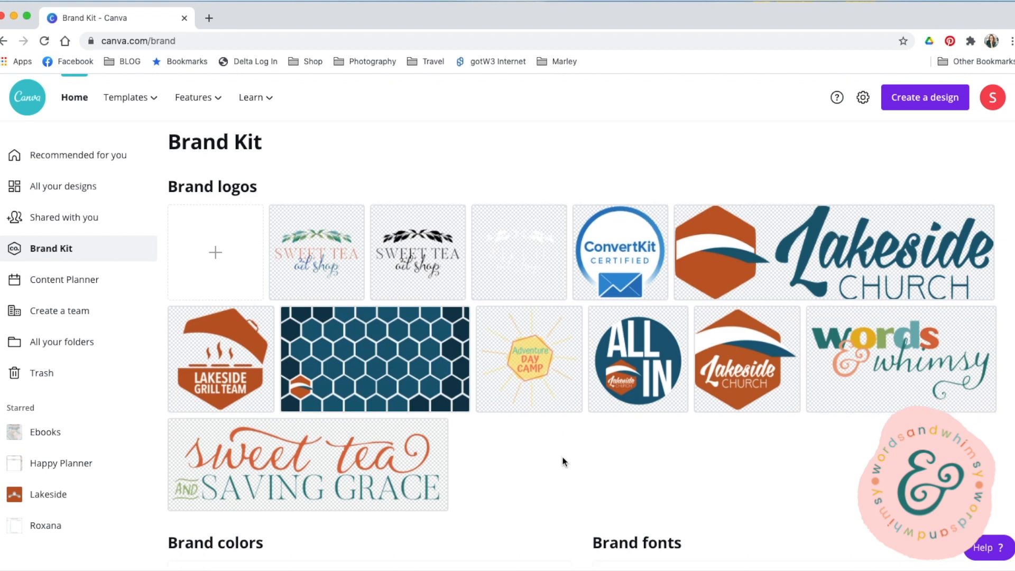
{"action": "scroll", "coordinate": [577, 459], "scroll_direction": "down", "scroll_amount": 3}
{"action": "scroll", "coordinate": [581, 460], "scroll_direction": "up", "scroll_amount": 3}
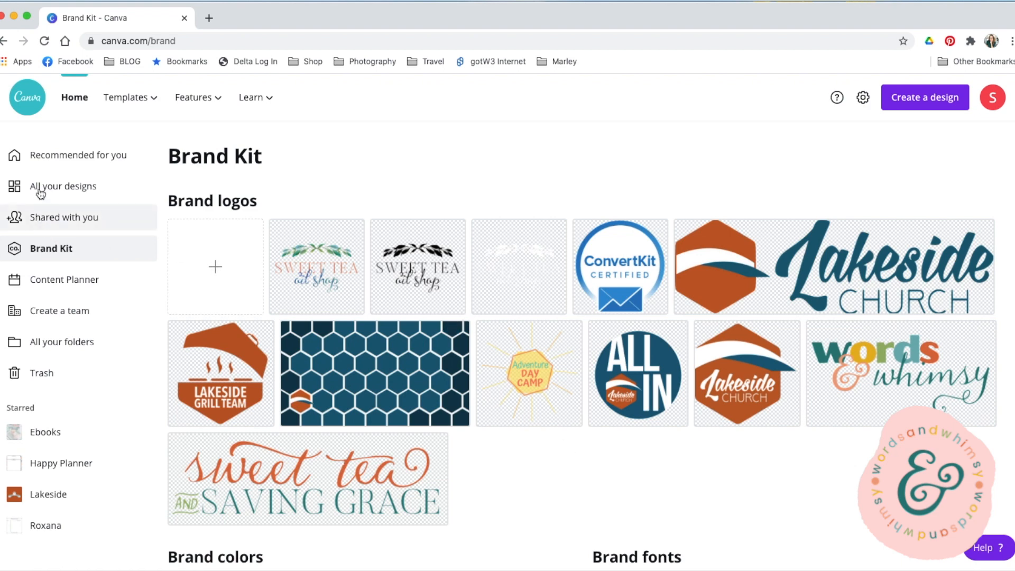
Return to the home page and browse the design types by category, including Documents, Marketing, Social Media and Events
{"action": "left_click", "coordinate": [55, 158]}
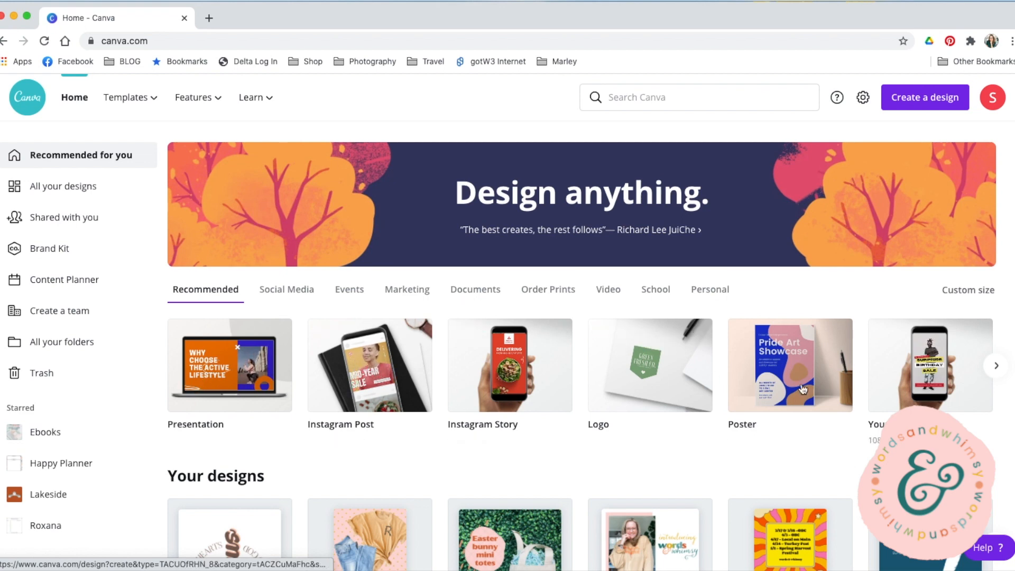
{"action": "left_click", "coordinate": [996, 365]}
{"action": "left_click", "coordinate": [711, 292]}
{"action": "left_click", "coordinate": [470, 297]}
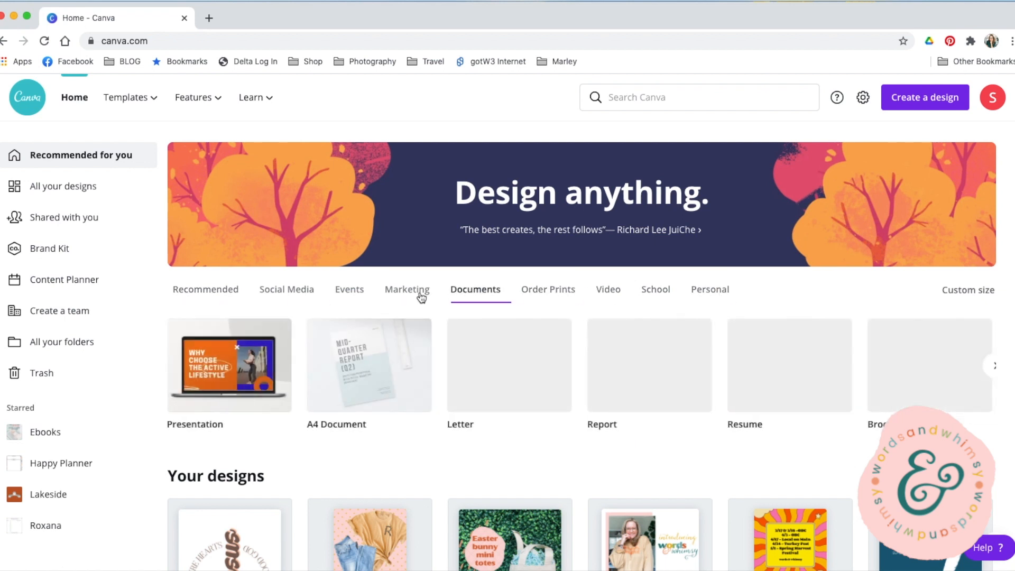
{"action": "left_click", "coordinate": [407, 291]}
{"action": "left_click", "coordinate": [289, 298]}
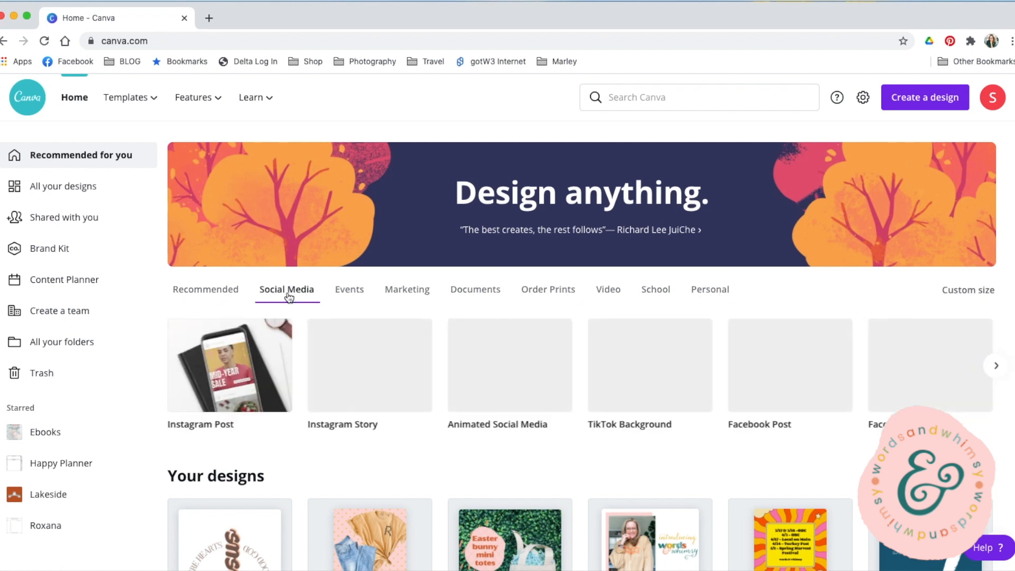
{"action": "left_click", "coordinate": [351, 295]}
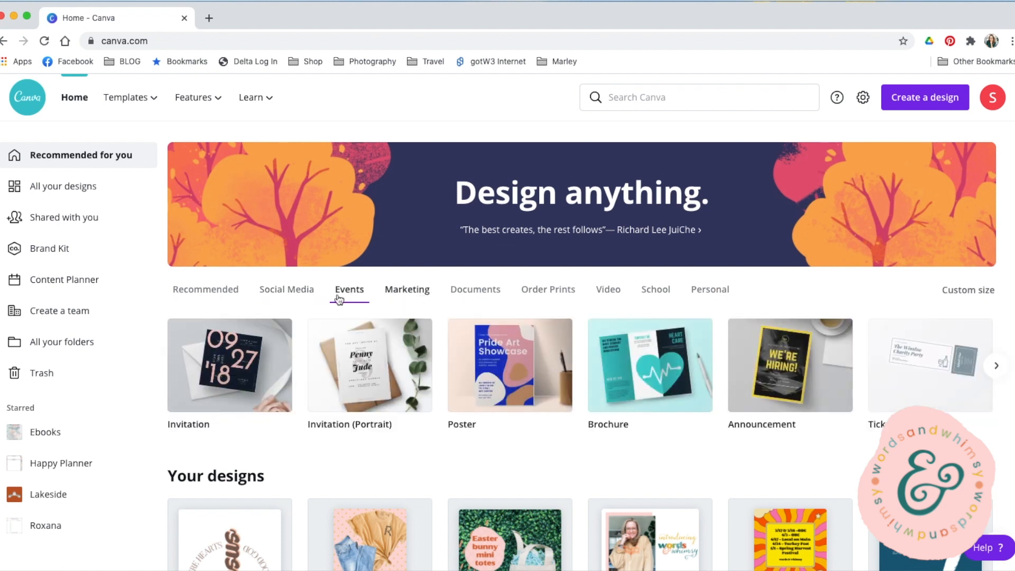
Create a blank Instagram Post design from the recommended design types
{"action": "left_click", "coordinate": [205, 291]}
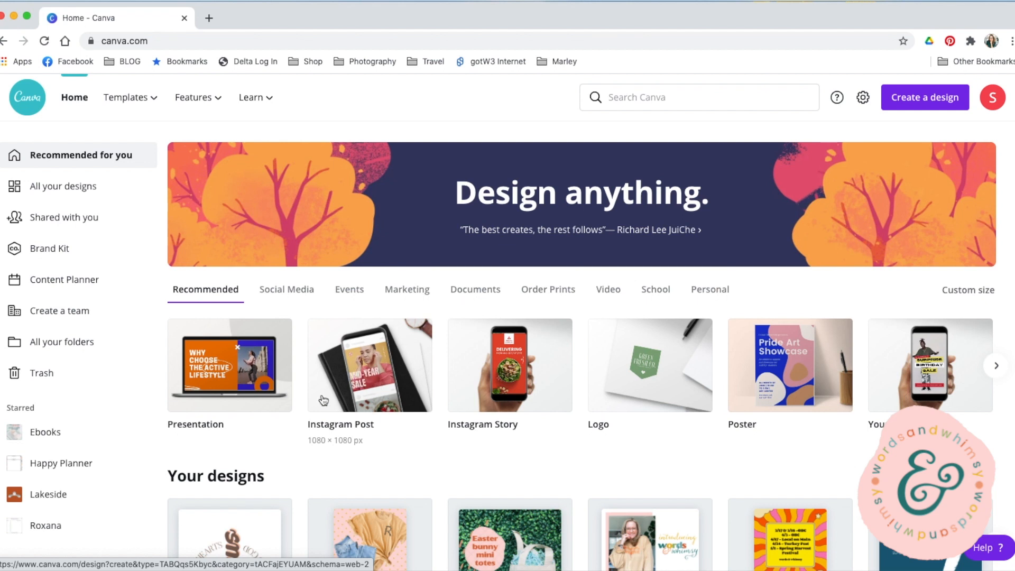
{"action": "left_click", "coordinate": [375, 386]}
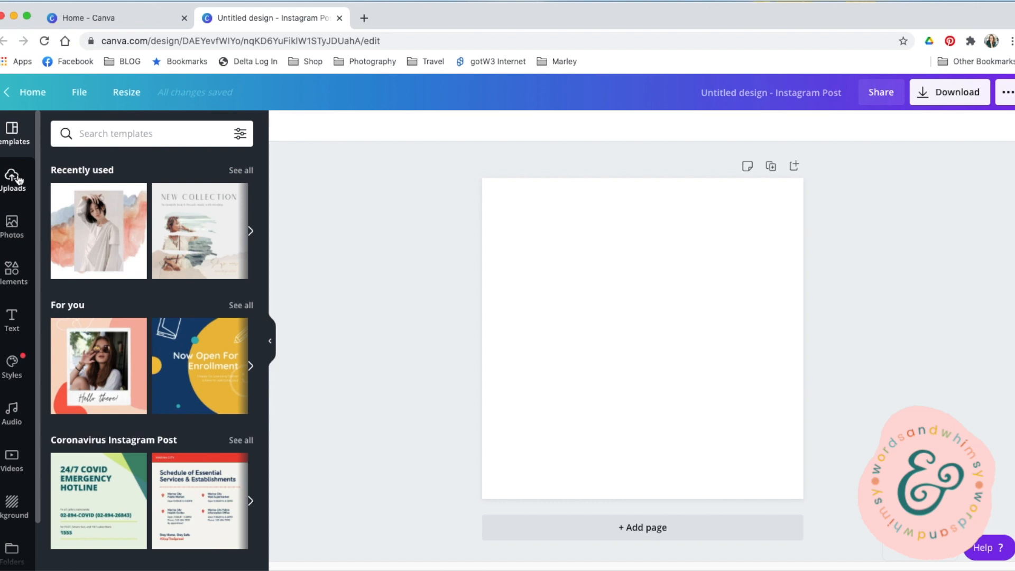
Browse the available Instagram Post templates and the previously uploaded images
{"action": "scroll", "coordinate": [135, 296], "scroll_direction": "down", "scroll_amount": 10}
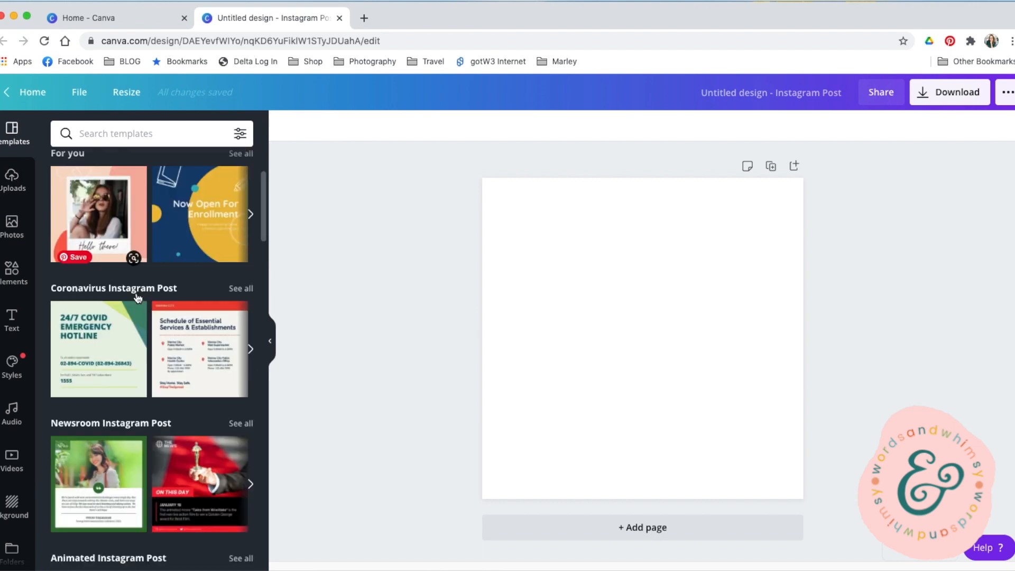
{"action": "scroll", "coordinate": [138, 298], "scroll_direction": "up", "scroll_amount": 10}
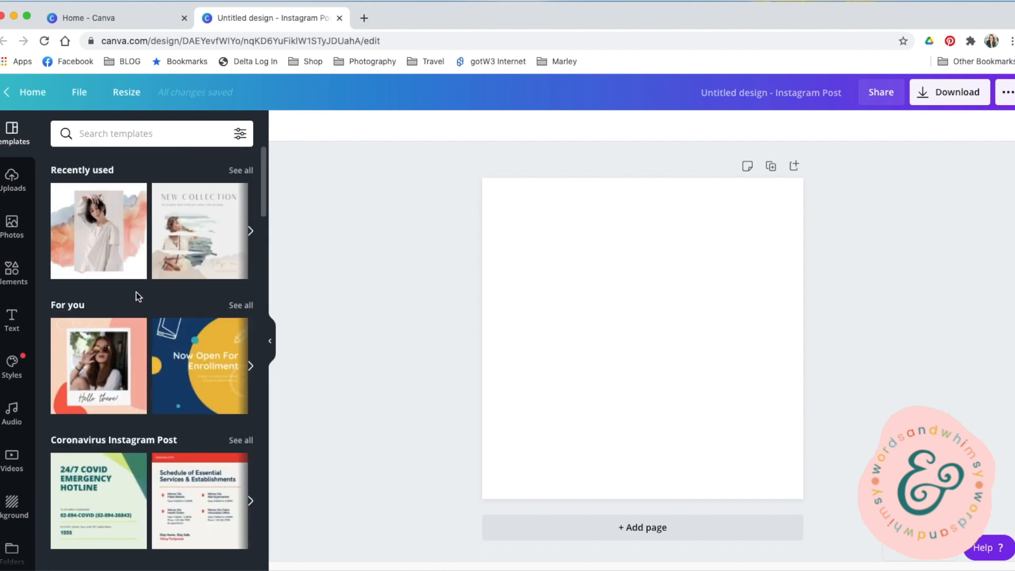
{"action": "left_click", "coordinate": [2, 189]}
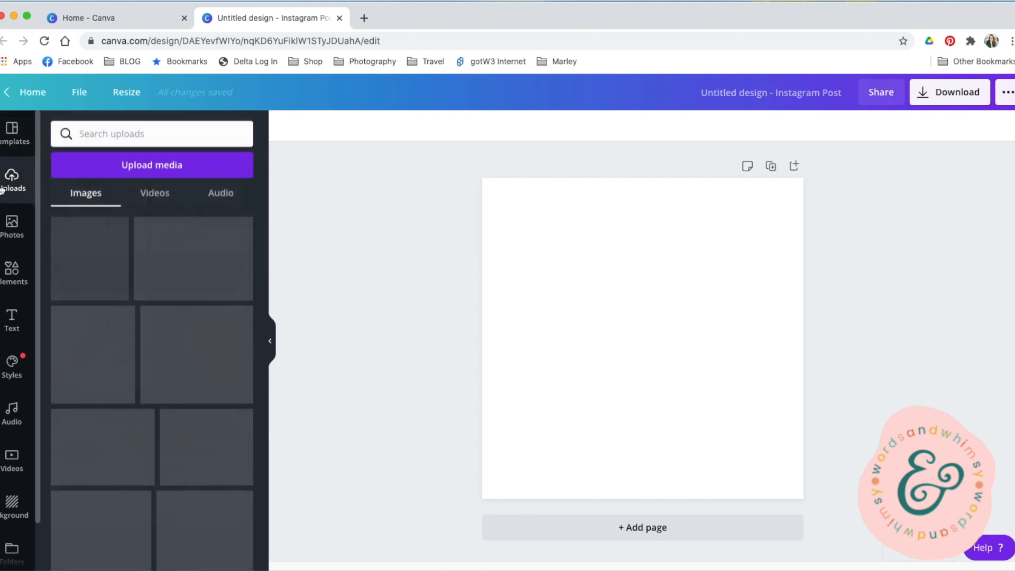
{"action": "scroll", "coordinate": [117, 335], "scroll_direction": "down", "scroll_amount": 7}
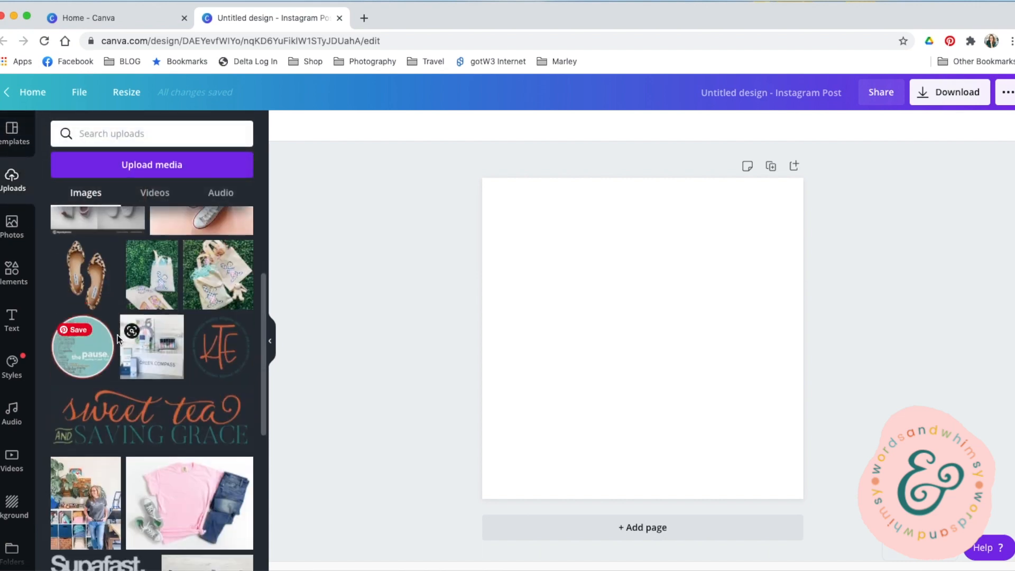
{"action": "scroll", "coordinate": [117, 335], "scroll_direction": "down", "scroll_amount": 2}
{"action": "scroll", "coordinate": [95, 275], "scroll_direction": "up", "scroll_amount": 10}
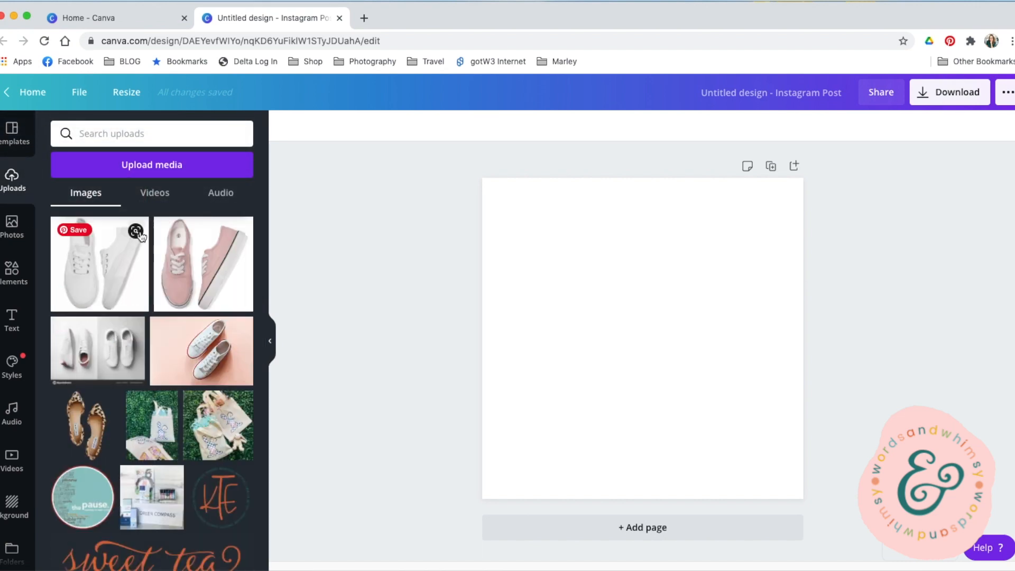
Browse the stock photo library and the available design elements, such as lines, shapes, grids and gradients
{"action": "left_click", "coordinate": [9, 237]}
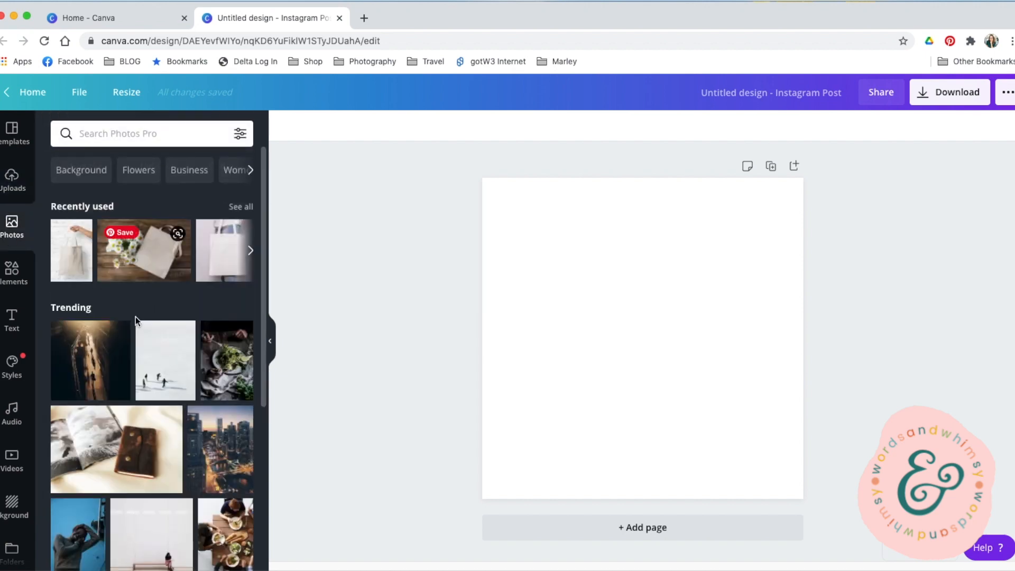
{"action": "scroll", "coordinate": [158, 380], "scroll_direction": "down", "scroll_amount": 2}
{"action": "scroll", "coordinate": [158, 380], "scroll_direction": "down", "scroll_amount": 5}
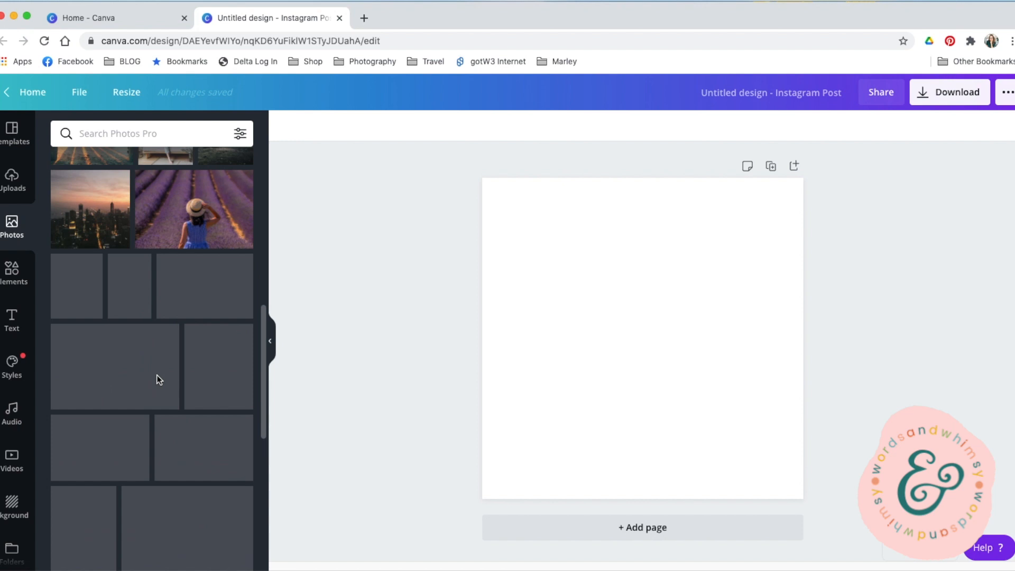
{"action": "scroll", "coordinate": [156, 375], "scroll_direction": "up", "scroll_amount": 10}
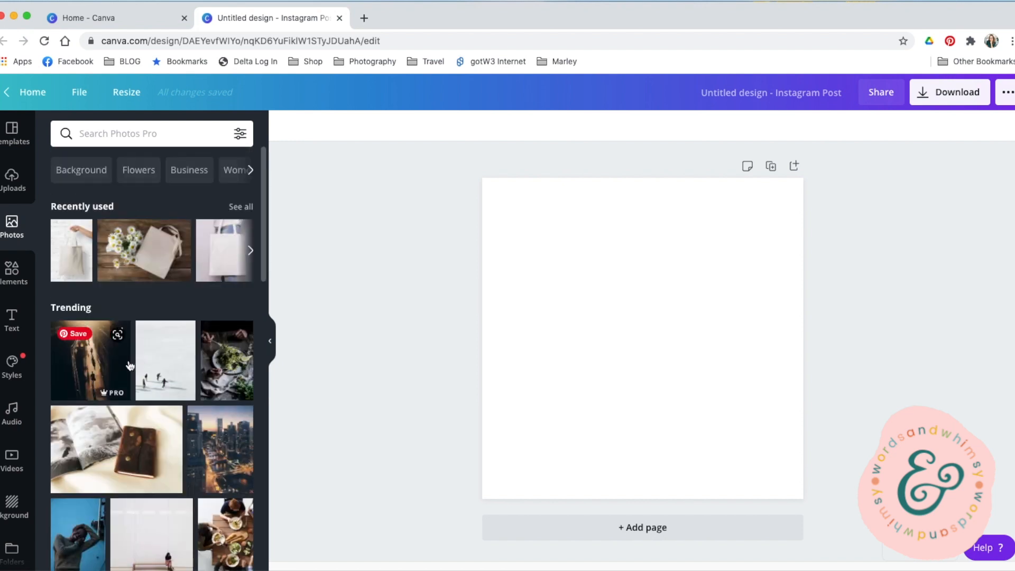
{"action": "left_click", "coordinate": [2, 283]}
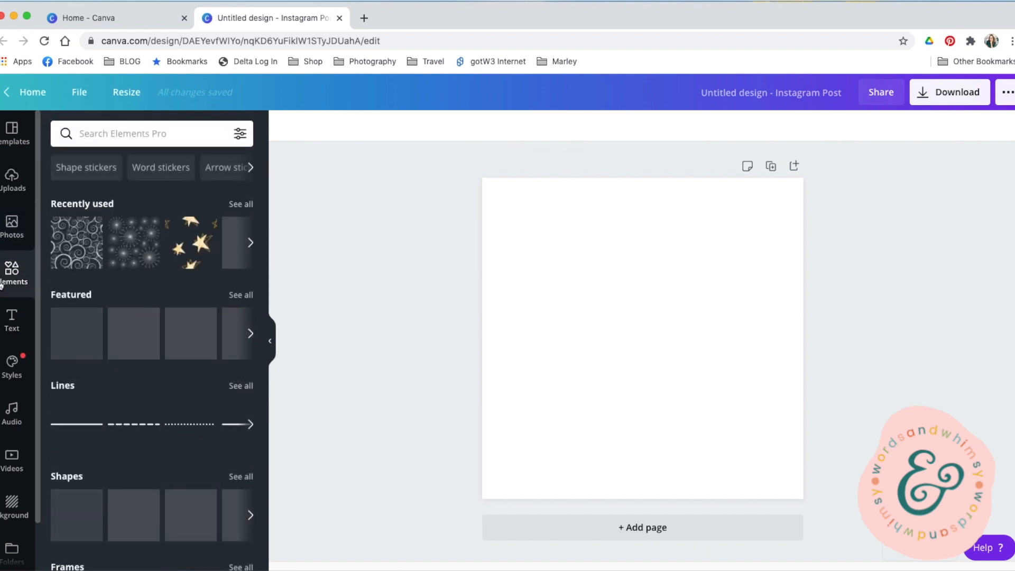
{"action": "scroll", "coordinate": [151, 377], "scroll_direction": "down", "scroll_amount": 10}
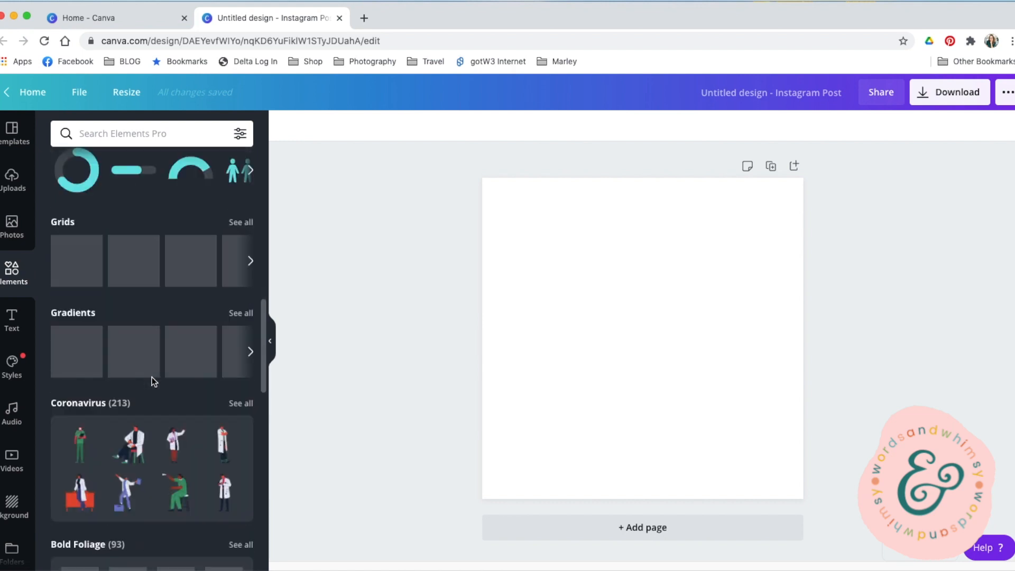
{"action": "scroll", "coordinate": [151, 377], "scroll_direction": "up", "scroll_amount": 10}
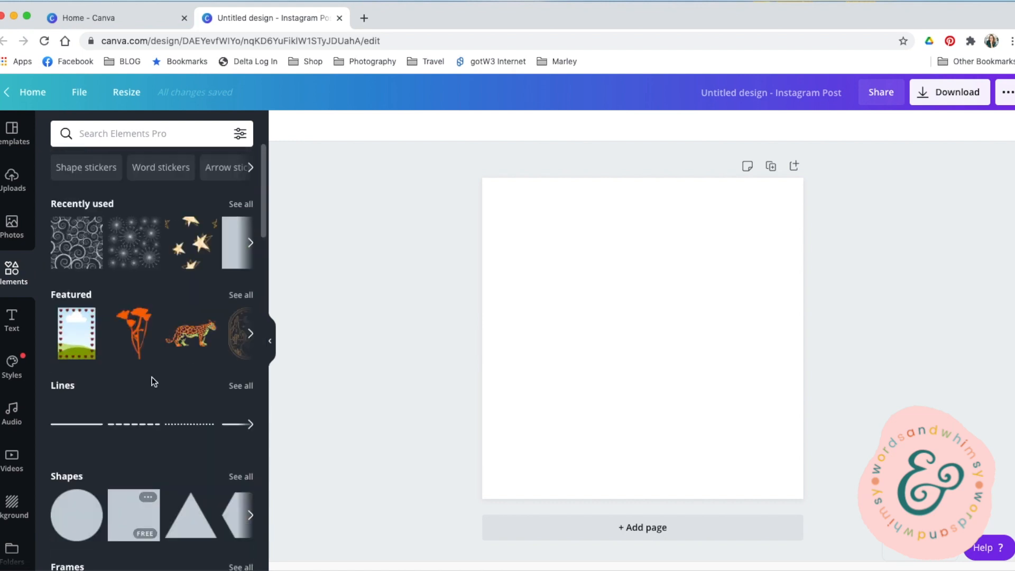
Examine the text options, the brand styles, and the audio and video libraries available for the design
{"action": "left_click", "coordinate": [12, 324]}
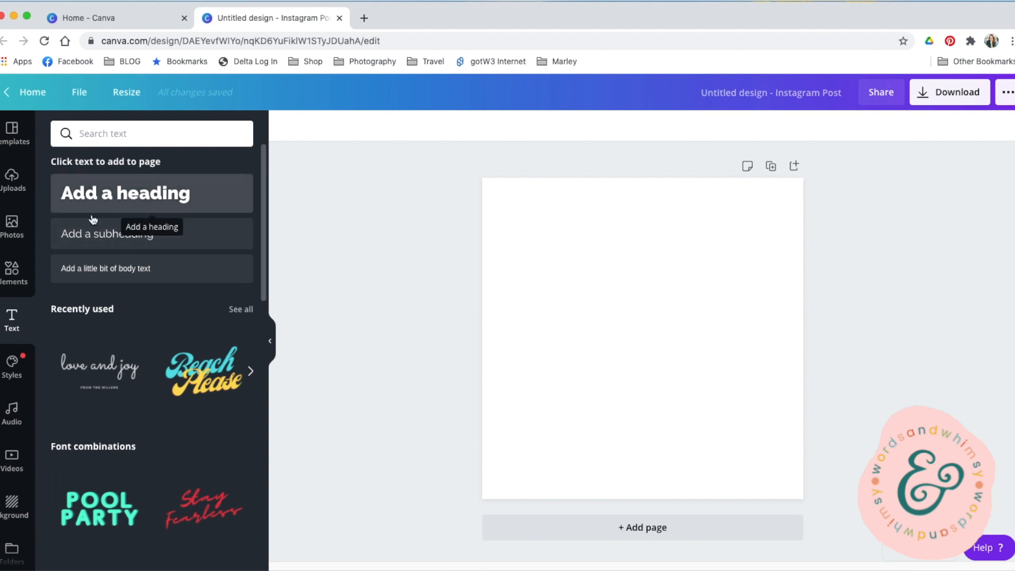
{"action": "left_click", "coordinate": [17, 378]}
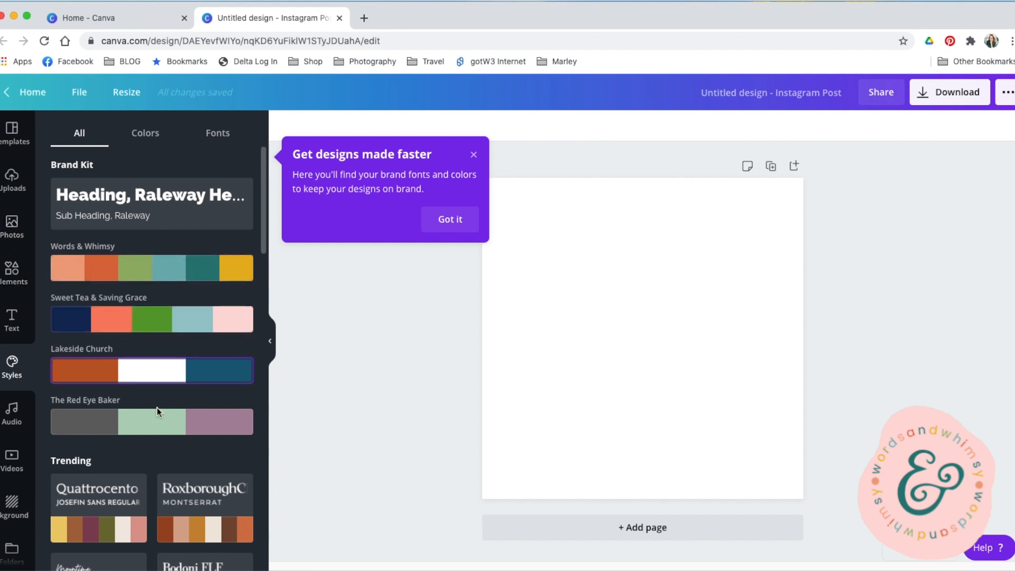
{"action": "left_click", "coordinate": [13, 415]}
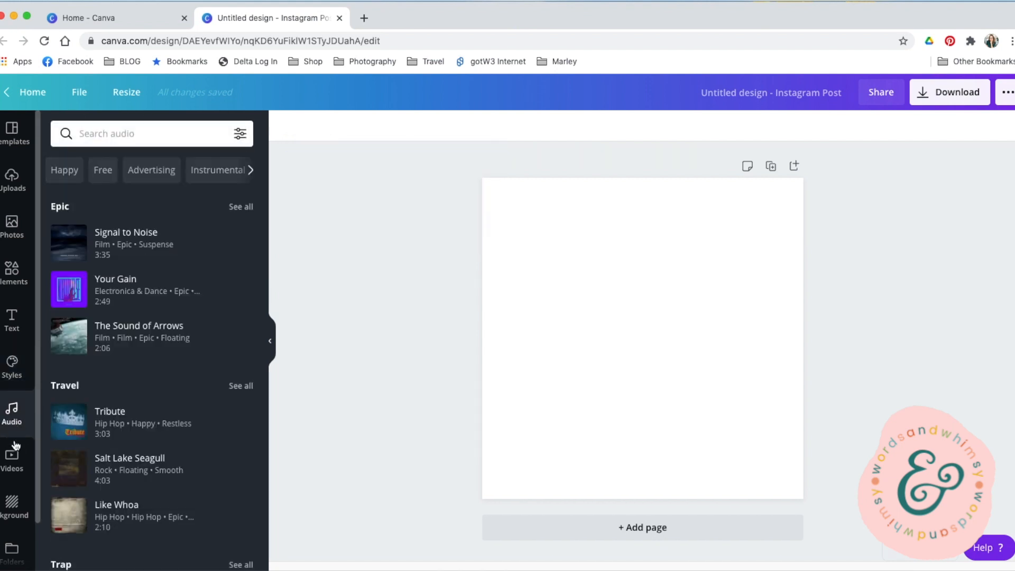
{"action": "left_click", "coordinate": [16, 470]}
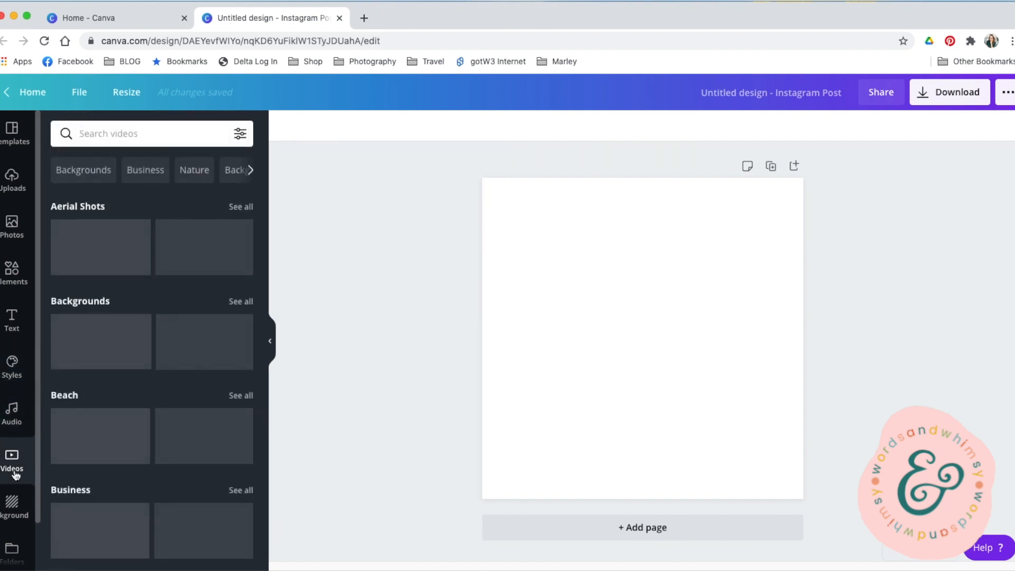
{"action": "scroll", "coordinate": [16, 473], "scroll_direction": "down", "scroll_amount": 2}
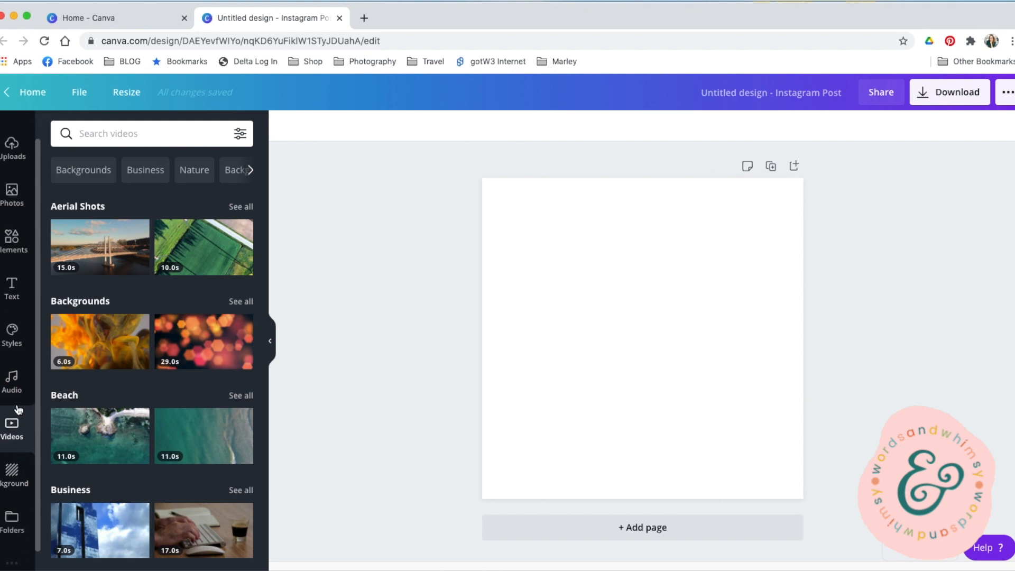
Examine the available backgrounds, the asset folders and the uploaded images in the Logos folder
{"action": "left_click", "coordinate": [18, 456]}
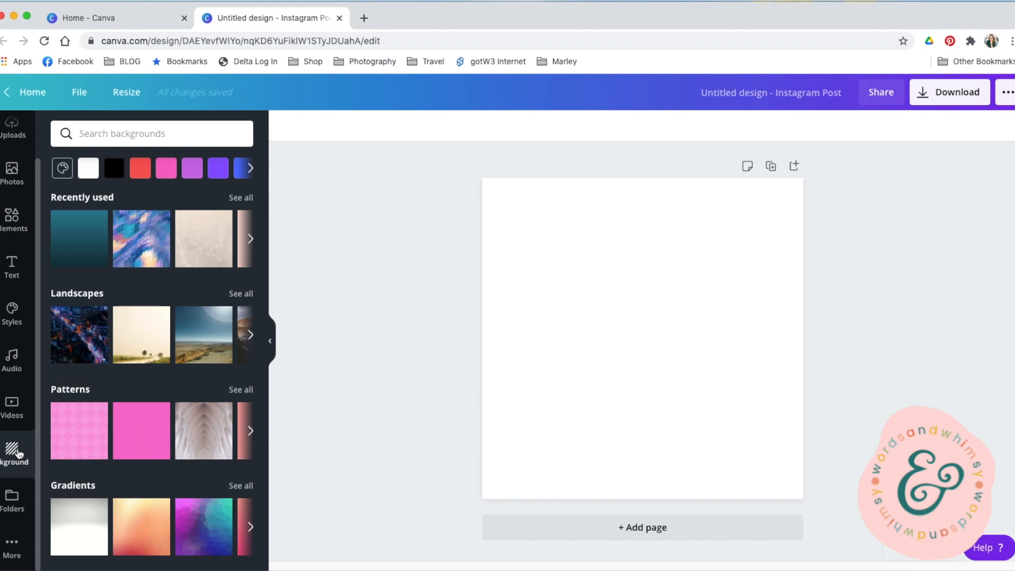
{"action": "left_click", "coordinate": [12, 498]}
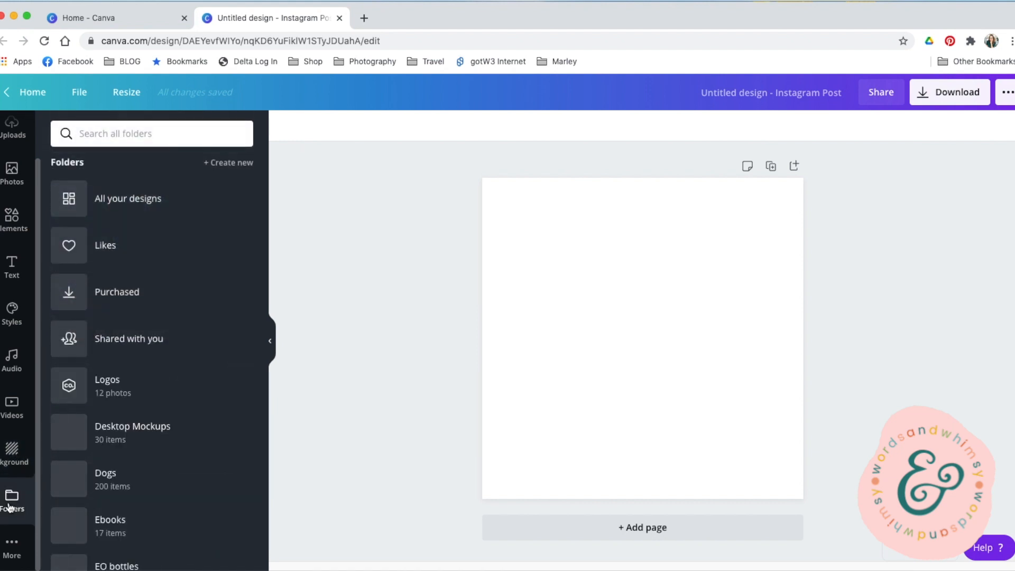
{"action": "left_click", "coordinate": [136, 390]}
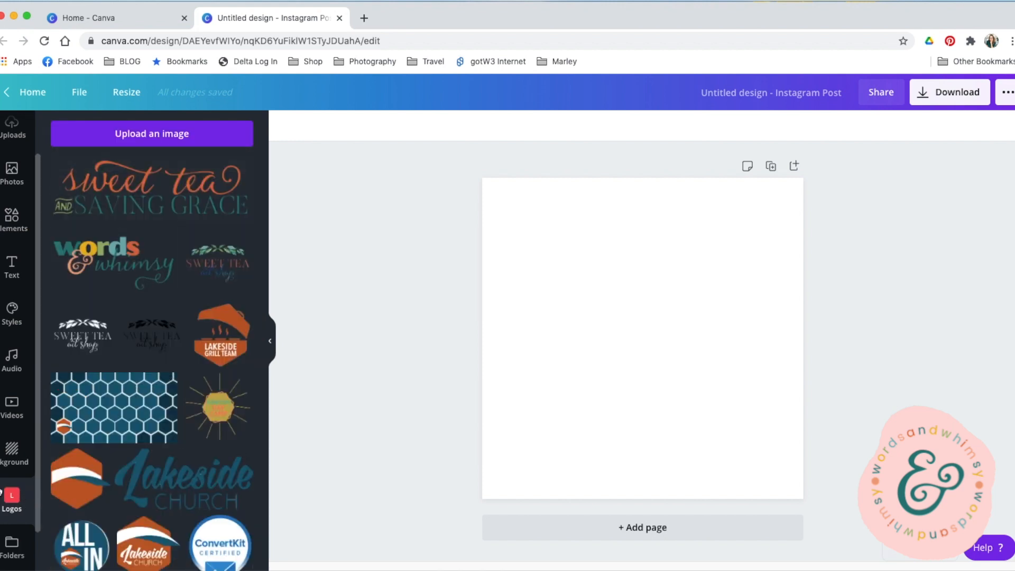
{"action": "left_click", "coordinate": [12, 547]}
{"action": "scroll", "coordinate": [196, 407], "scroll_direction": "down", "scroll_amount": 6}
{"action": "scroll", "coordinate": [185, 416], "scroll_direction": "down", "scroll_amount": 10}
{"action": "scroll", "coordinate": [185, 416], "scroll_direction": "up", "scroll_amount": 20}
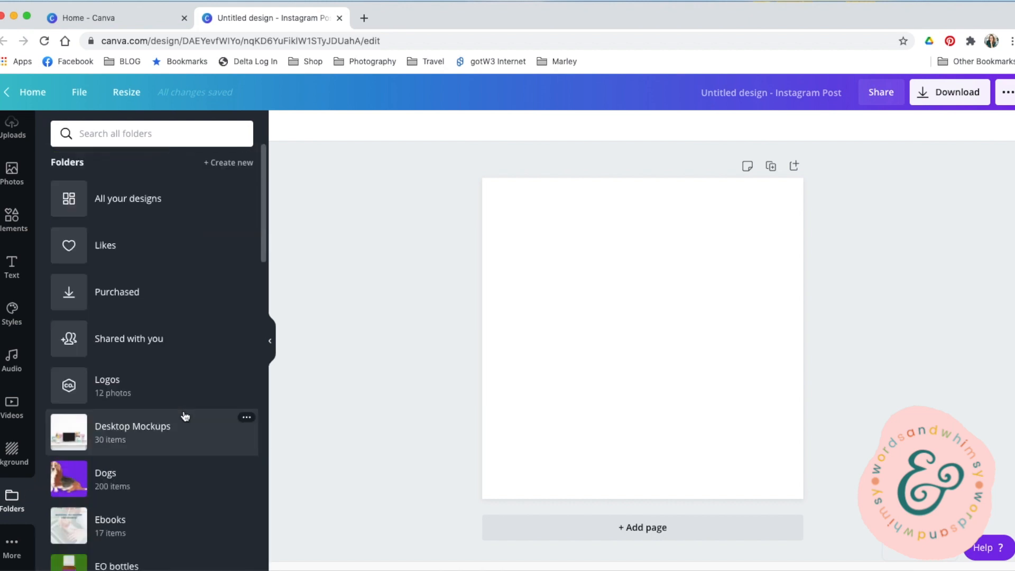
{"action": "scroll", "coordinate": [8, 388], "scroll_direction": "up", "scroll_amount": 3}
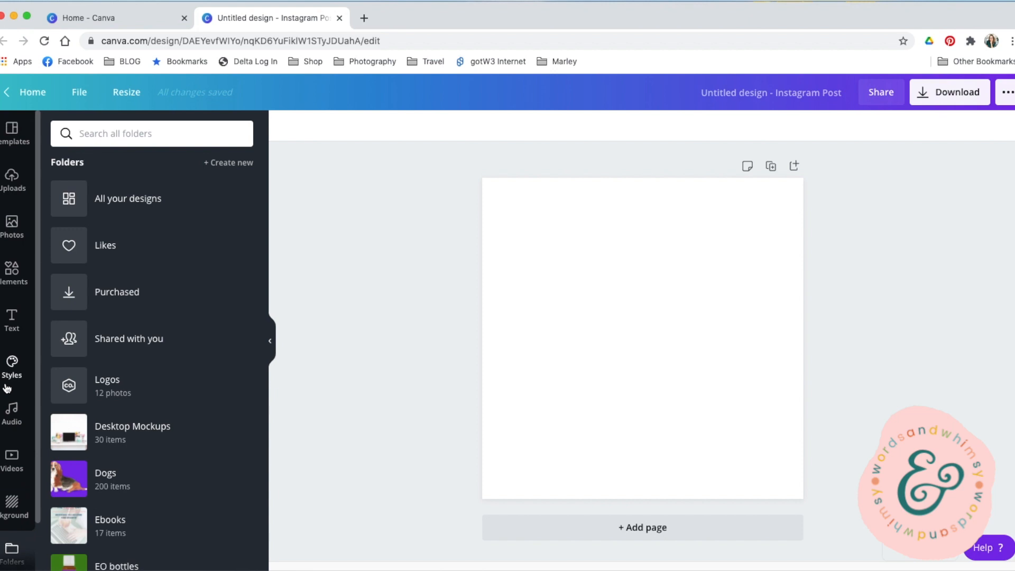
{"action": "left_click", "coordinate": [12, 133]}
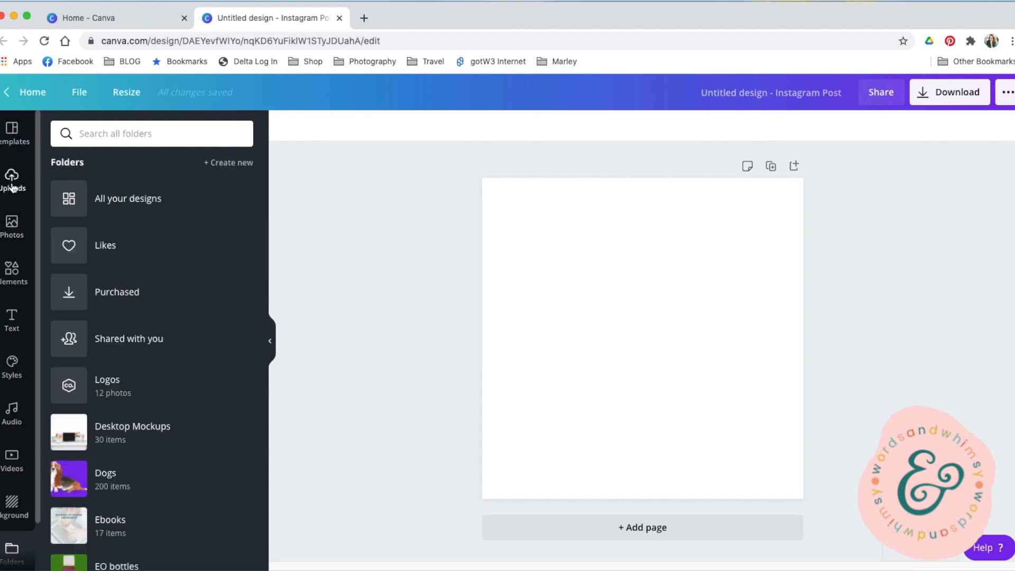
Add a heading text box to the blank page and enlarge it to a font size of about 94
{"action": "left_click", "coordinate": [13, 317]}
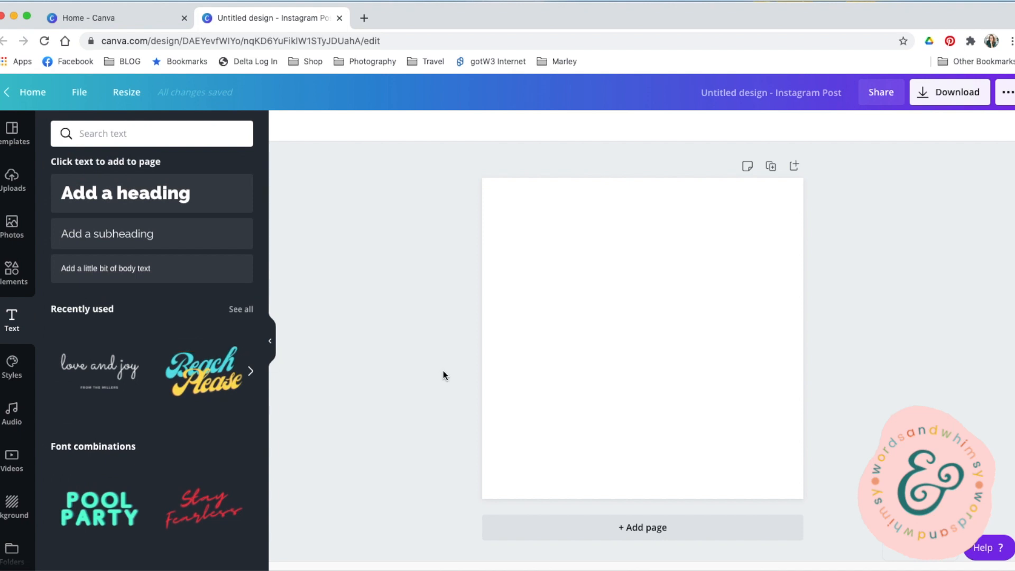
{"action": "left_click", "coordinate": [122, 209]}
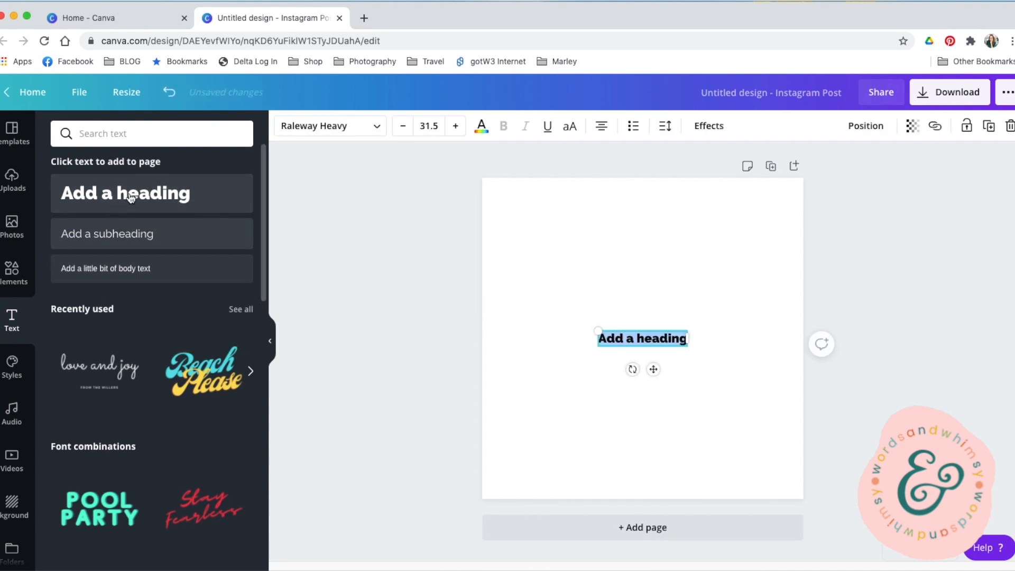
{"action": "left_click_drag", "start_coordinate": [598, 331], "coordinate": [506, 302]}
{"action": "left_click_drag", "start_coordinate": [688, 347], "coordinate": [754, 422]}
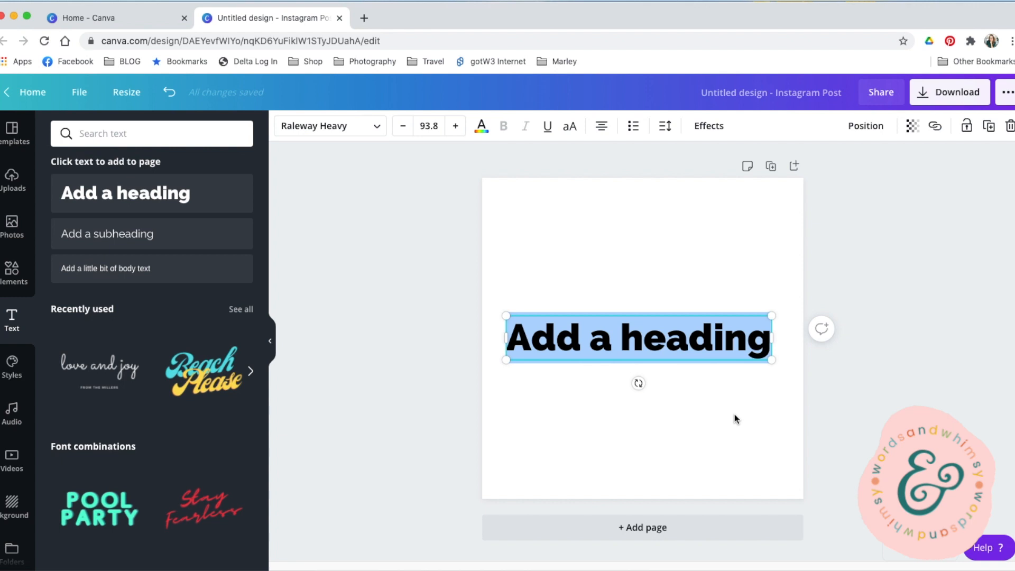
Replace the heading's text with "Jesus" and enlarge it to a font size of about 142
{"action": "type", "text": "Jesus"}
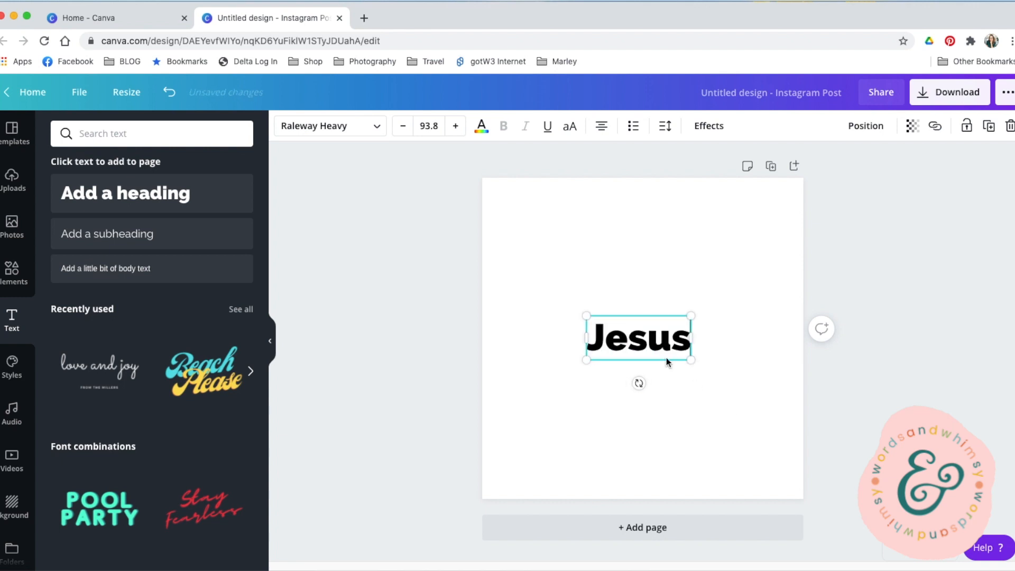
{"action": "left_click_drag", "start_coordinate": [587, 316], "coordinate": [532, 292]}
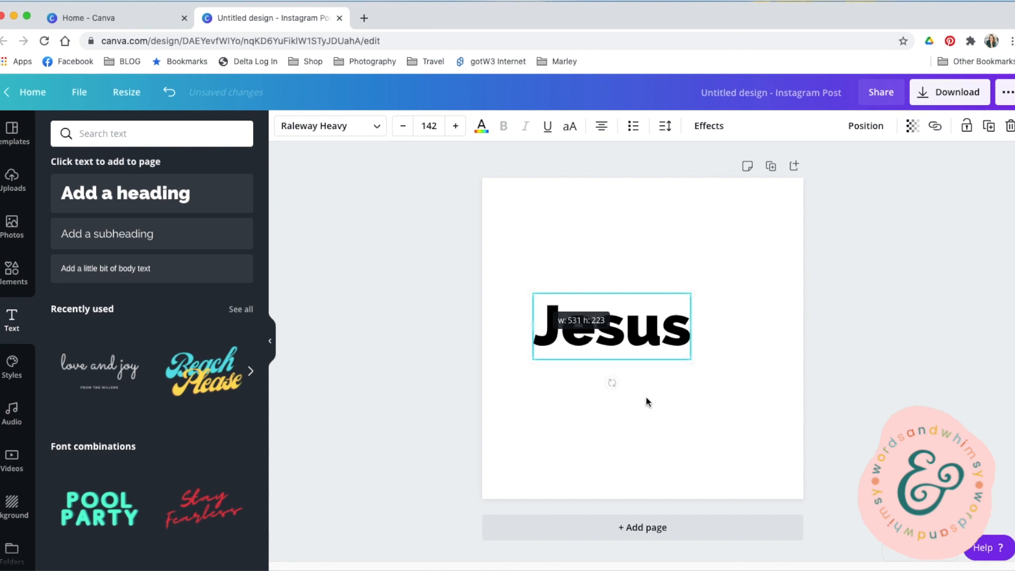
{"action": "left_click", "coordinate": [669, 406]}
{"action": "left_click", "coordinate": [624, 338]}
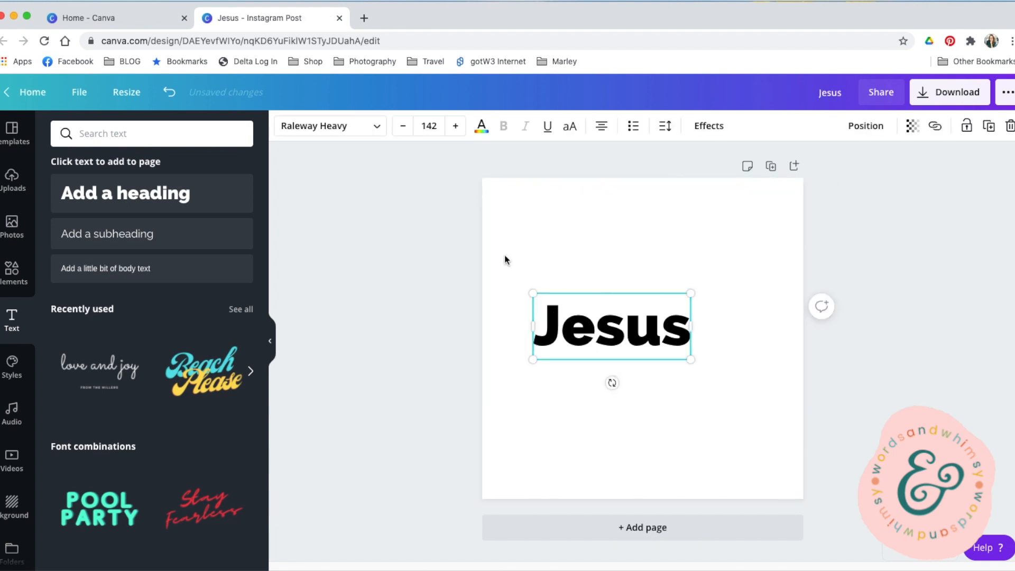
Browse the recently used, brand, uploaded and popular fonts available for the "Jesus" heading
{"action": "left_click", "coordinate": [324, 131]}
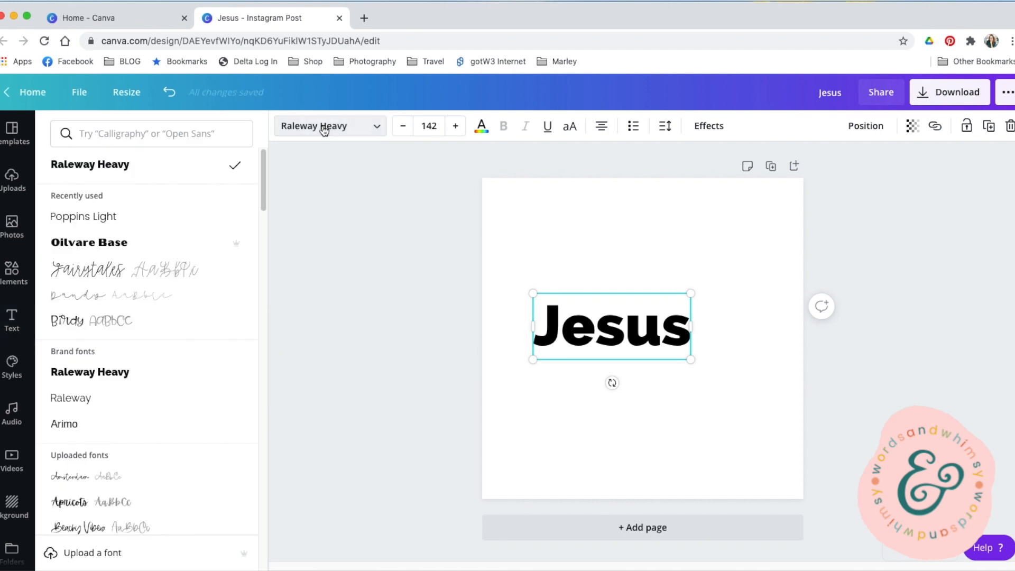
{"action": "scroll", "coordinate": [182, 403], "scroll_direction": "down", "scroll_amount": 3}
{"action": "scroll", "coordinate": [182, 403], "scroll_direction": "up", "scroll_amount": 5}
{"action": "scroll", "coordinate": [154, 317], "scroll_direction": "down", "scroll_amount": 1}
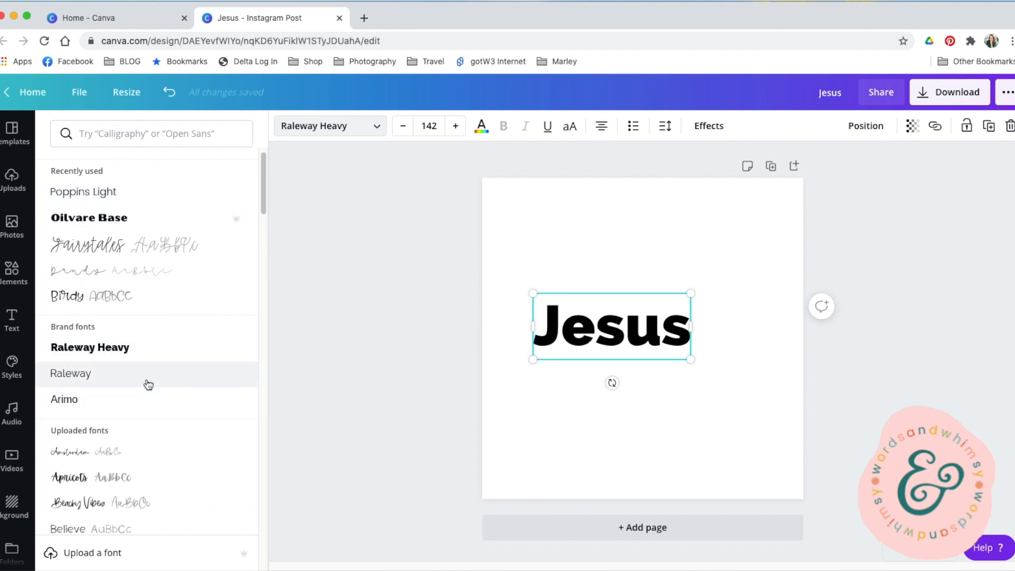
{"action": "scroll", "coordinate": [159, 376], "scroll_direction": "down", "scroll_amount": 1}
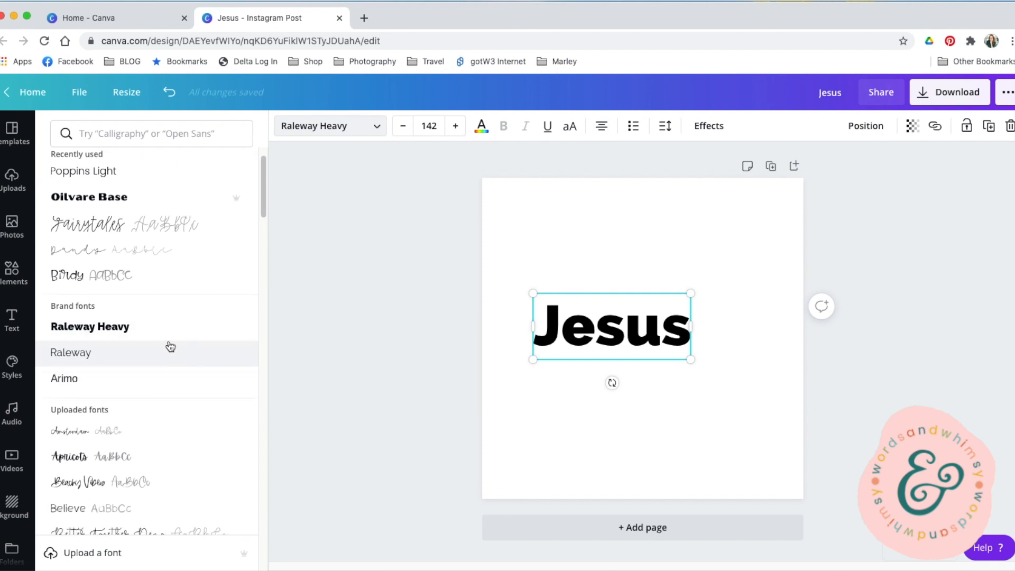
{"action": "scroll", "coordinate": [168, 347], "scroll_direction": "down", "scroll_amount": 5}
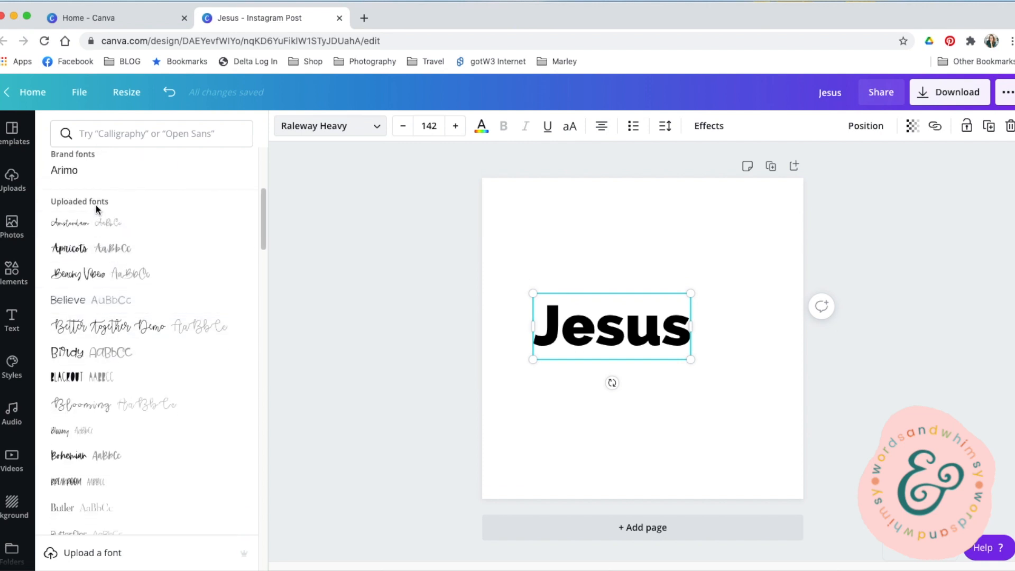
{"action": "scroll", "coordinate": [114, 403], "scroll_direction": "down", "scroll_amount": 7}
{"action": "scroll", "coordinate": [119, 404], "scroll_direction": "down", "scroll_amount": 20}
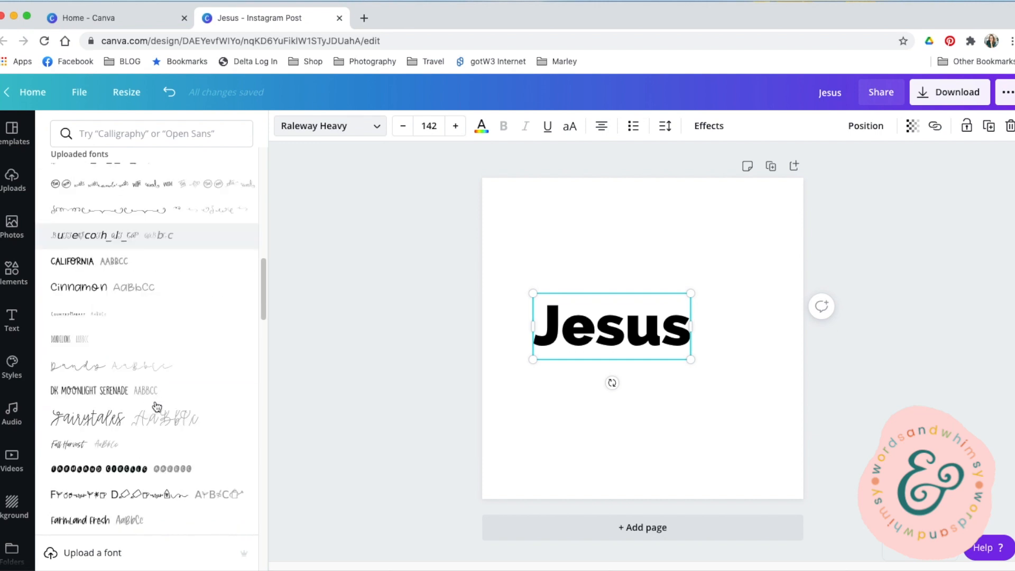
{"action": "scroll", "coordinate": [170, 408], "scroll_direction": "down", "scroll_amount": 20}
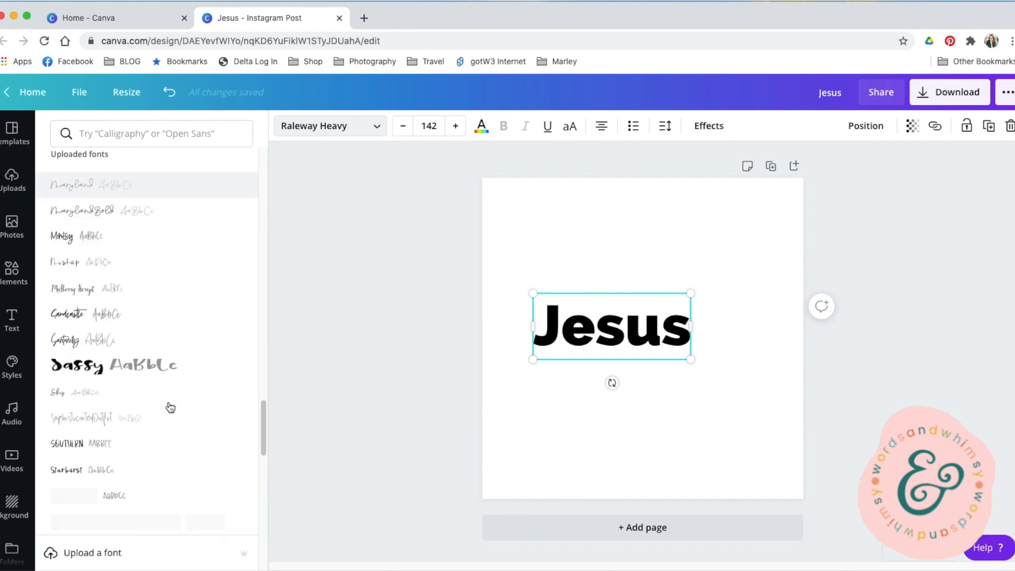
{"action": "scroll", "coordinate": [185, 382], "scroll_direction": "down", "scroll_amount": 6}
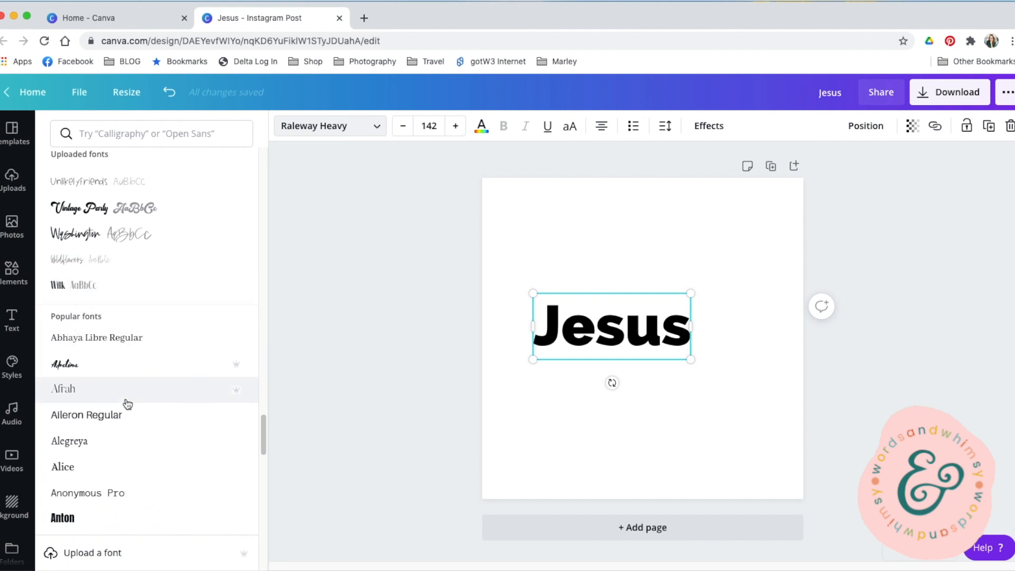
{"action": "scroll", "coordinate": [129, 404], "scroll_direction": "down", "scroll_amount": 6}
{"action": "scroll", "coordinate": [129, 403], "scroll_direction": "down", "scroll_amount": 15}
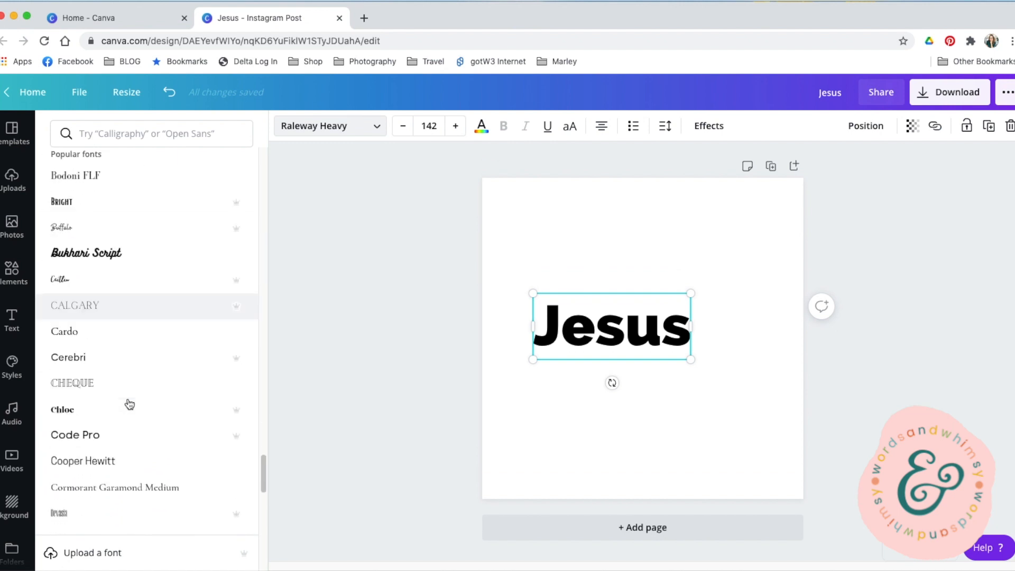
{"action": "scroll", "coordinate": [129, 404], "scroll_direction": "down", "scroll_amount": 20}
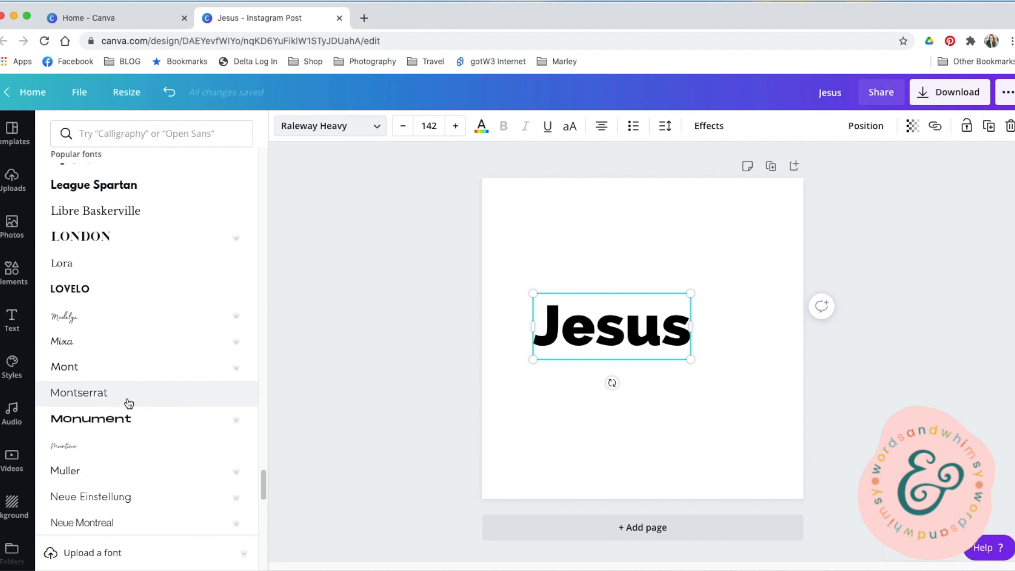
{"action": "scroll", "coordinate": [147, 416], "scroll_direction": "up", "scroll_amount": 8}
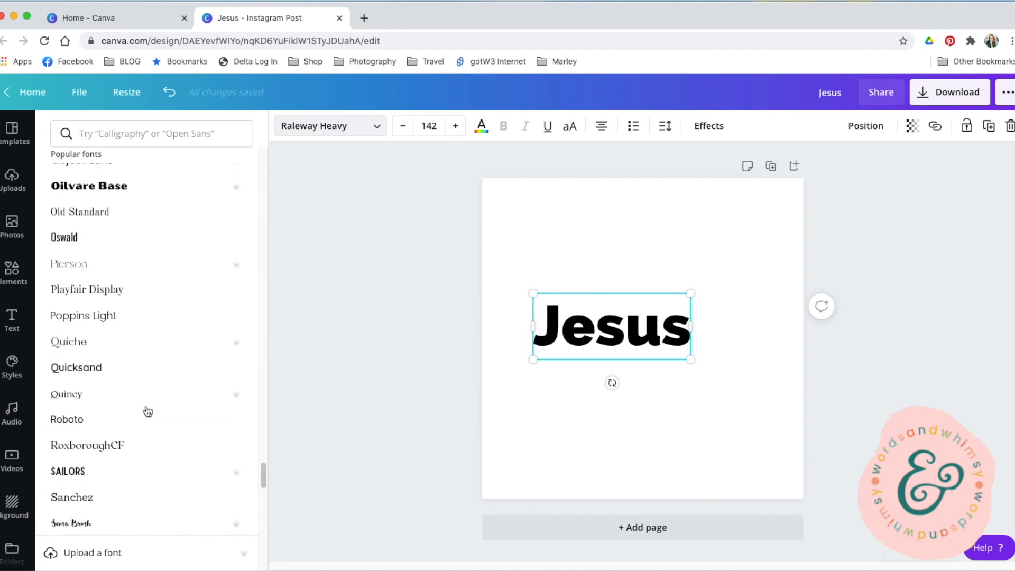
Search the fonts for "retro" and look through the matching typefaces
{"action": "left_click", "coordinate": [113, 134]}
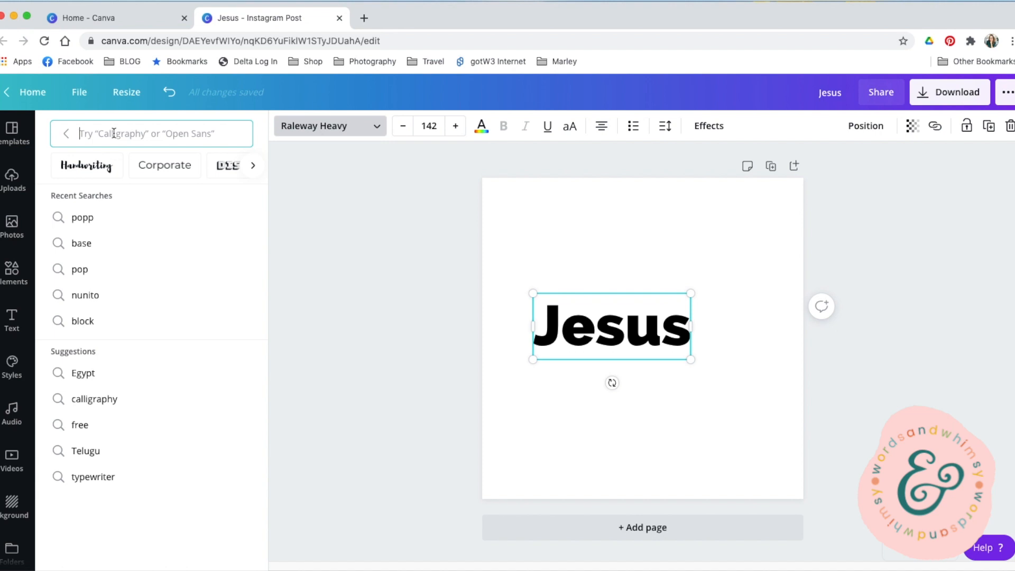
{"action": "type", "text": "retro"}
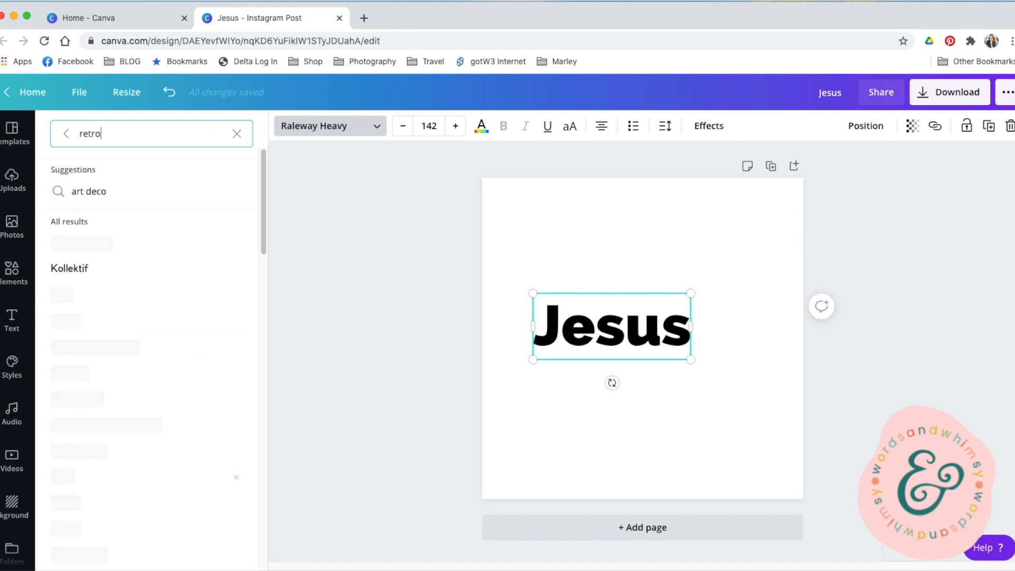
{"action": "scroll", "coordinate": [150, 415], "scroll_direction": "down", "scroll_amount": 10}
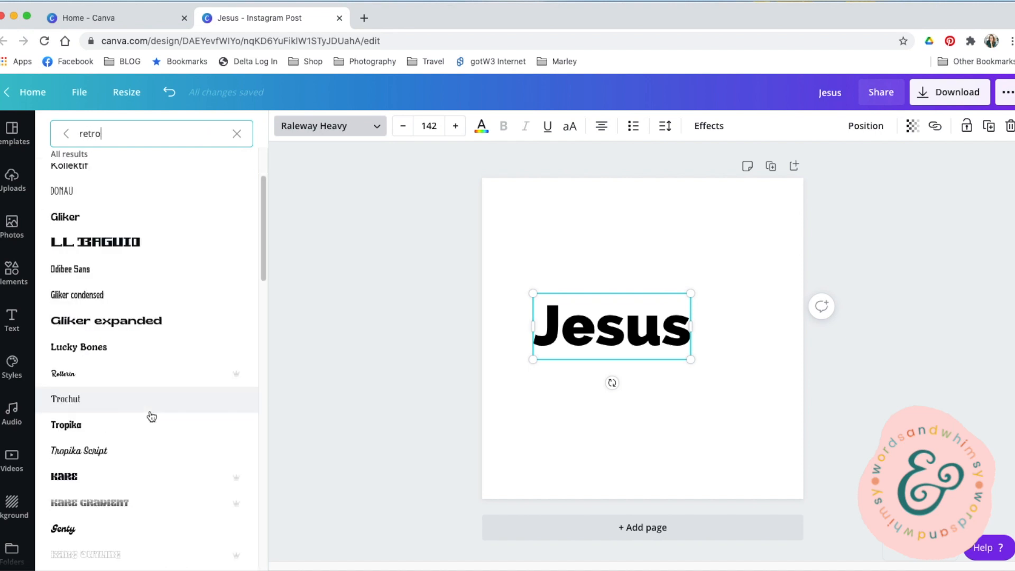
Search the fonts for "vintage" and apply Vintage Party to the "Jesus" heading
{"action": "double_click", "coordinate": [124, 136]}
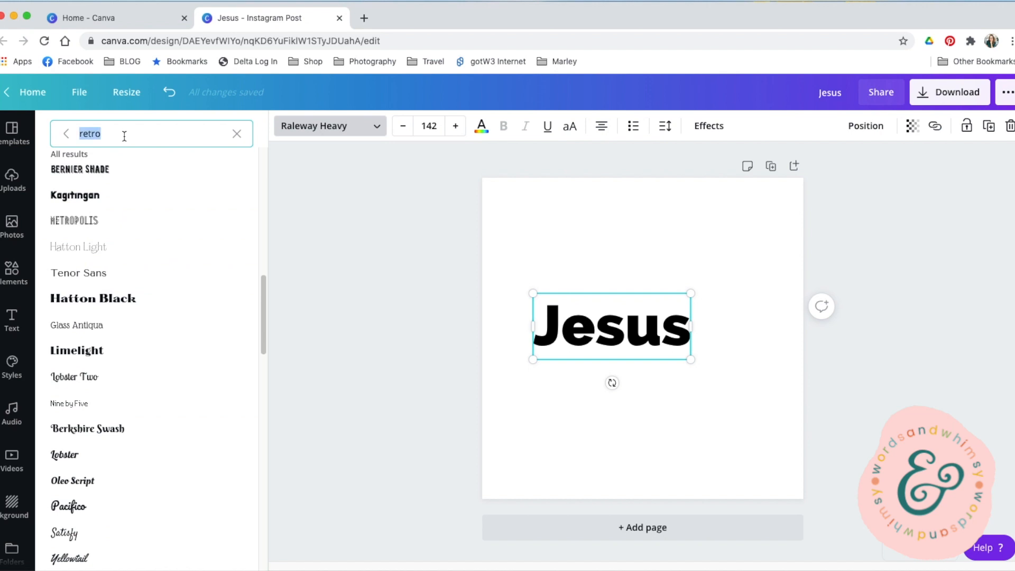
{"action": "type", "text": "vintage"}
{"action": "key", "text": "Return"}
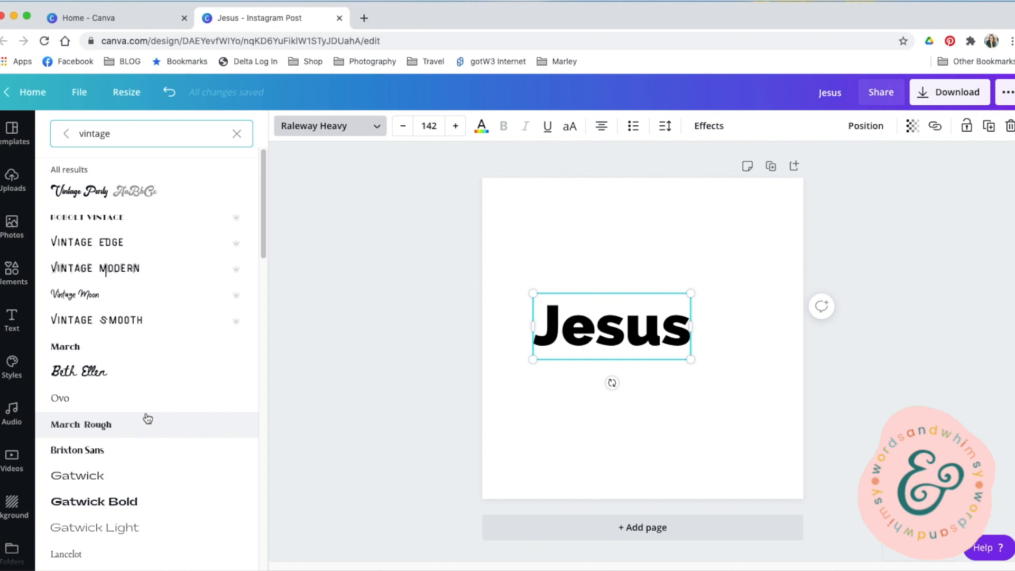
{"action": "mouse_move", "coordinate": [241, 327]}
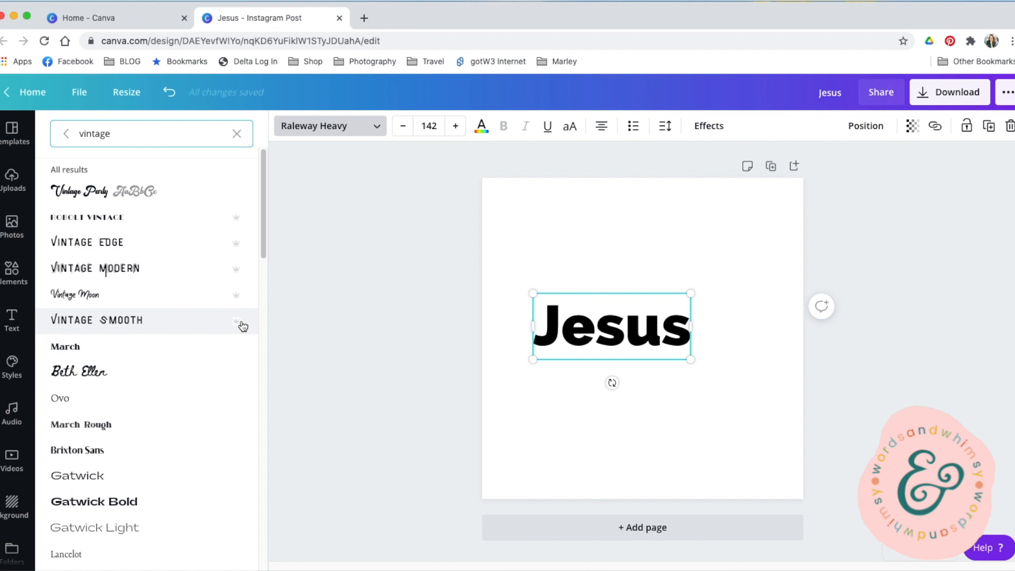
{"action": "left_click", "coordinate": [88, 194]}
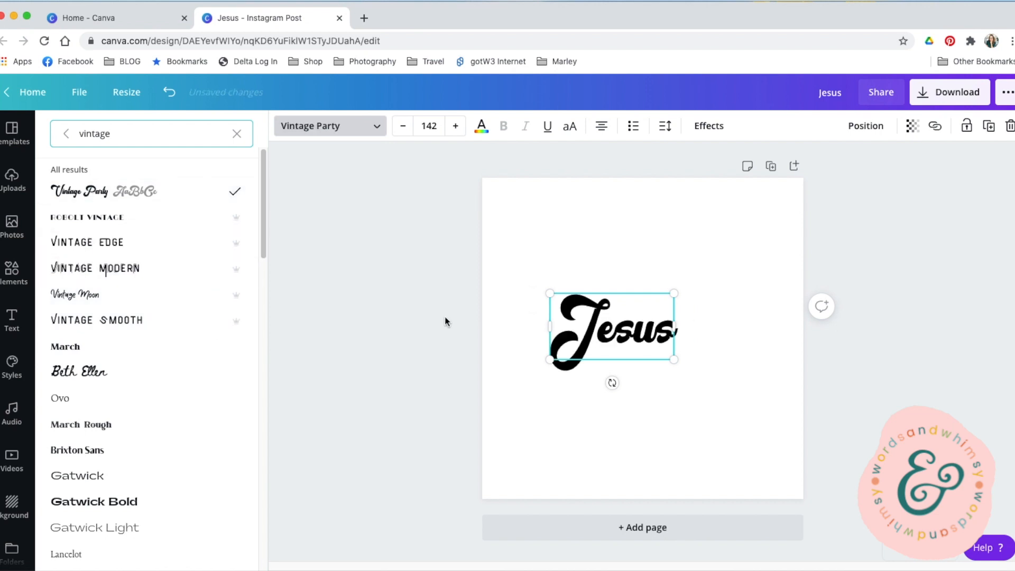
Enlarge the "Jesus" heading to a font size of about 222 and move it toward the page's right edge
{"action": "left_click_drag", "start_coordinate": [673, 365], "coordinate": [733, 428]}
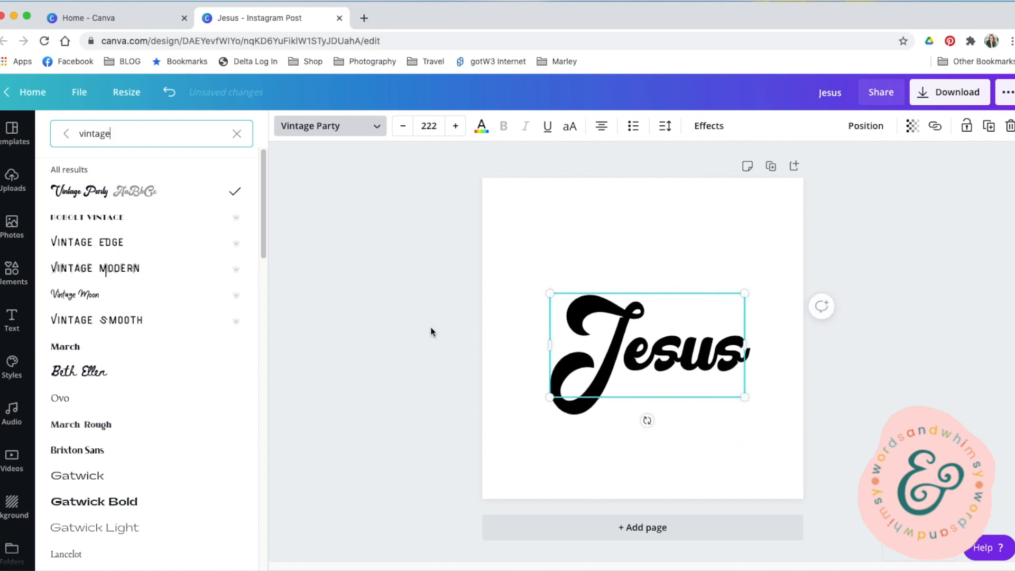
{"action": "left_click", "coordinate": [430, 327]}
{"action": "left_click", "coordinate": [420, 300]}
{"action": "left_click_drag", "start_coordinate": [671, 361], "coordinate": [696, 344]}
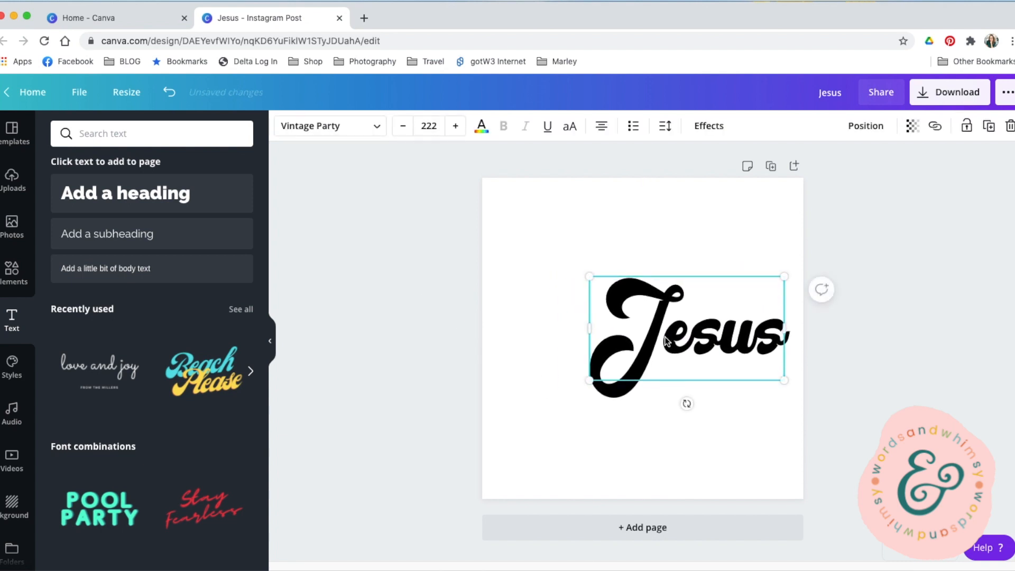
Recolor the "Jesus" heading with the burnt orange from the Words & Whimsy palette, and replace that with the custom brown #92766B
{"action": "left_click", "coordinate": [481, 130]}
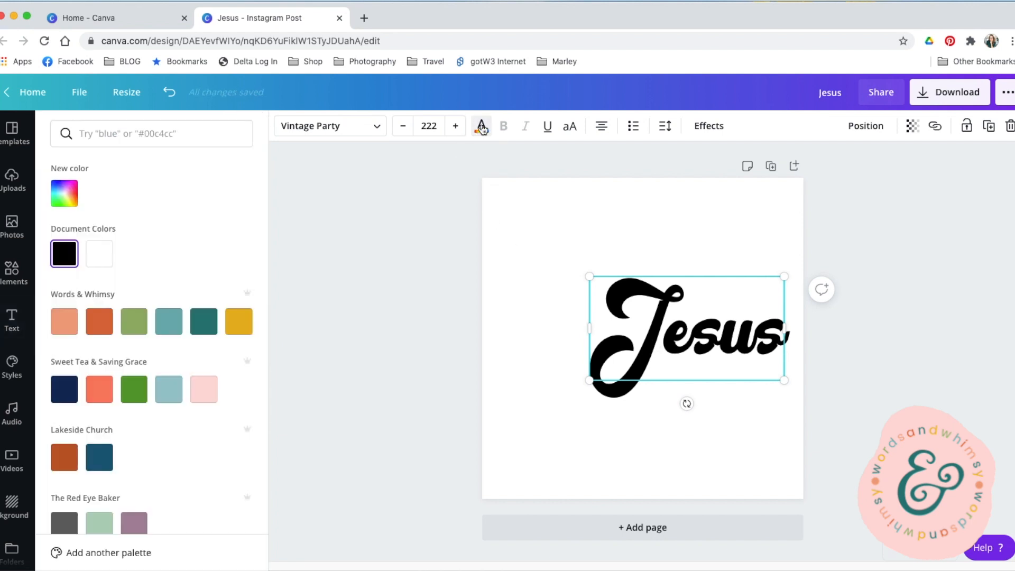
{"action": "scroll", "coordinate": [153, 277], "scroll_direction": "down", "scroll_amount": 4}
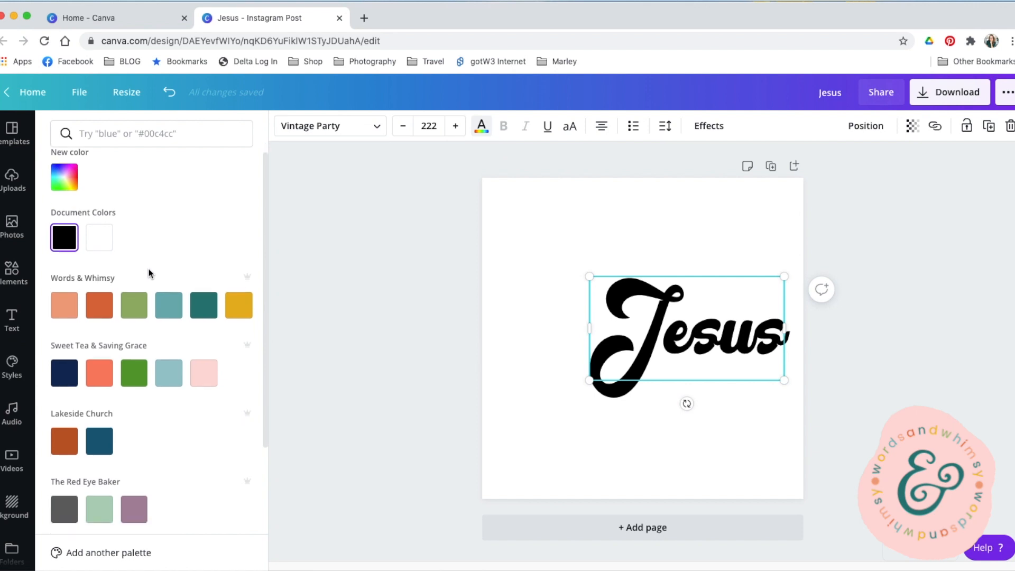
{"action": "scroll", "coordinate": [162, 281], "scroll_direction": "up", "scroll_amount": 4}
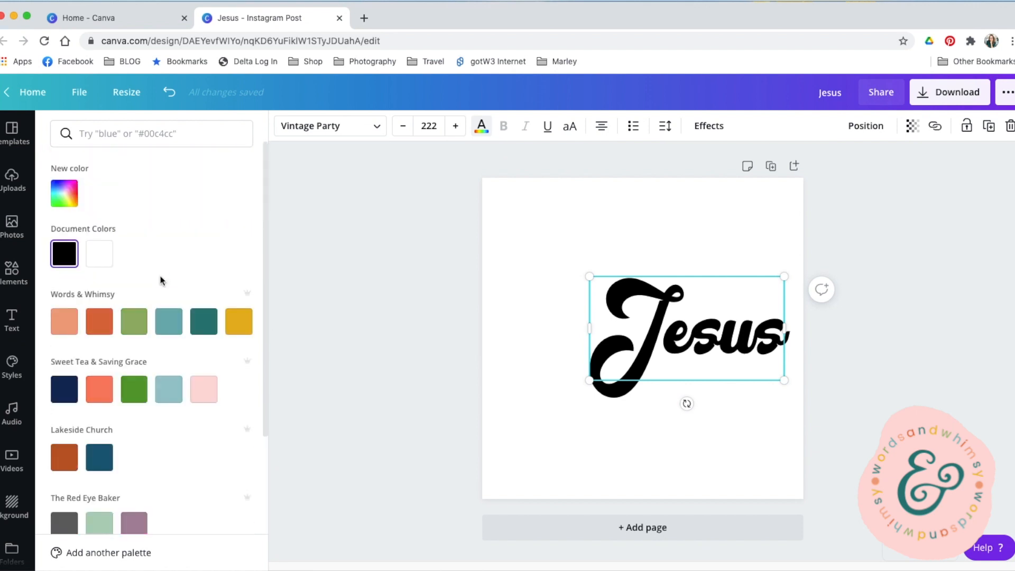
{"action": "left_click", "coordinate": [97, 320]}
{"action": "left_click", "coordinate": [64, 197]}
{"action": "left_click_drag", "start_coordinate": [186, 231], "coordinate": [107, 254]}
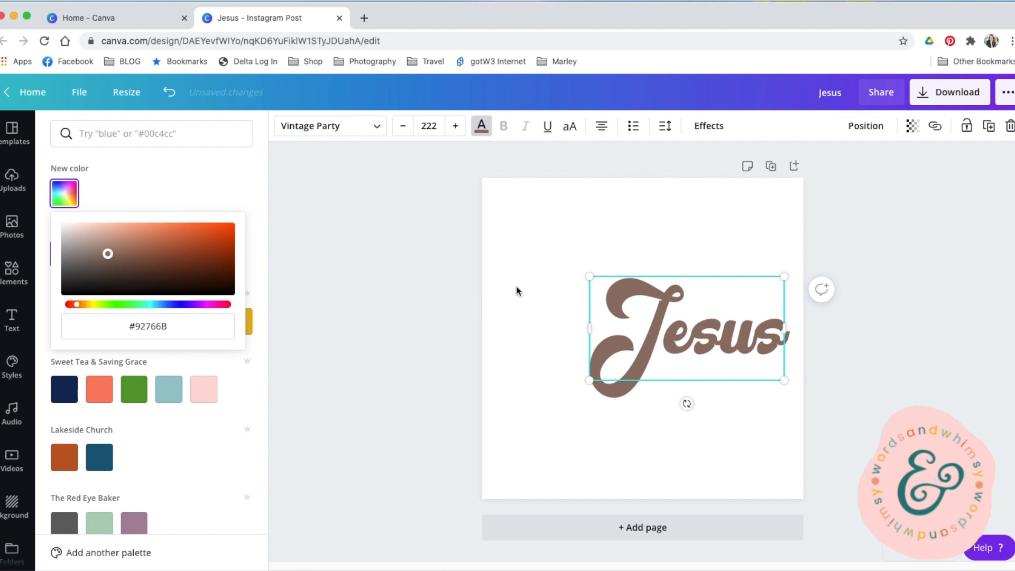
Apply a Shadow effect to the "Jesus" heading, colored with the burnt orange from the Words & Whimsy palette
{"action": "left_click", "coordinate": [712, 128]}
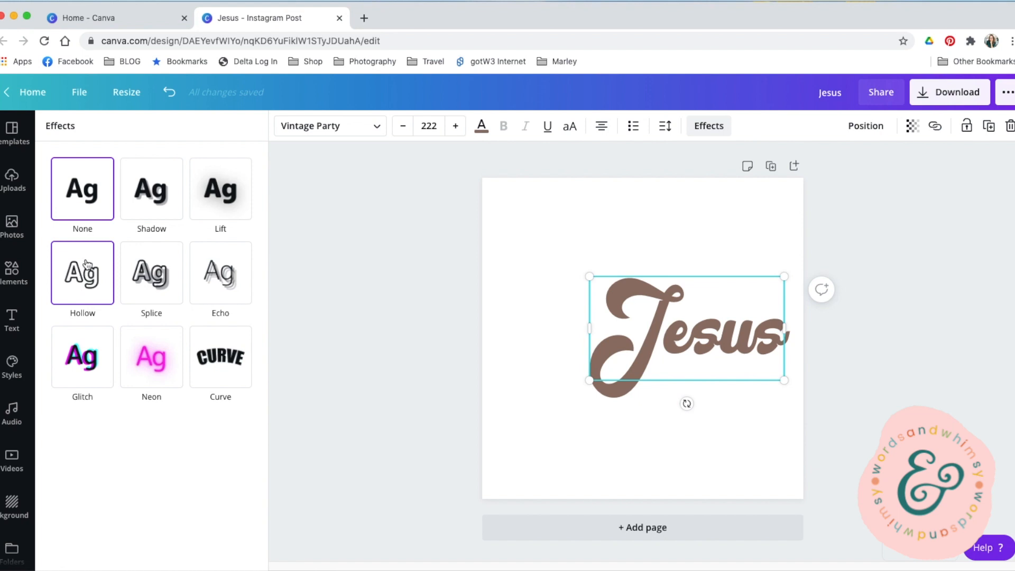
{"action": "left_click", "coordinate": [151, 199]}
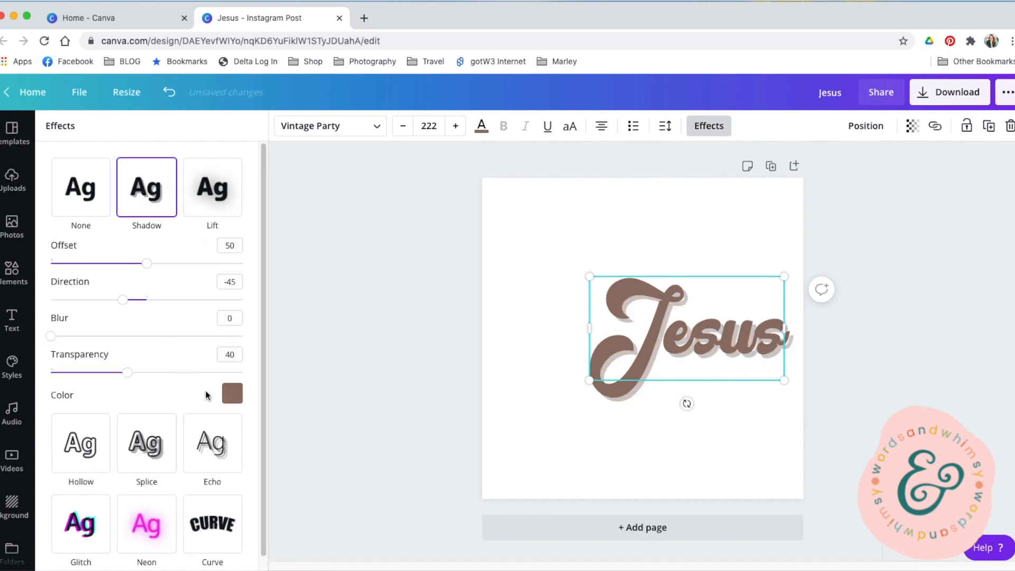
{"action": "left_click", "coordinate": [232, 393]}
{"action": "left_click", "coordinate": [88, 330]}
{"action": "left_click", "coordinate": [373, 402]}
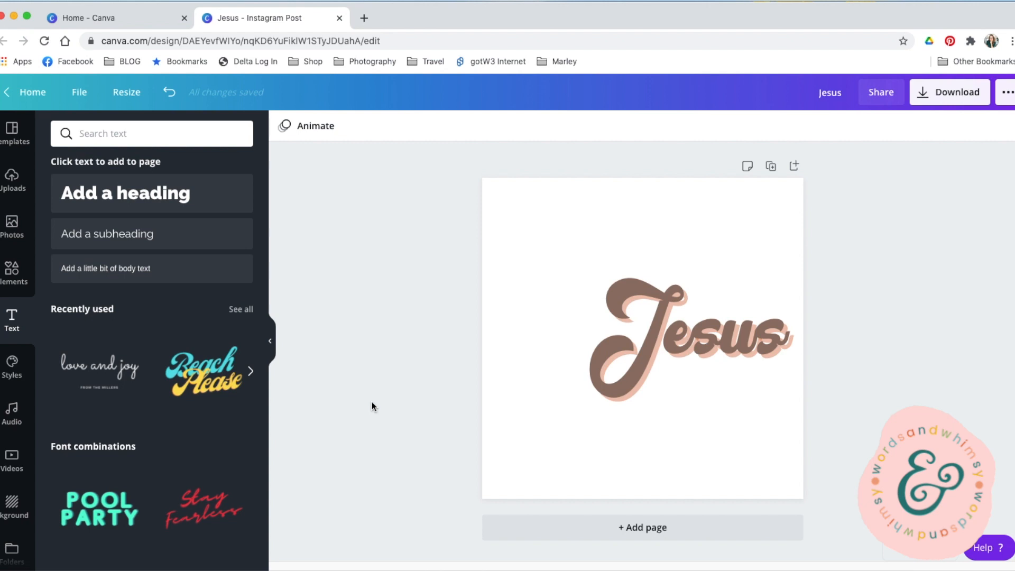
Duplicate the "Jesus" heading and move the copy above the original, near the page's top edge
{"action": "left_click", "coordinate": [679, 365]}
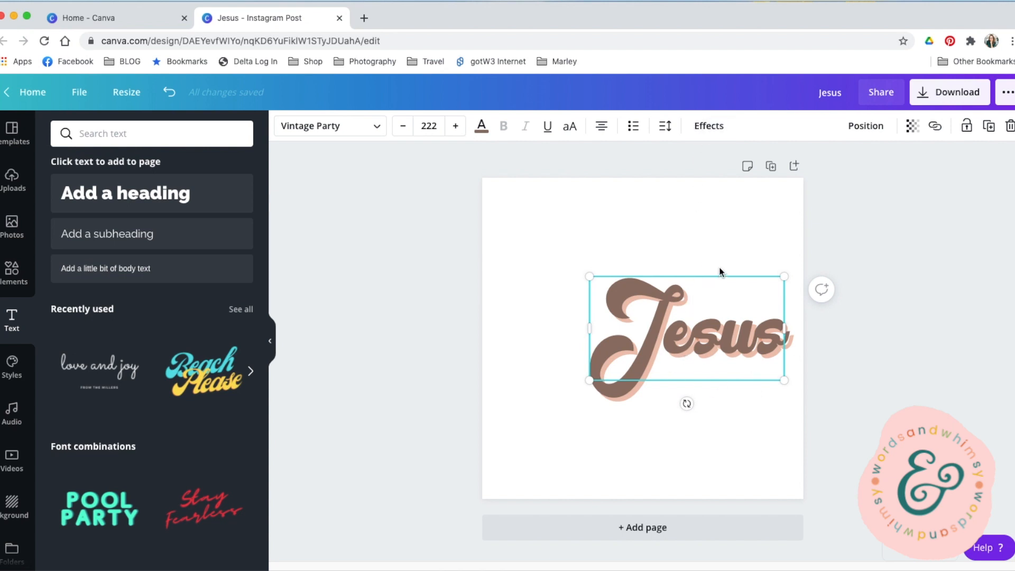
{"action": "left_click", "coordinate": [680, 252]}
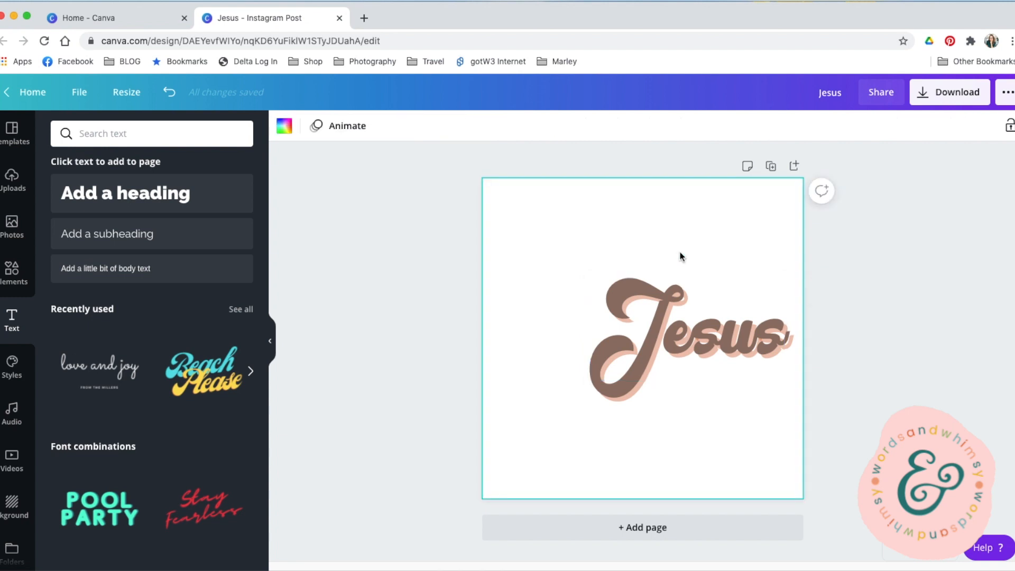
{"action": "left_click", "coordinate": [690, 338]}
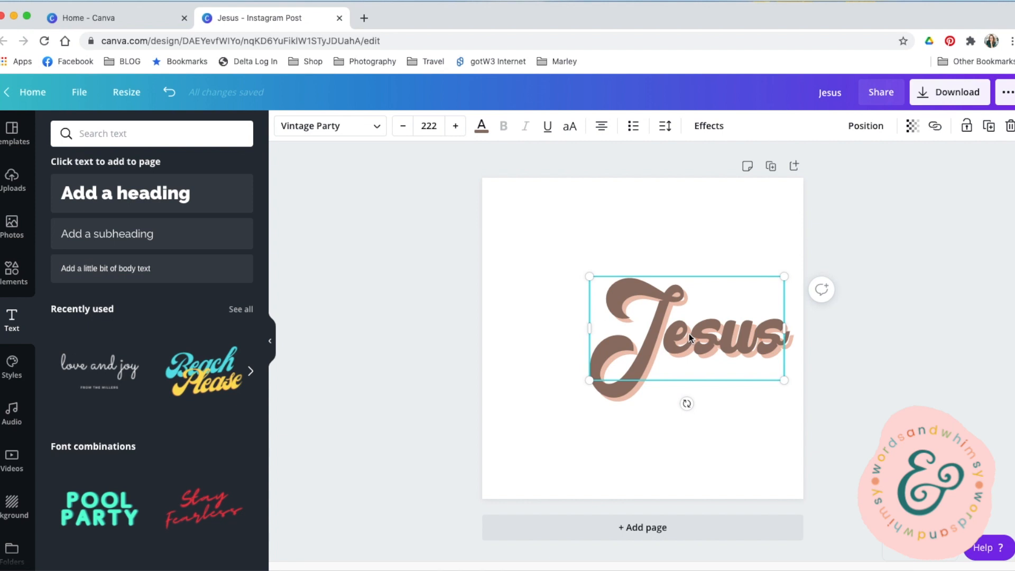
{"action": "left_click", "coordinate": [989, 132]}
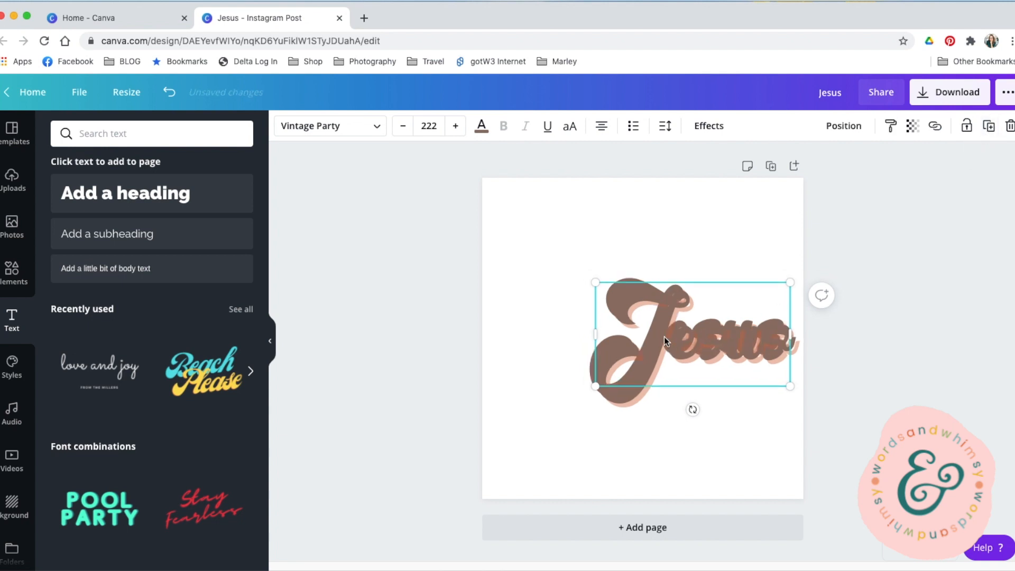
{"action": "left_click_drag", "start_coordinate": [695, 354], "coordinate": [607, 255]}
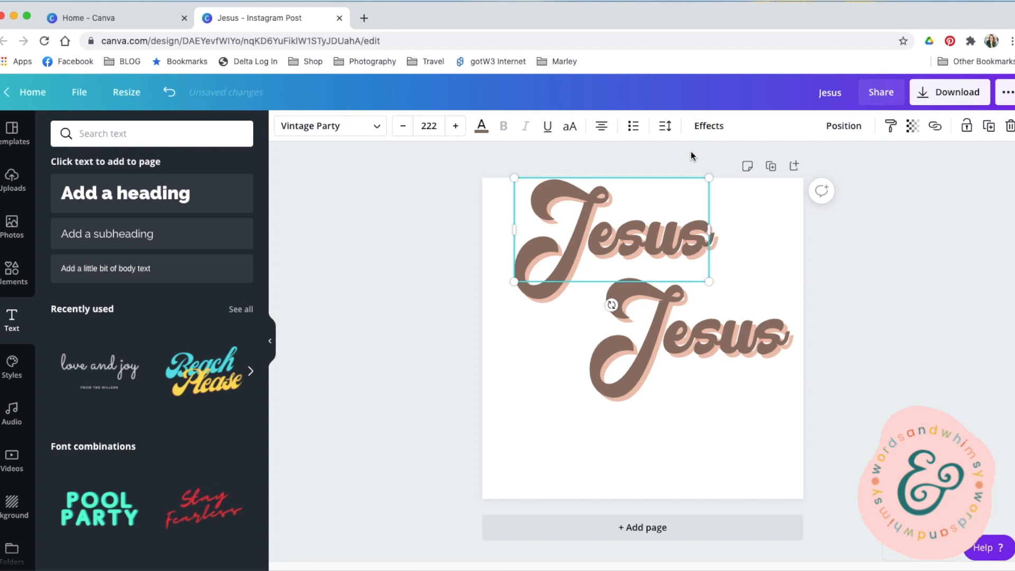
Remove the shadow effect from the copied "Jesus" heading and recolor the copy with the custom light peach #F1BEA6
{"action": "left_click", "coordinate": [715, 126]}
{"action": "left_click", "coordinate": [80, 196]}
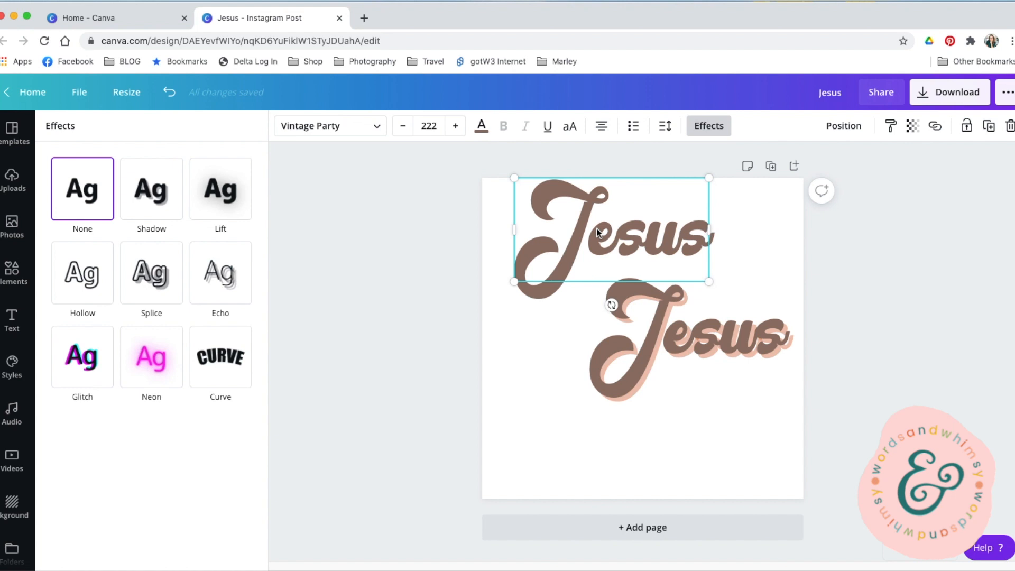
{"action": "left_click", "coordinate": [481, 126]}
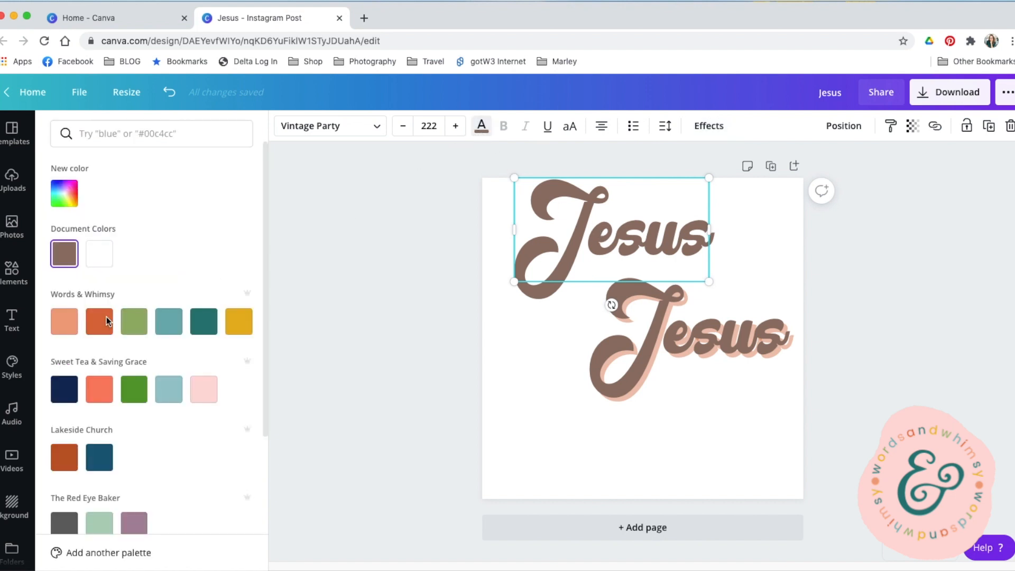
{"action": "left_click", "coordinate": [65, 327]}
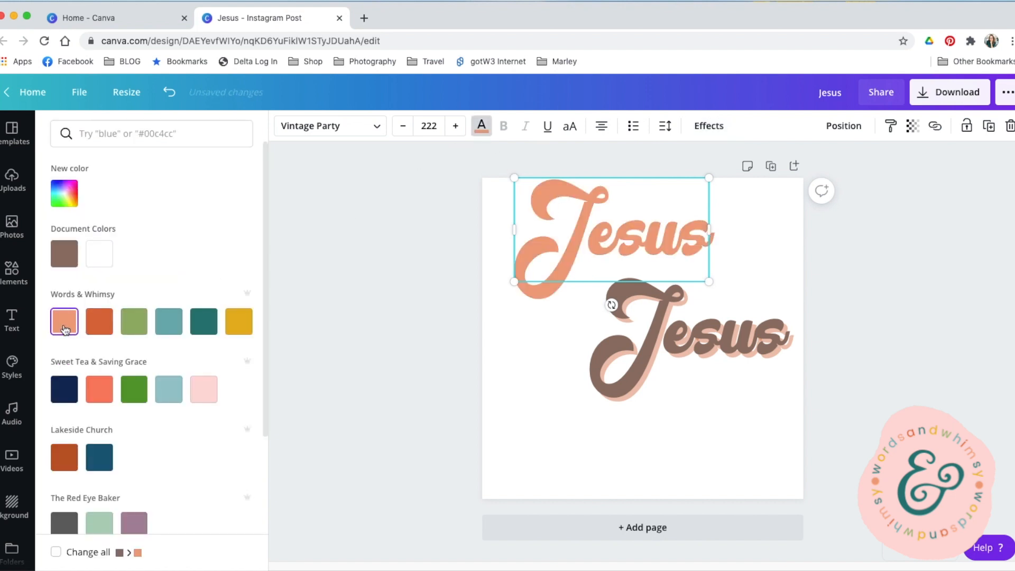
{"action": "left_click", "coordinate": [64, 193]}
{"action": "left_click", "coordinate": [134, 226]}
{"action": "mouse_move", "coordinate": [135, 227]}
{"action": "left_mouse_down"}
{"action": "mouse_move", "coordinate": [132, 236]}
{"action": "mouse_move", "coordinate": [115, 226]}
{"action": "left_mouse_up"}
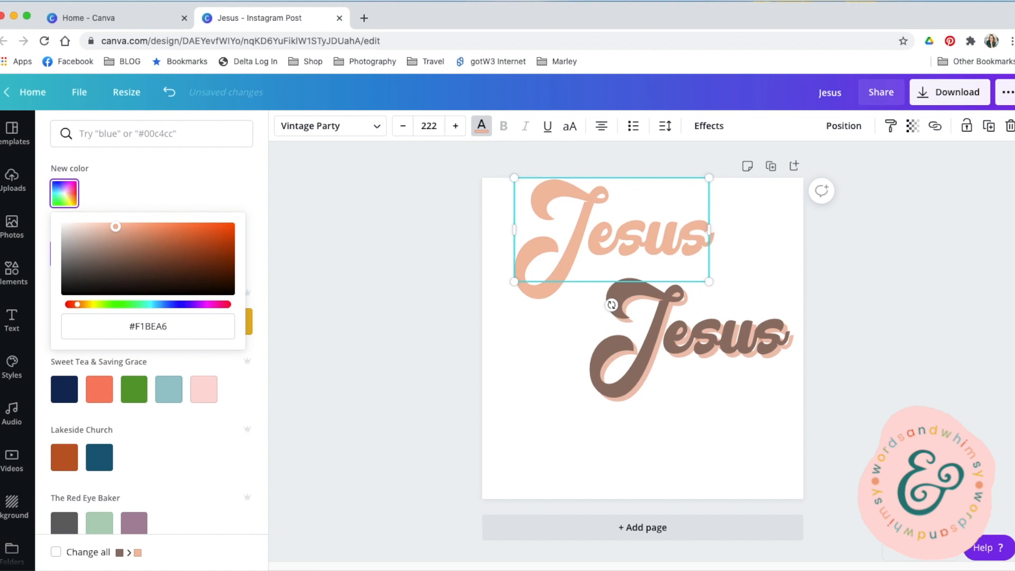
{"action": "left_click", "coordinate": [401, 256]}
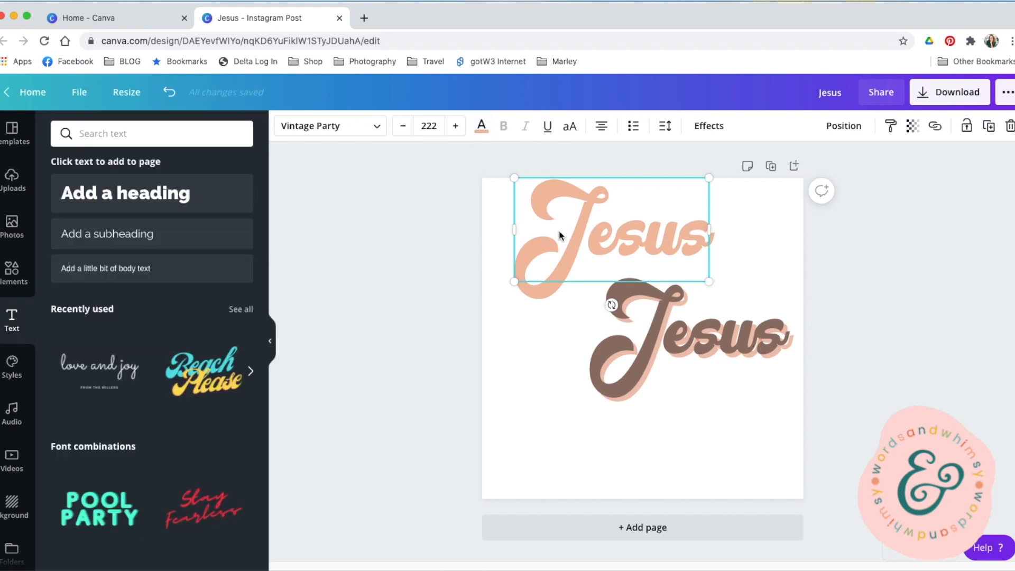
Place the peach copy over the brown "Jesus" heading, offset slightly down and to the right, and send it backward behind the brown one
{"action": "left_click_drag", "start_coordinate": [622, 259], "coordinate": [692, 345]}
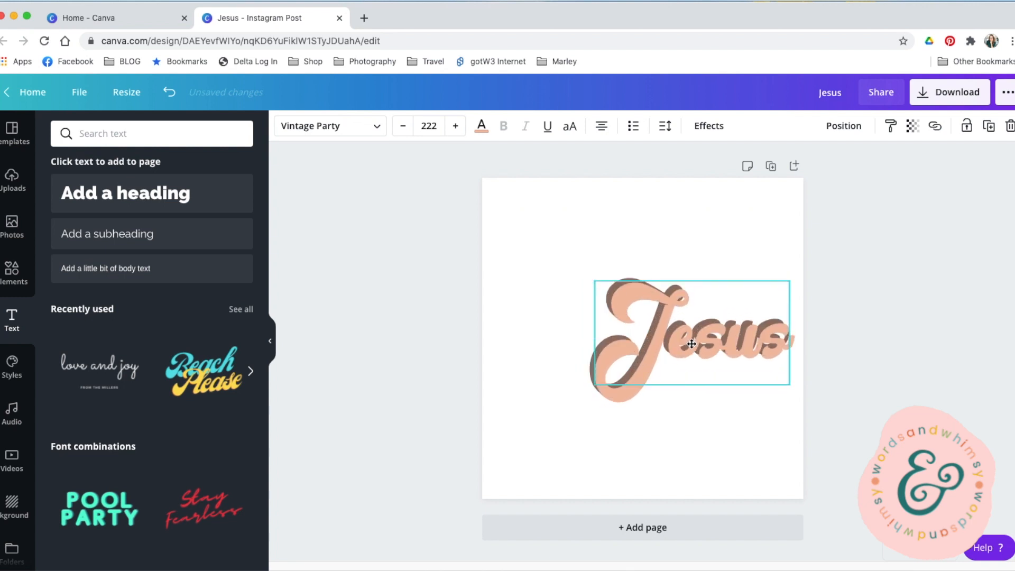
{"action": "left_click", "coordinate": [902, 554]}
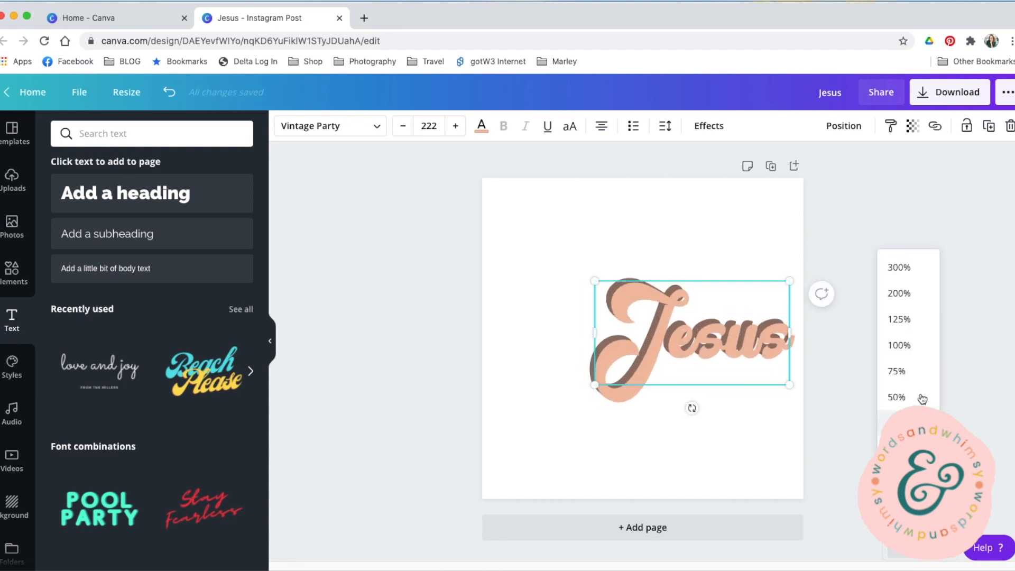
{"action": "left_click", "coordinate": [918, 373]}
{"action": "left_click_drag", "start_coordinate": [714, 358], "coordinate": [707, 342]}
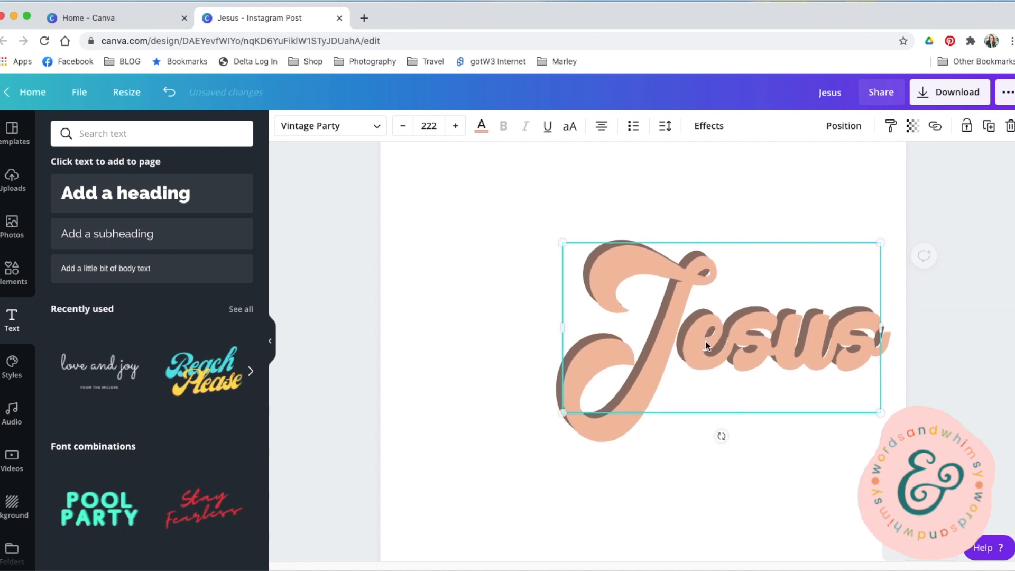
{"action": "left_click", "coordinate": [844, 130]}
{"action": "left_click", "coordinate": [798, 161]}
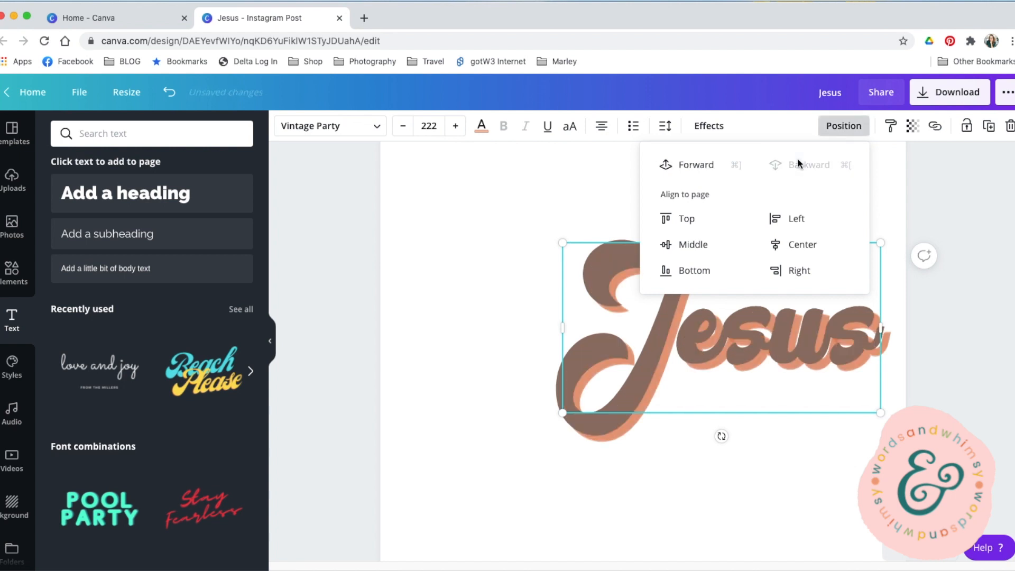
{"action": "left_click", "coordinate": [490, 329]}
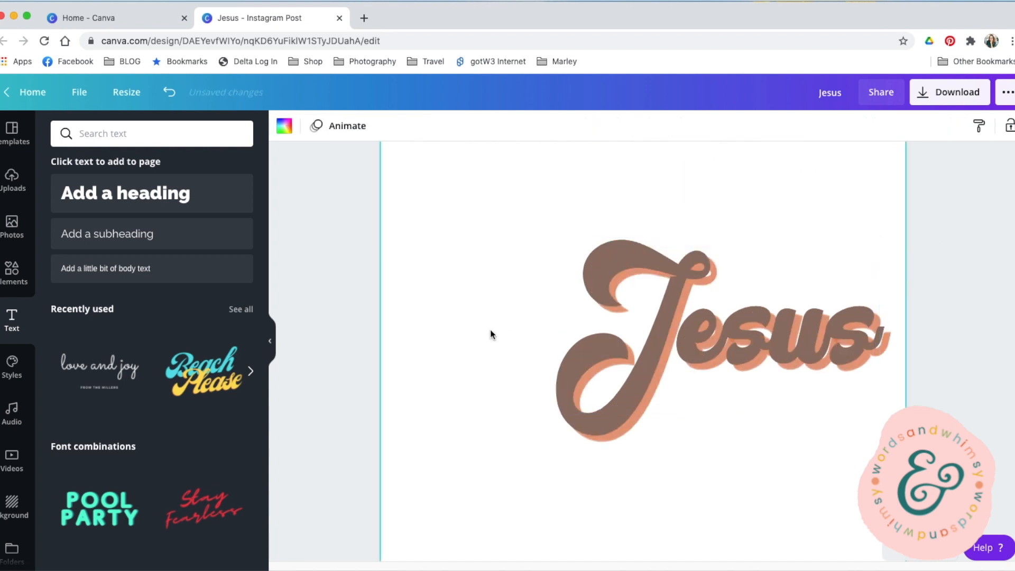
Remove the shadow effect from the brown "Jesus" heading
{"action": "left_click", "coordinate": [709, 340]}
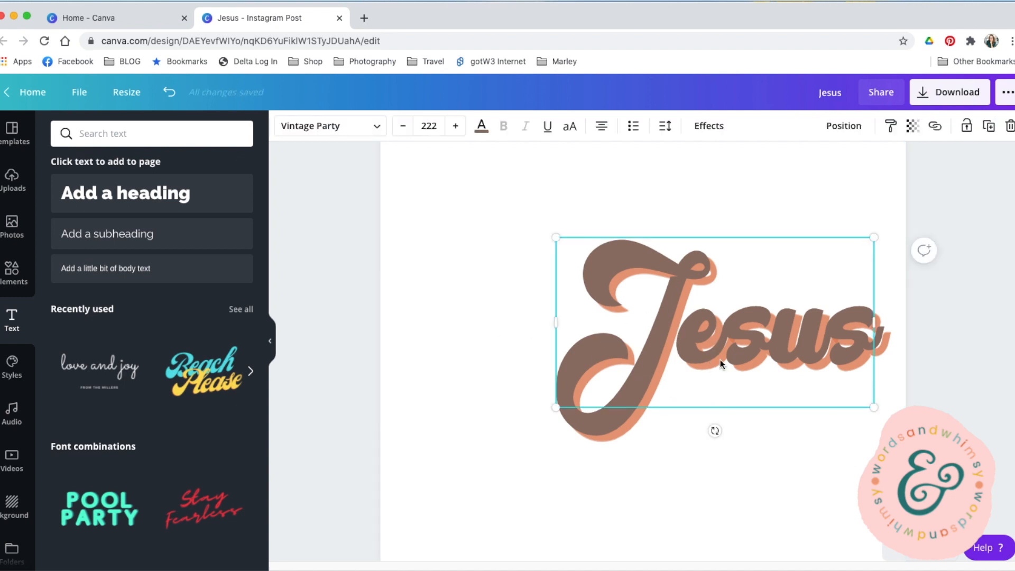
{"action": "left_click", "coordinate": [710, 128]}
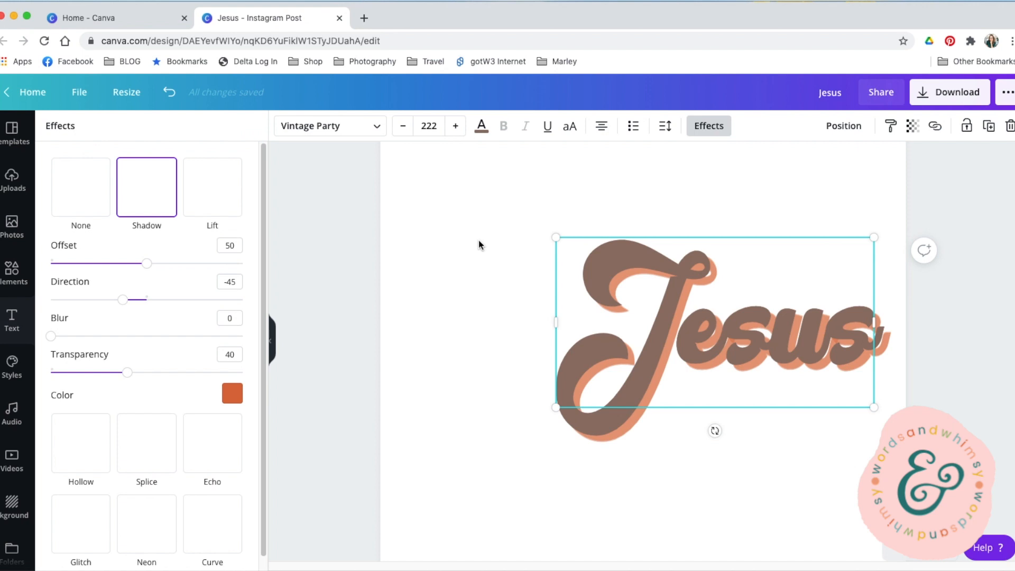
{"action": "left_click", "coordinate": [70, 202]}
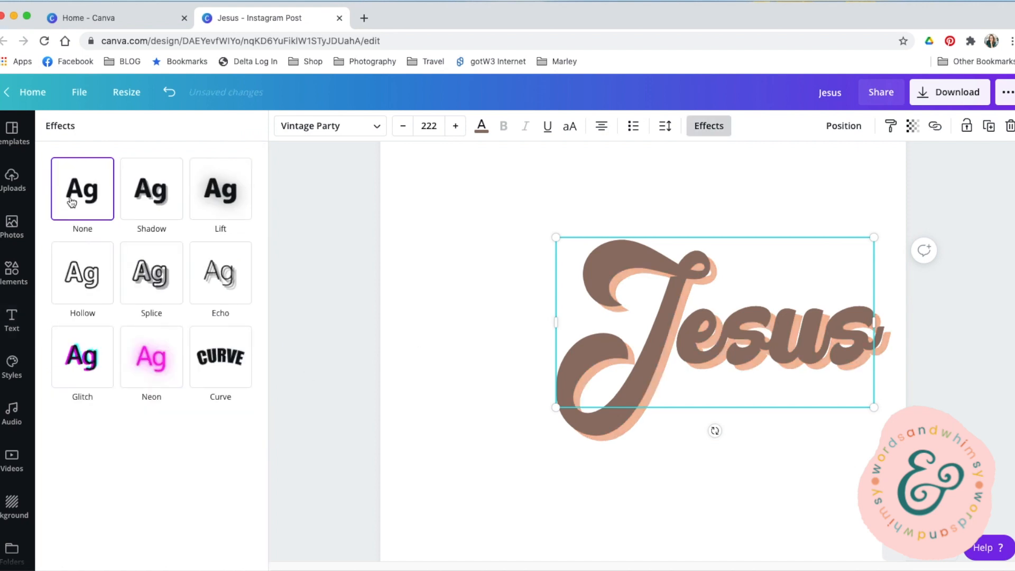
{"action": "key", "text": "Escape"}
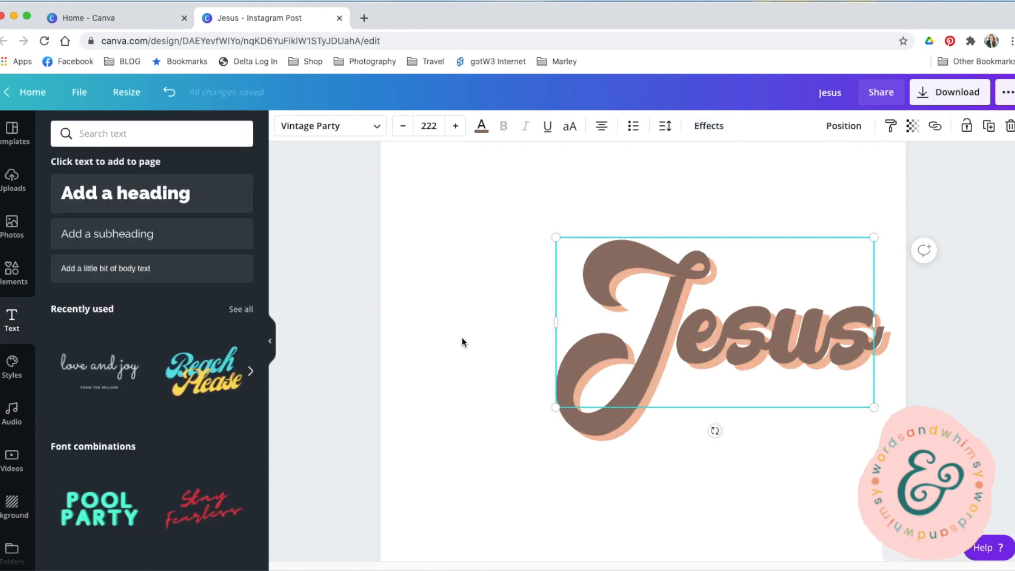
{"action": "left_click", "coordinate": [452, 334]}
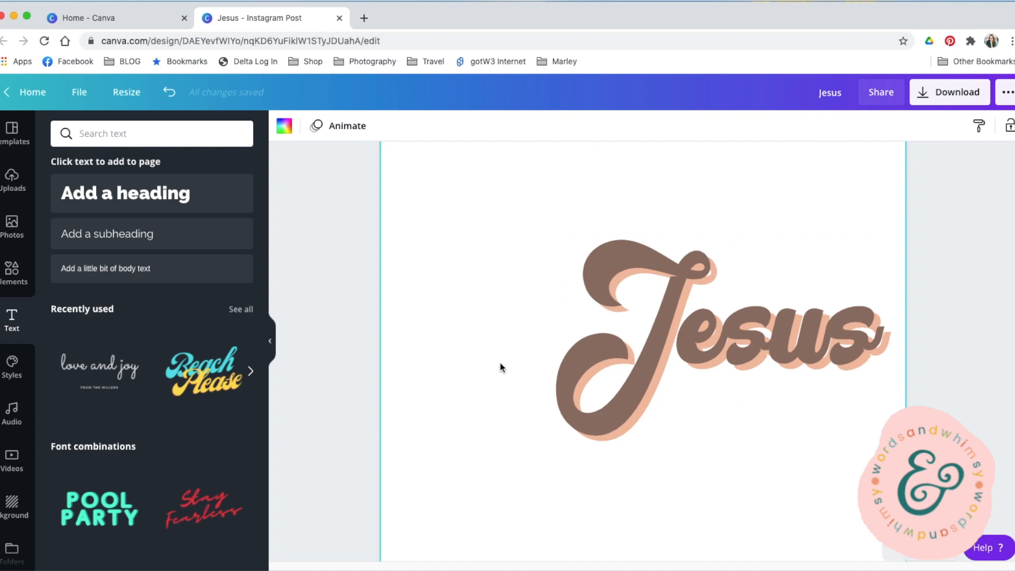
Group the brown and peach "Jesus" headings and scale the group down to a font size of about 188
{"action": "left_click_drag", "start_coordinate": [497, 364], "coordinate": [740, 403]}
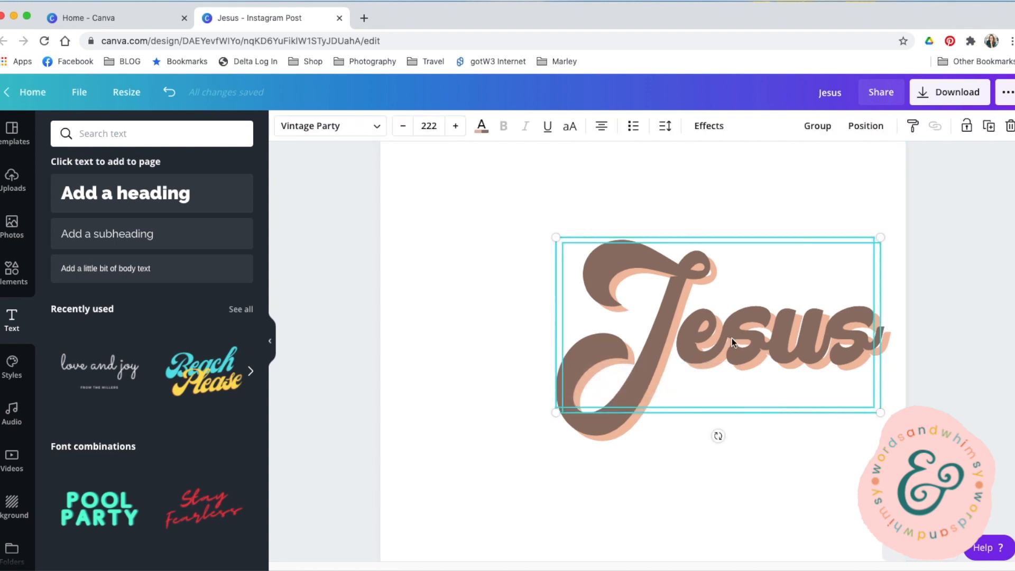
{"action": "left_click", "coordinate": [818, 127]}
{"action": "left_click_drag", "start_coordinate": [555, 418], "coordinate": [817, 466]}
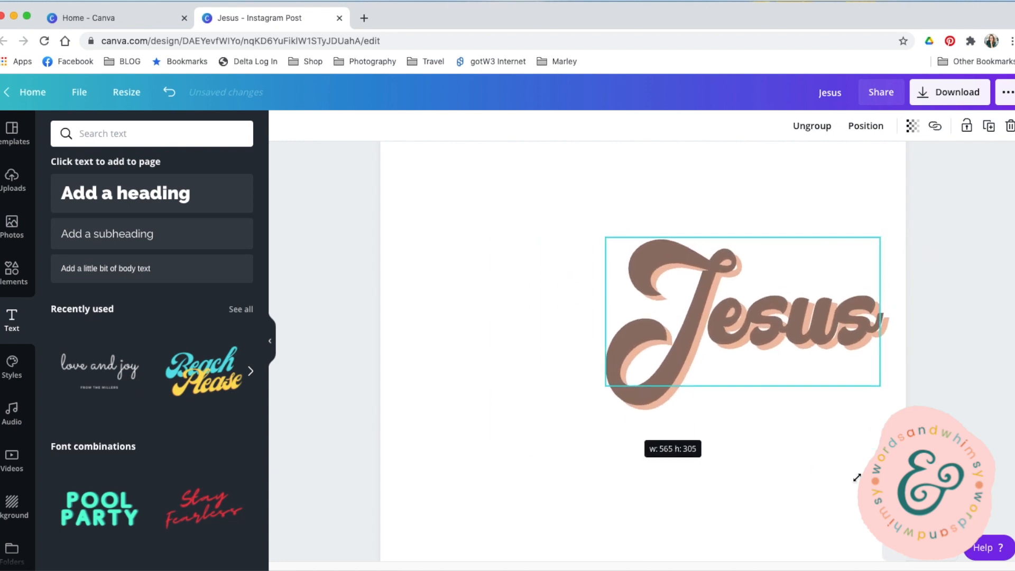
Move the grouped "Jesus" lettering near the page's right edge, slightly below the vertical middle
{"action": "left_click_drag", "start_coordinate": [760, 341], "coordinate": [639, 403]}
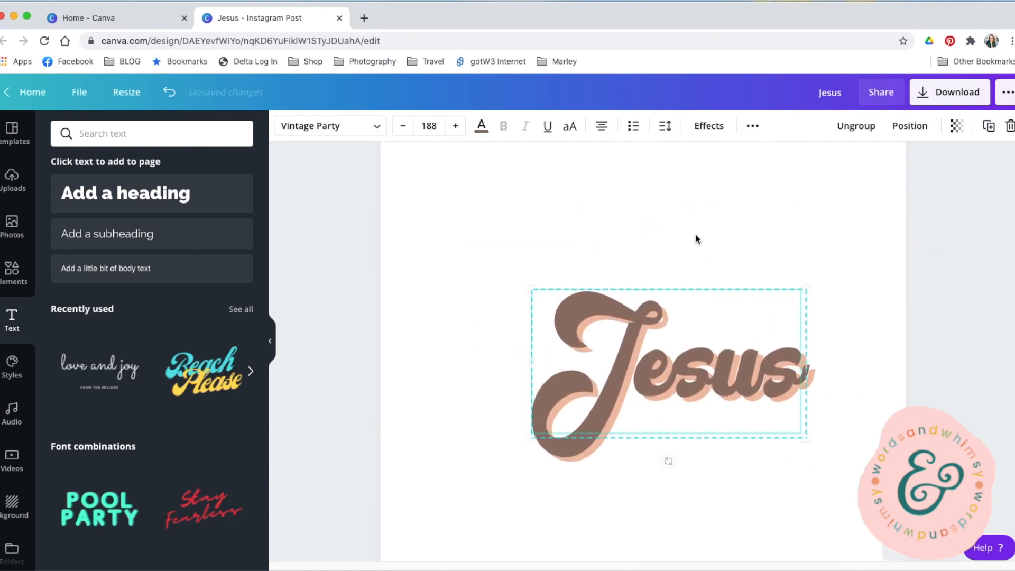
{"action": "left_click", "coordinate": [696, 237]}
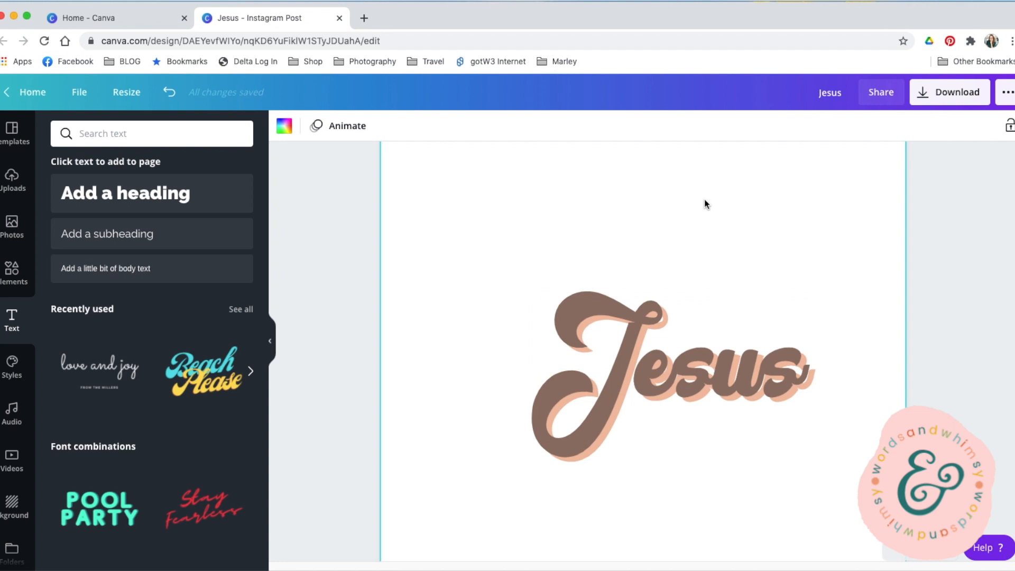
{"action": "scroll", "coordinate": [862, 286], "scroll_direction": "down", "scroll_amount": 2}
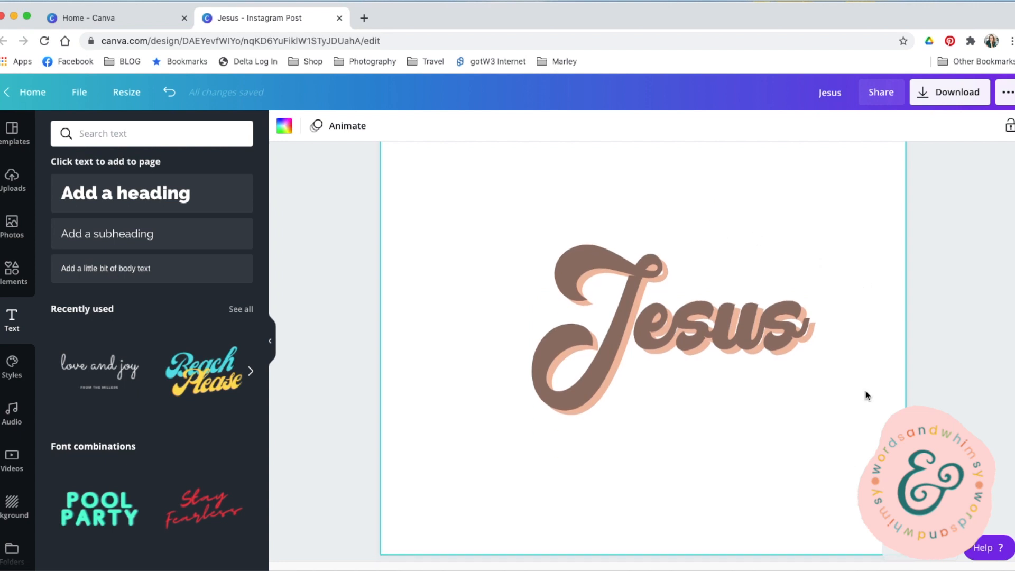
{"action": "left_click", "coordinate": [899, 552]}
{"action": "left_click", "coordinate": [899, 475]}
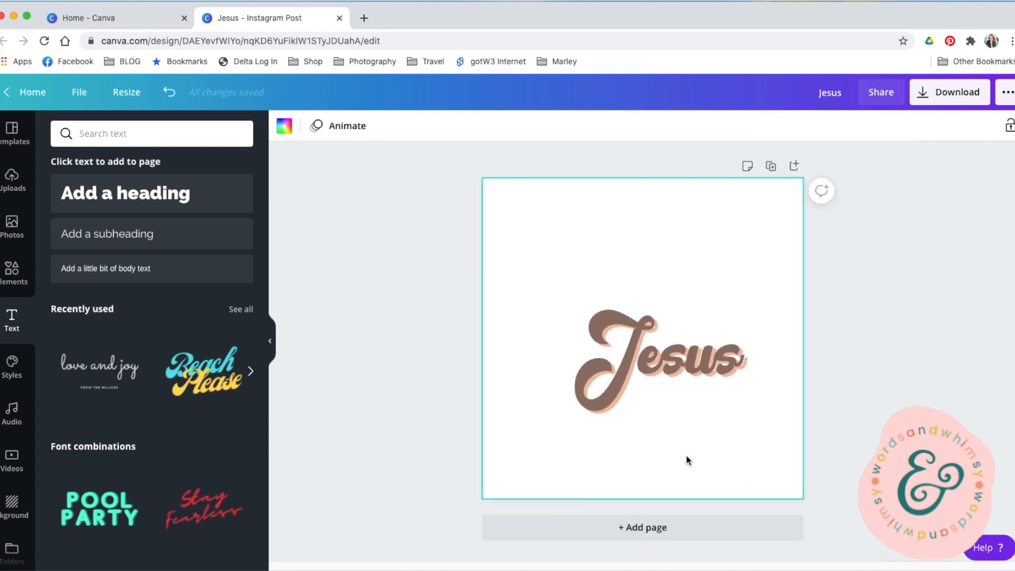
{"action": "left_click_drag", "start_coordinate": [664, 373], "coordinate": [707, 364]}
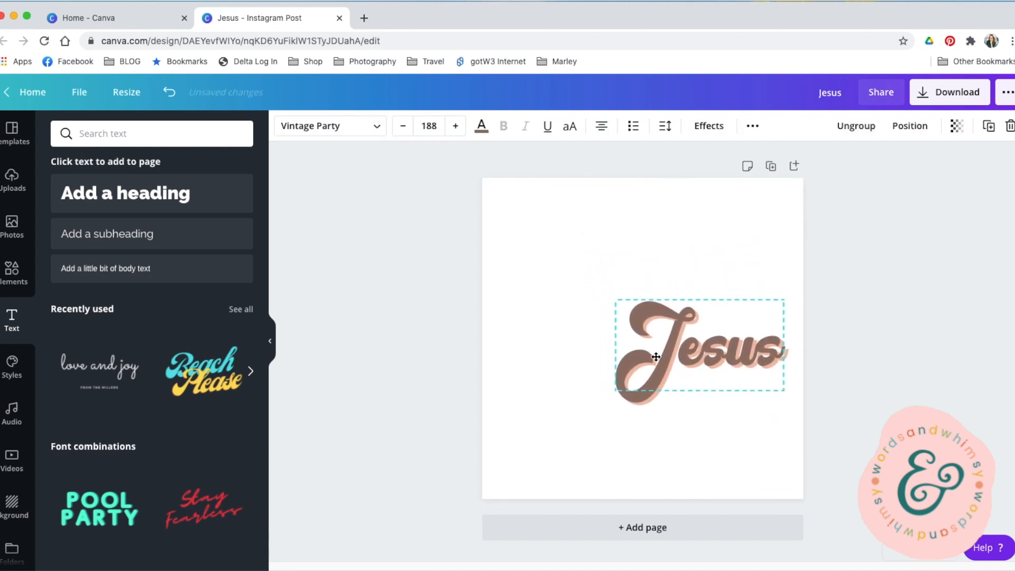
{"action": "left_click", "coordinate": [567, 362]}
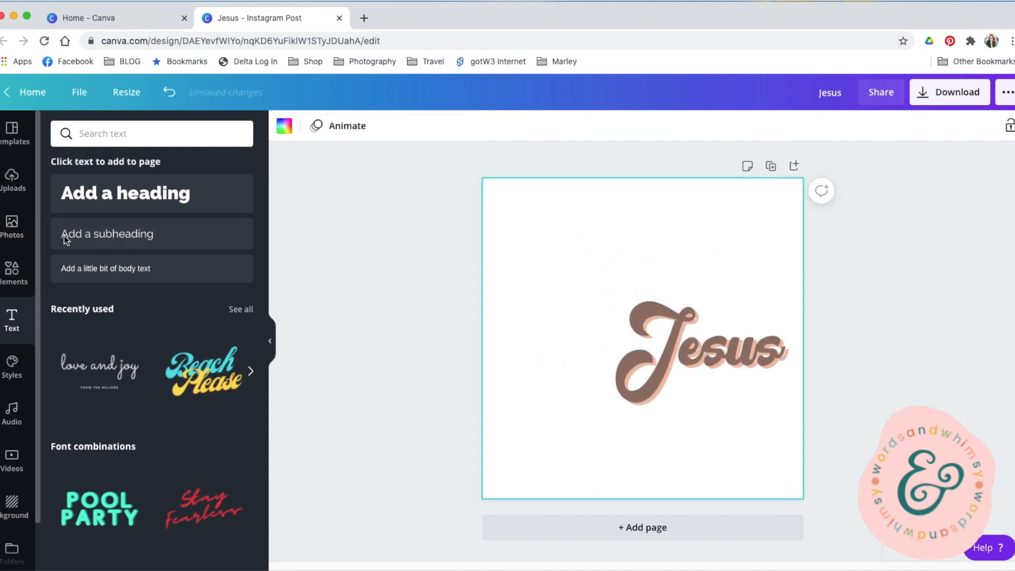
Add a heading above the "Jesus" lettering and enlarge it to a font size of about 89
{"action": "left_click", "coordinate": [106, 194]}
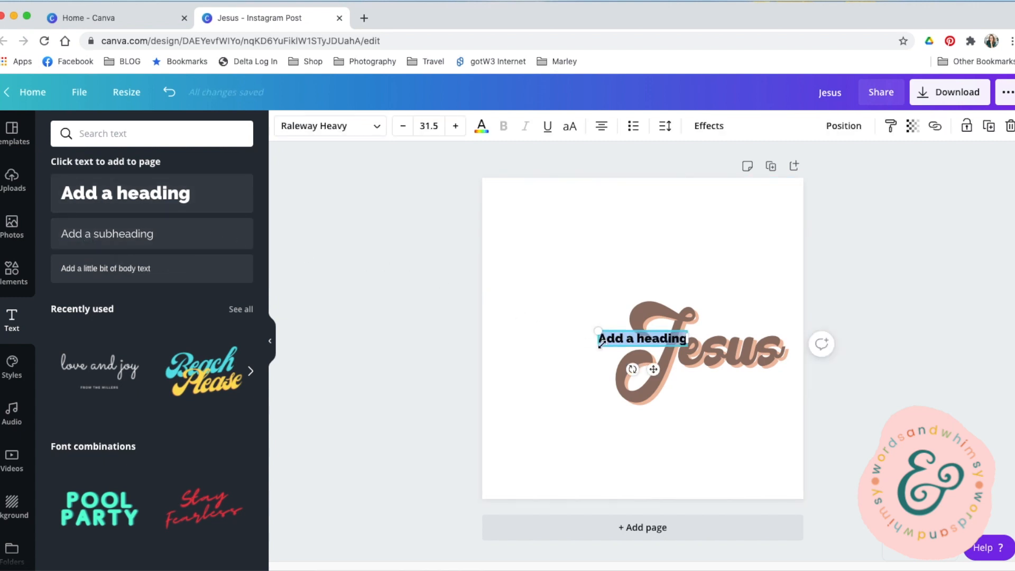
{"action": "left_click_drag", "start_coordinate": [653, 369], "coordinate": [767, 322]}
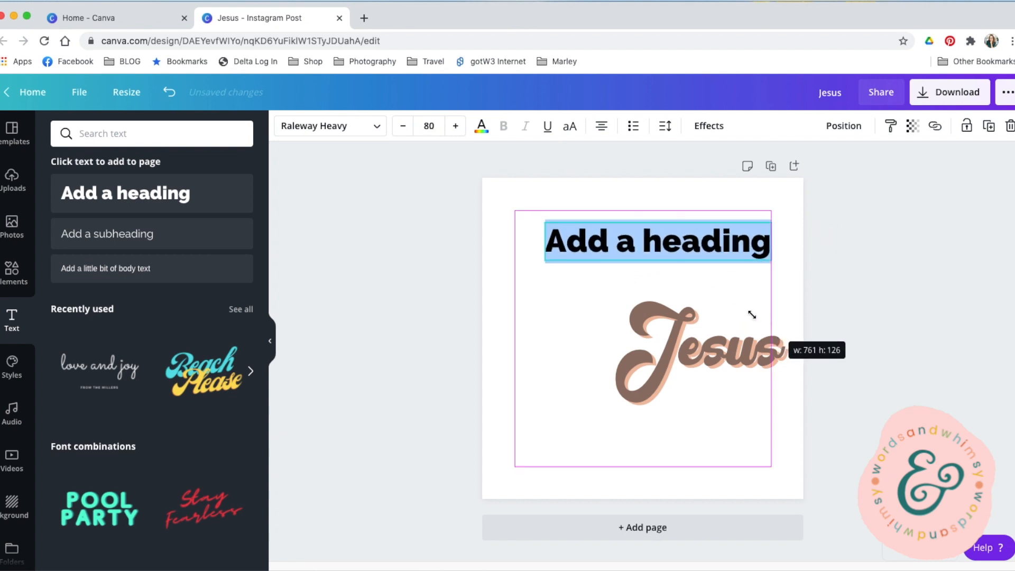
{"action": "left_click", "coordinate": [541, 255]}
{"action": "left_click", "coordinate": [550, 256]}
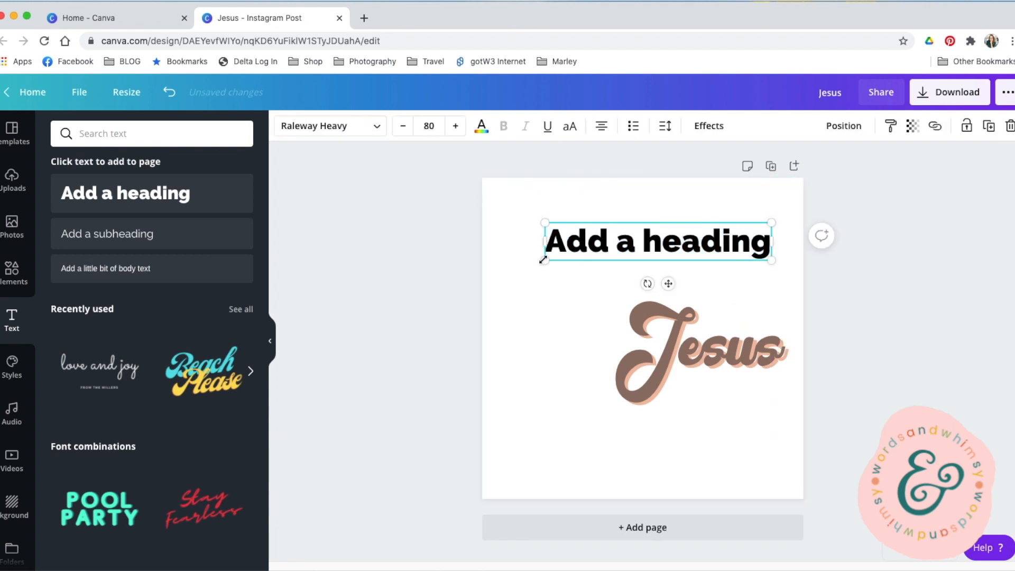
{"action": "left_click_drag", "start_coordinate": [539, 264], "coordinate": [521, 286]}
Replace the new heading's placeholder text with "CLEAN HANDS, PURE HEARTS"
{"action": "double_click", "coordinate": [611, 246]}
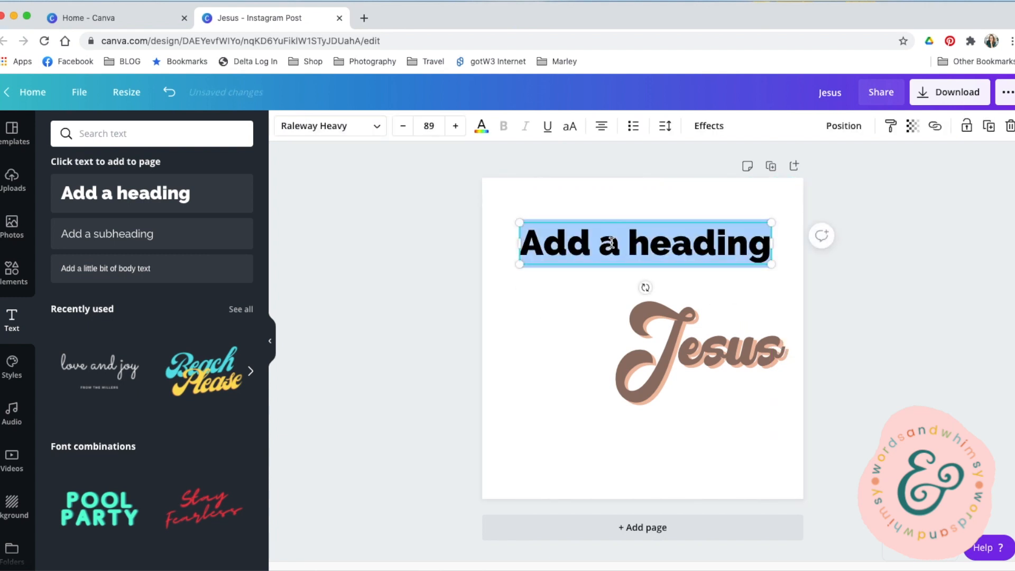
{"action": "type", "text": "CLE"}
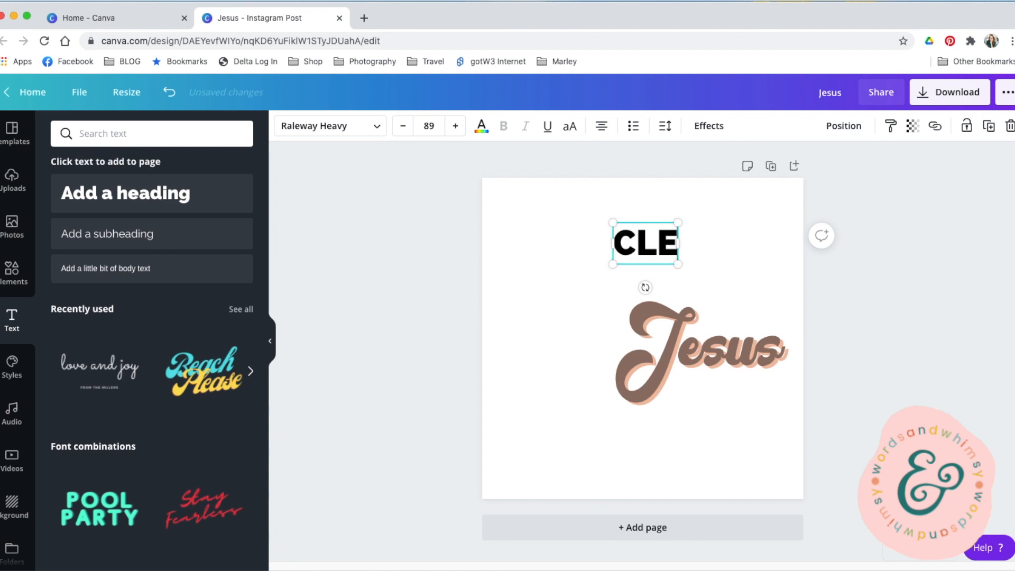
{"action": "type", "text": "AN HANDS, PURE HEARTS"}
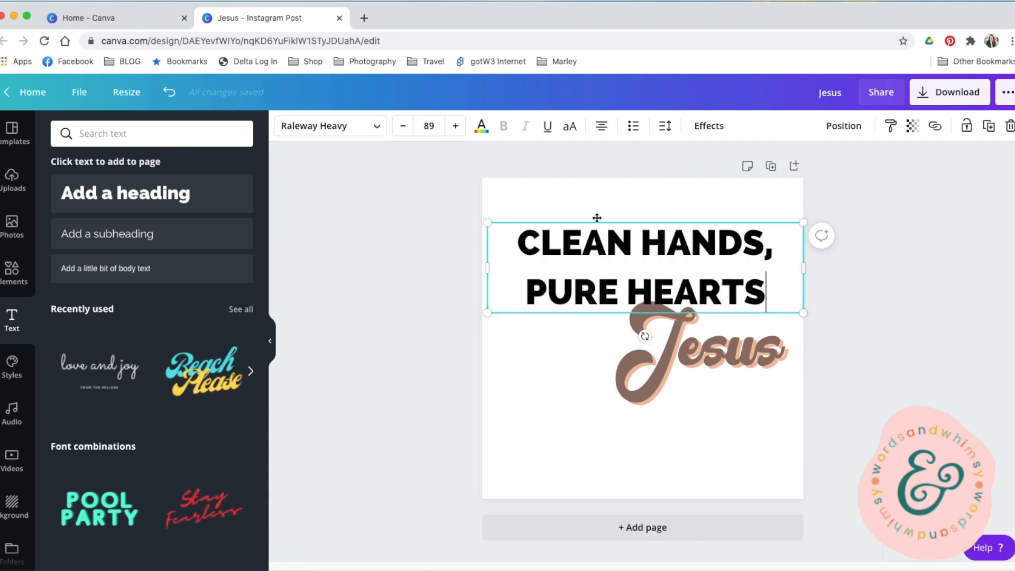
{"action": "left_click", "coordinate": [584, 351]}
Change the "CLEAN HANDS, PURE HEARTS" heading to the uploaded Butler font
{"action": "left_click", "coordinate": [656, 250]}
{"action": "left_click", "coordinate": [296, 133]}
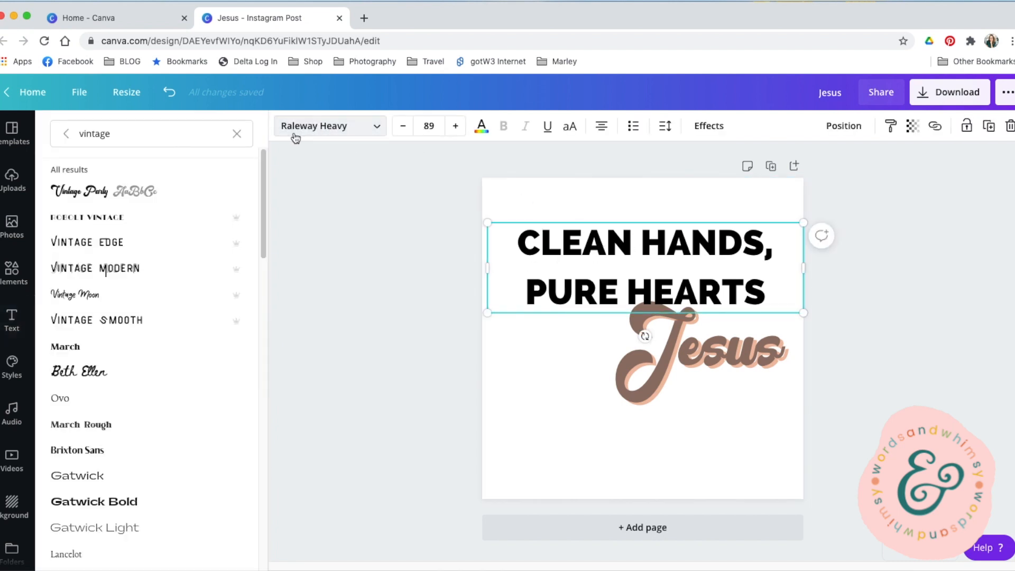
{"action": "left_click", "coordinate": [66, 136]}
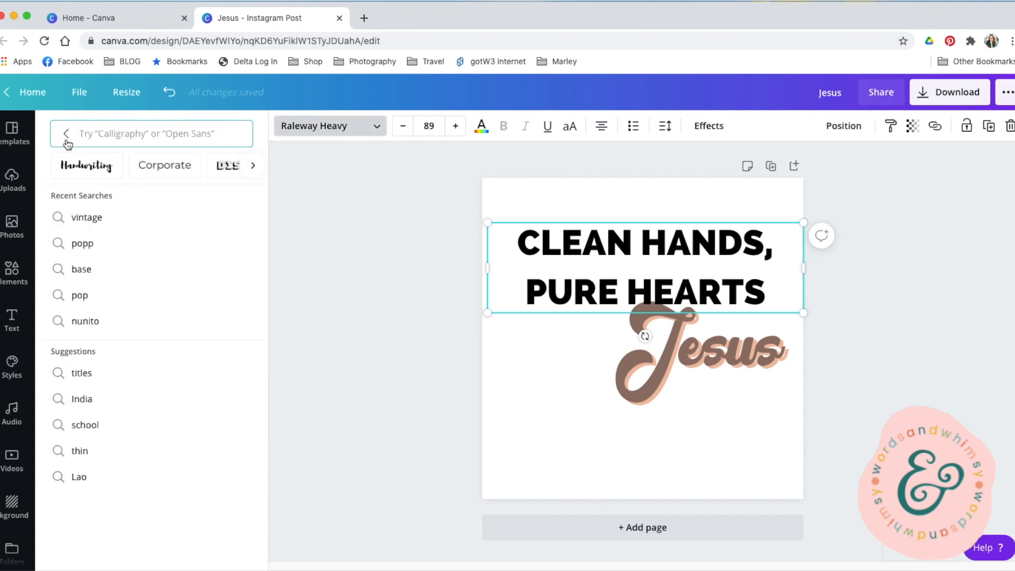
{"action": "left_click", "coordinate": [66, 136]}
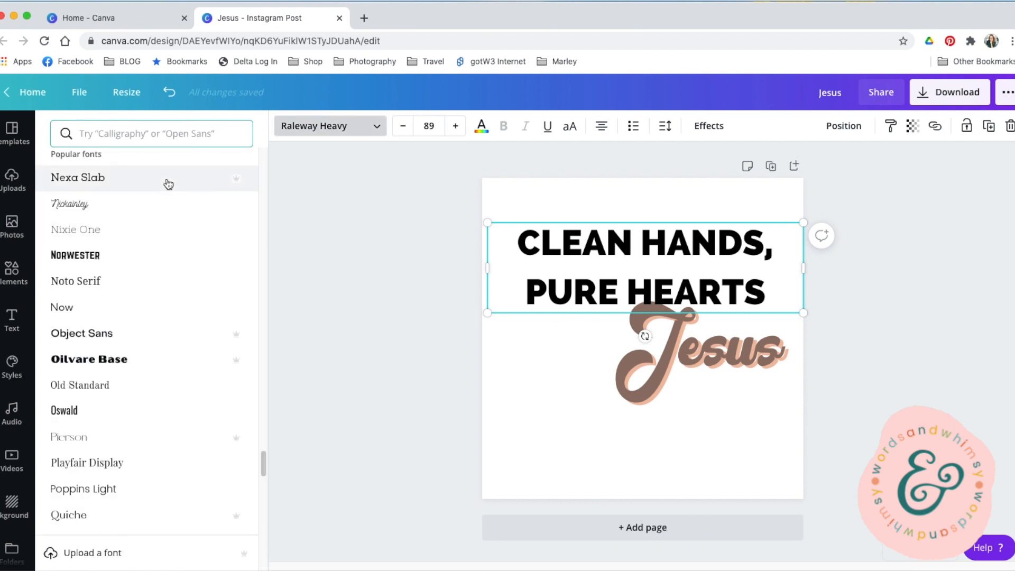
{"action": "scroll", "coordinate": [164, 183], "scroll_direction": "up", "scroll_amount": 10}
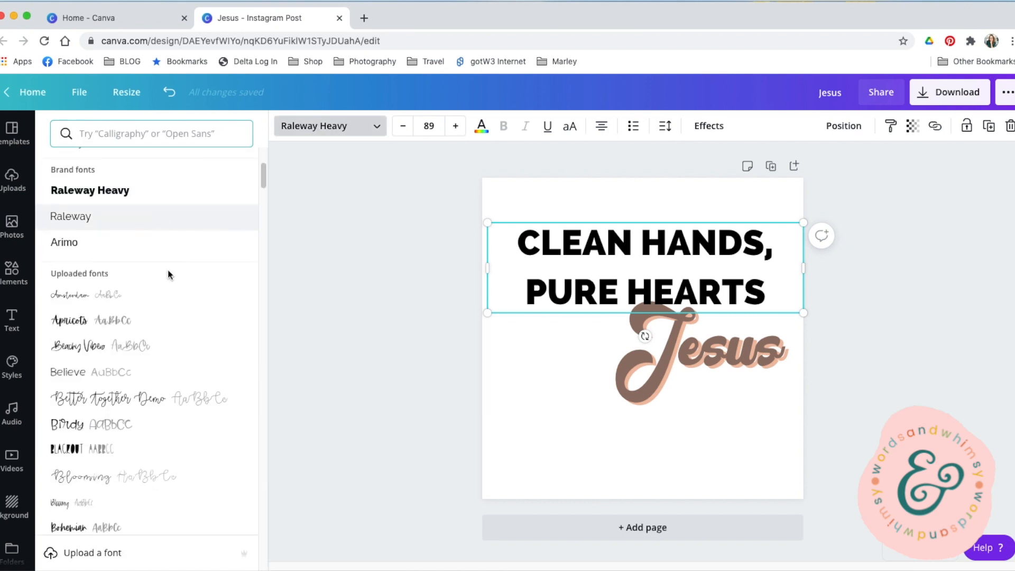
{"action": "scroll", "coordinate": [172, 290], "scroll_direction": "down", "scroll_amount": 2}
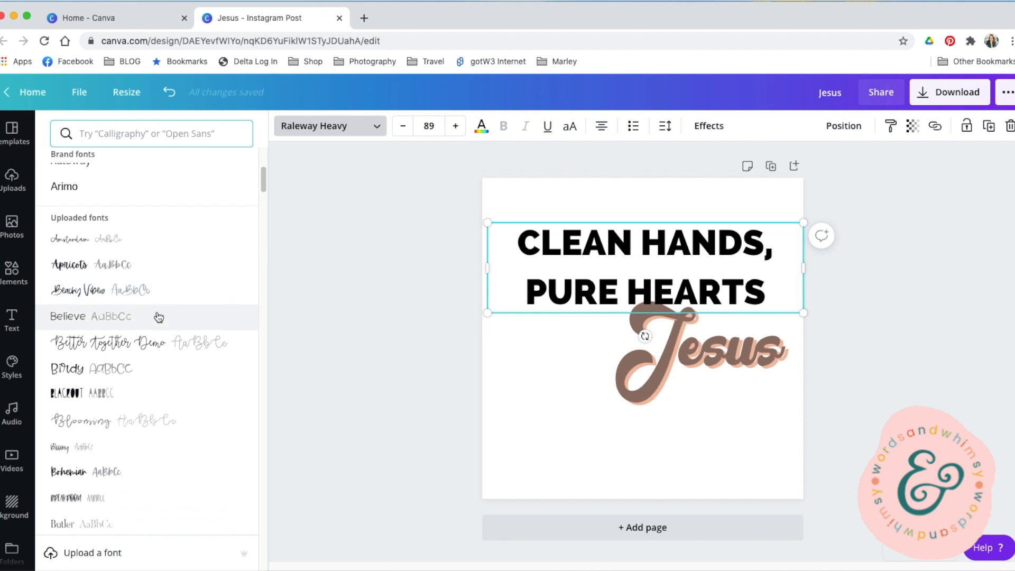
{"action": "scroll", "coordinate": [154, 365], "scroll_direction": "down", "scroll_amount": 3}
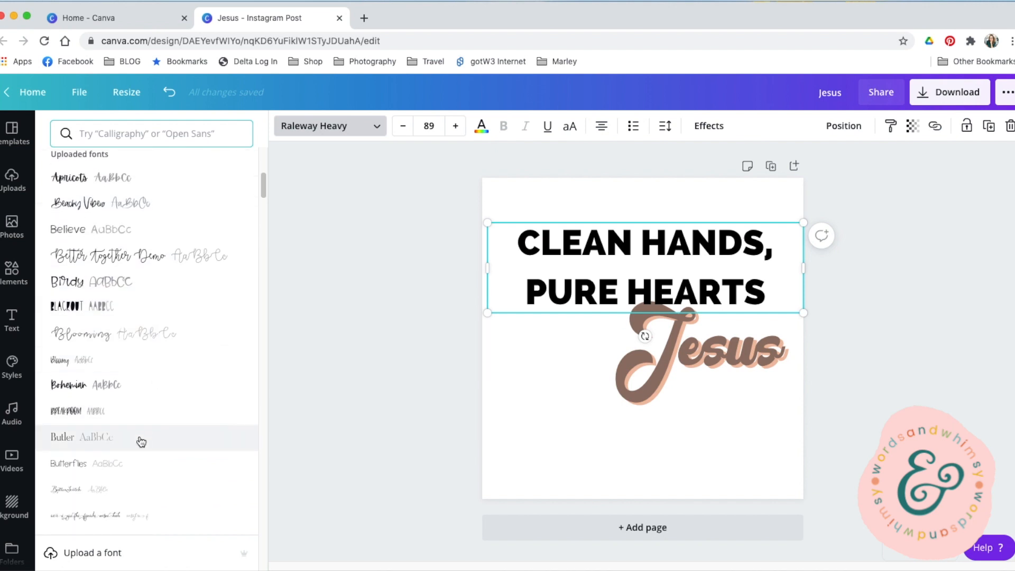
{"action": "left_click", "coordinate": [141, 442]}
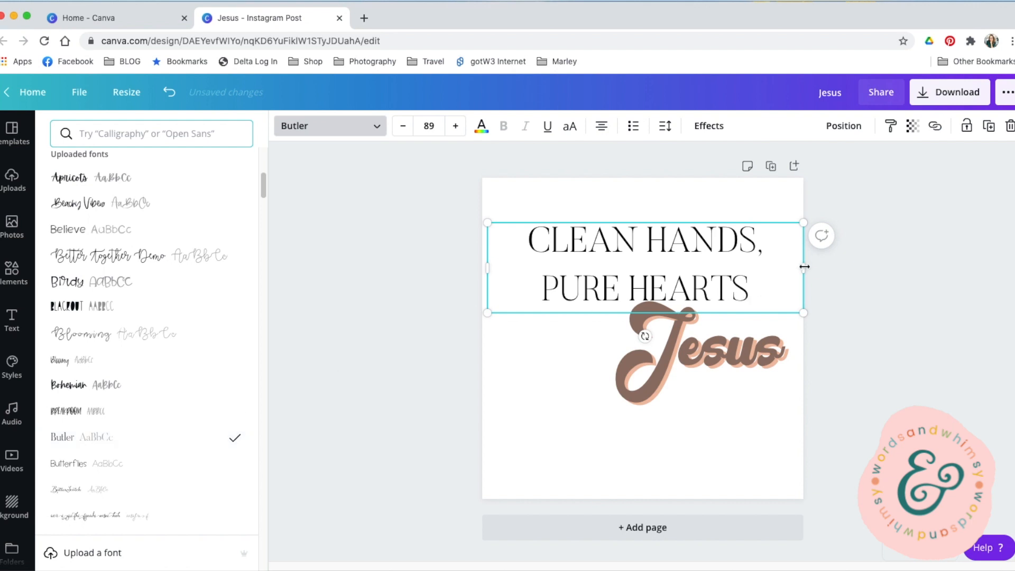
Resize the "CLEAN HANDS, PURE HEARTS" heading to about 61.5 so it spans the page width on a single line
{"action": "left_click_drag", "start_coordinate": [804, 267], "coordinate": [770, 241]}
{"action": "left_click_drag", "start_coordinate": [595, 232], "coordinate": [600, 237]}
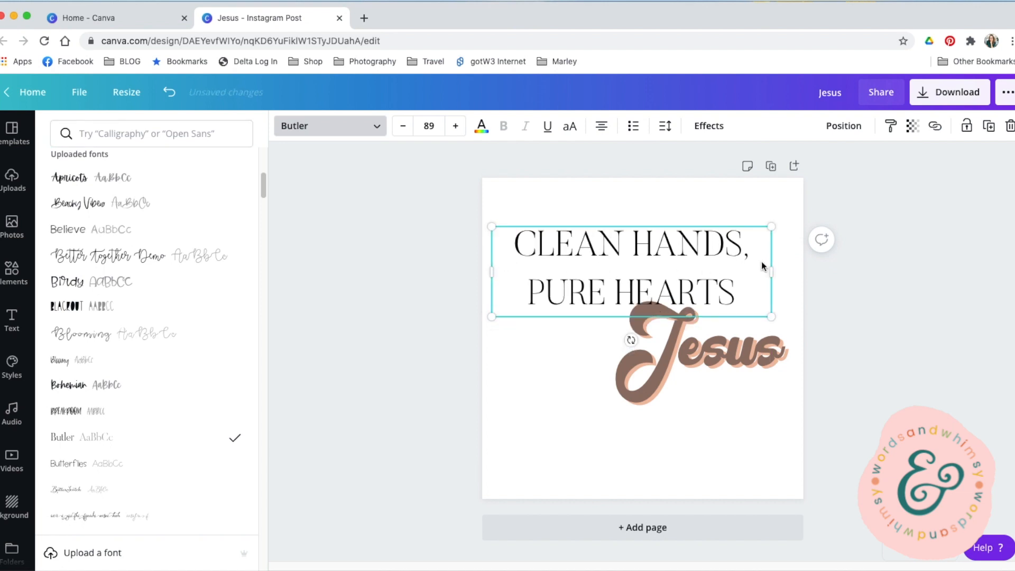
{"action": "left_click_drag", "start_coordinate": [775, 269], "coordinate": [649, 258]}
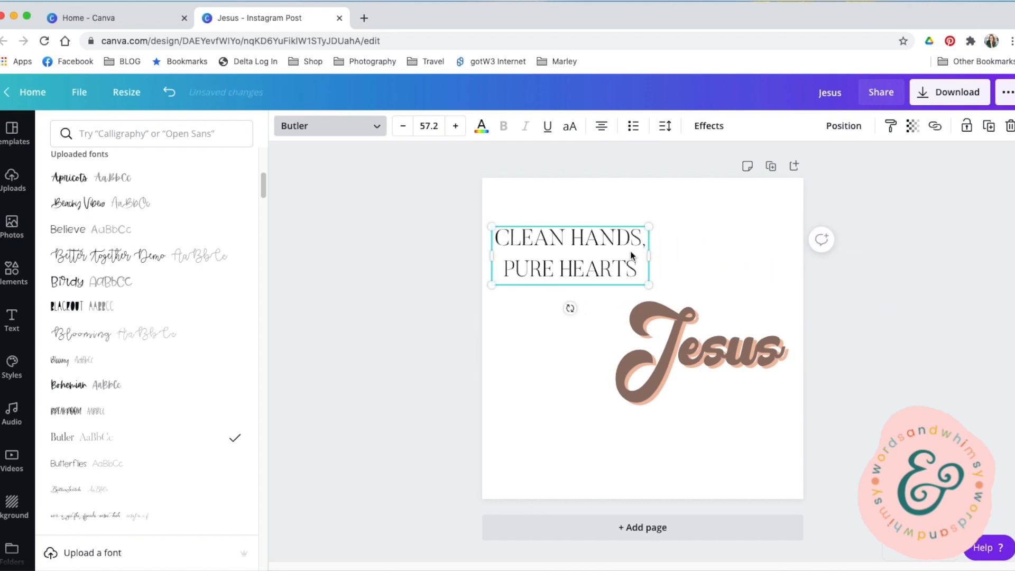
{"action": "mouse_move", "coordinate": [492, 256]}
{"action": "left_mouse_down"}
{"action": "mouse_move", "coordinate": [550, 264]}
{"action": "mouse_move", "coordinate": [481, 263]}
{"action": "mouse_move", "coordinate": [481, 254]}
{"action": "left_mouse_up"}
{"action": "left_click_drag", "start_coordinate": [650, 288], "coordinate": [801, 269]}
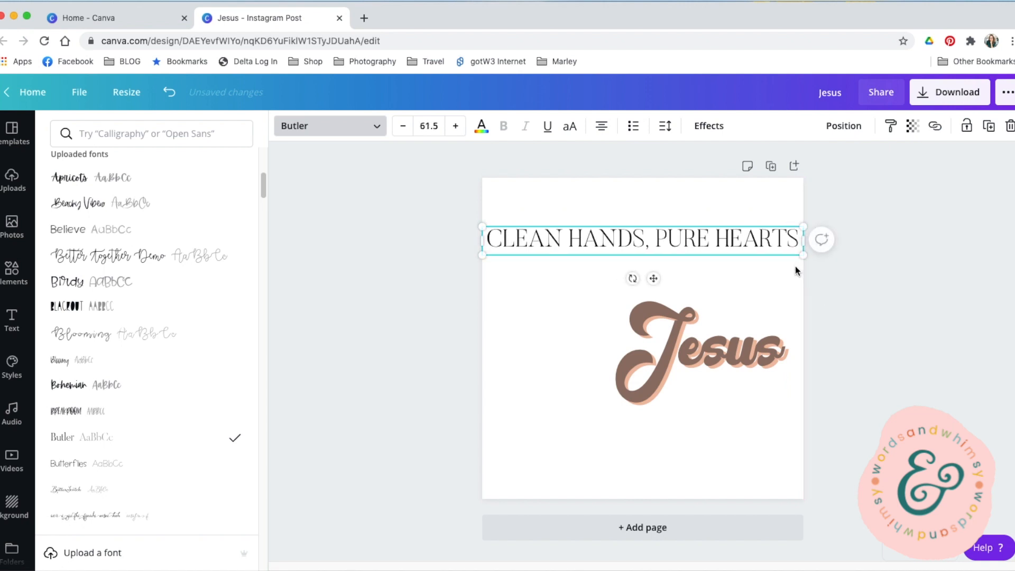
Duplicate the top heading, centre the copy below the "Jesus" lettering and change its text to "GOOD GRACE, GOOD GOD"
{"action": "left_click", "coordinate": [990, 132]}
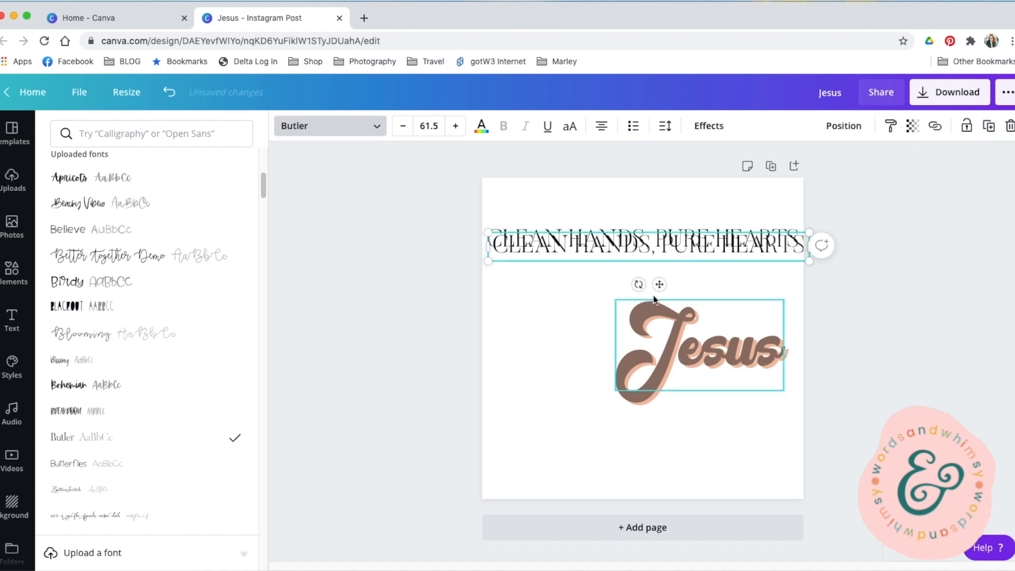
{"action": "left_click_drag", "start_coordinate": [660, 284], "coordinate": [658, 475]}
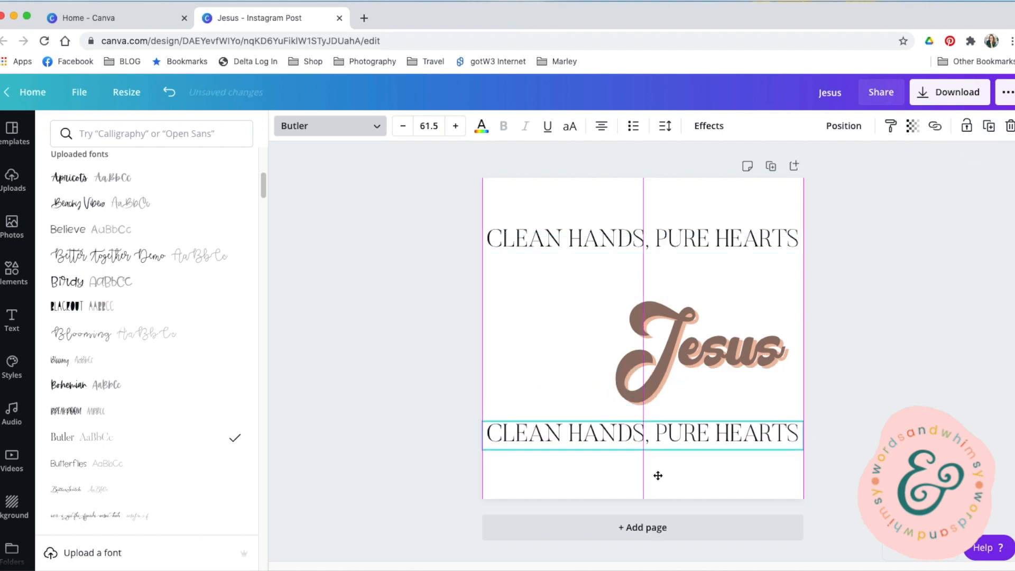
{"action": "triple_click", "coordinate": [658, 443]}
{"action": "type", "text": "G"}
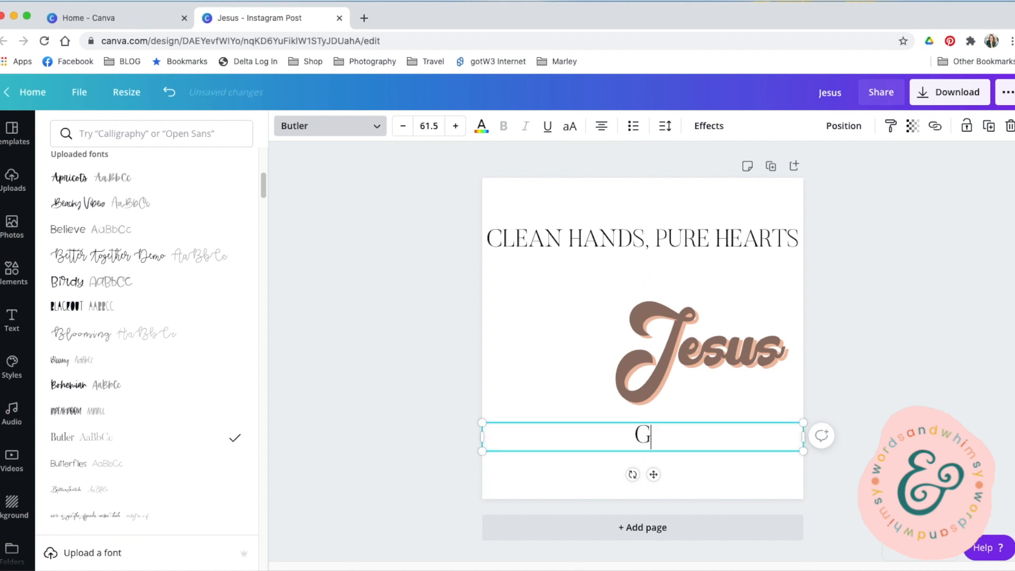
{"action": "type", "text": "OOD GRACE, GOOD GOD"}
{"action": "left_click", "coordinate": [354, 387]}
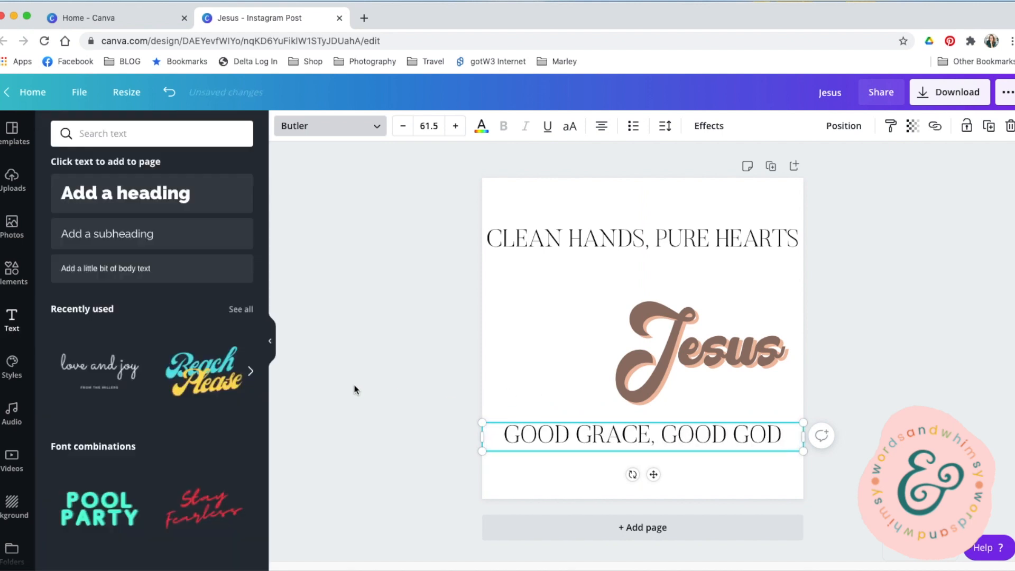
Recolour both the "CLEAN HANDS, PURE HEARTS" and "GOOD GRACE, GOOD GOD" headings with the brown document colour
{"action": "left_click", "coordinate": [561, 249]}
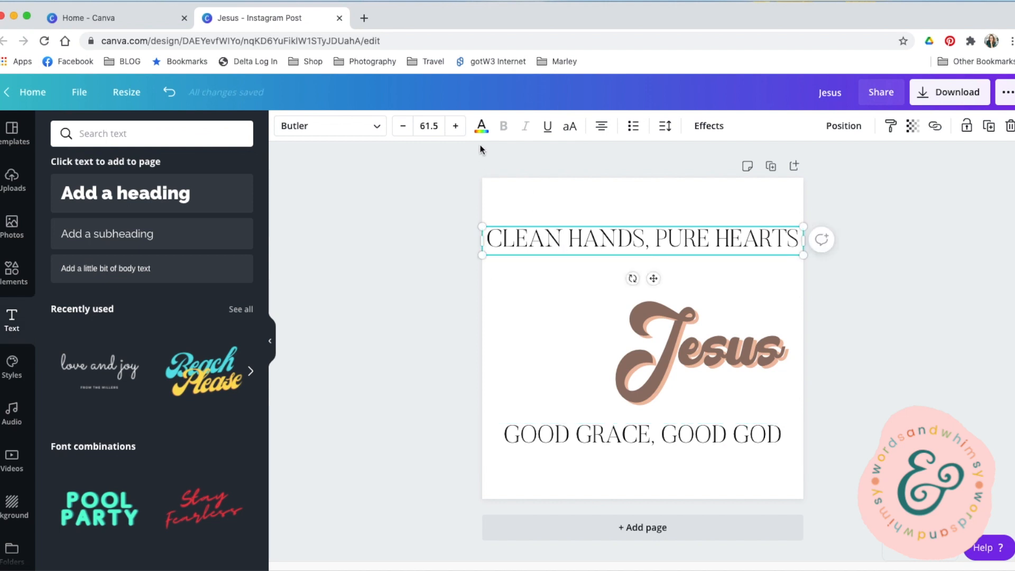
{"action": "left_click", "coordinate": [481, 127]}
{"action": "left_click", "coordinate": [99, 253]}
{"action": "left_click", "coordinate": [525, 440]}
{"action": "left_click", "coordinate": [99, 254]}
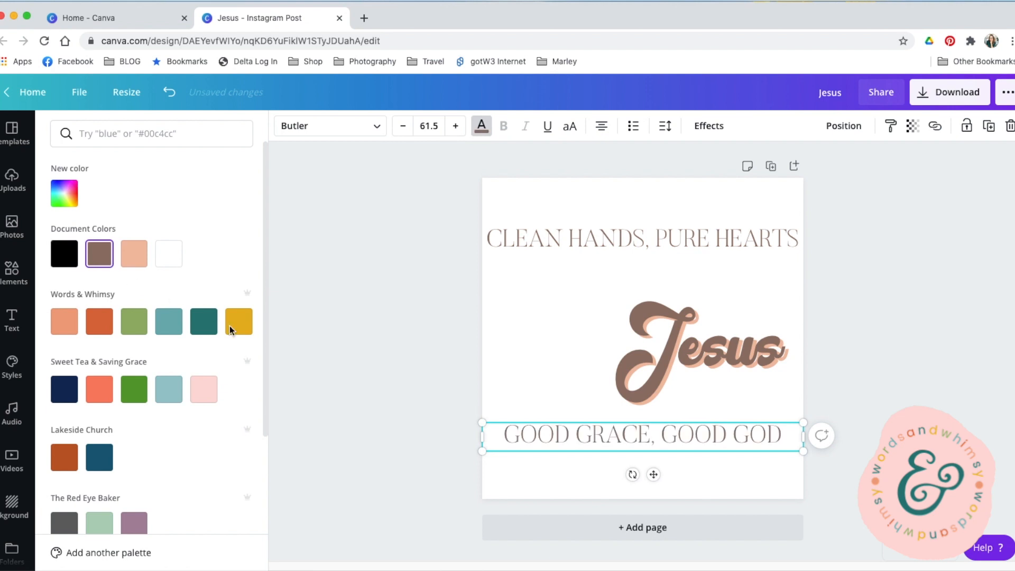
{"action": "left_click", "coordinate": [452, 332]}
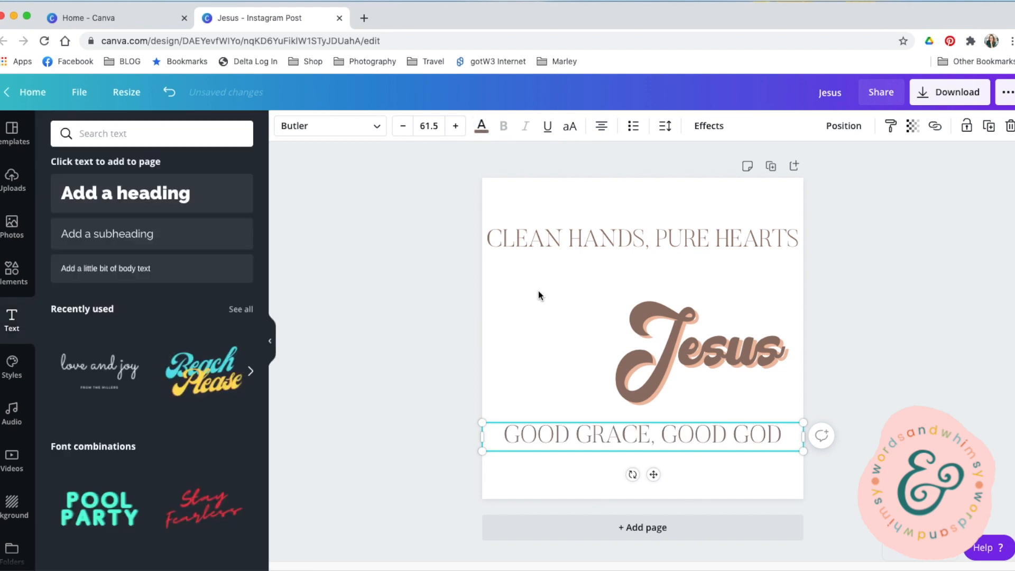
{"action": "left_click", "coordinate": [423, 339]}
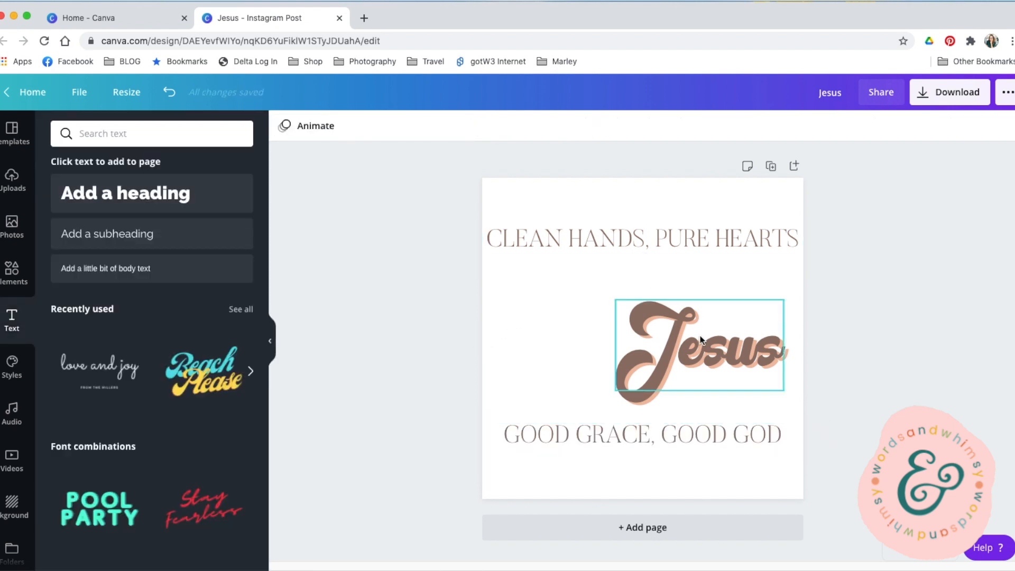
Enlarge the grouped "Jesus" lettering and position it between the two headings, close to the page's right edge
{"action": "left_click", "coordinate": [635, 318]}
{"action": "left_click_drag", "start_coordinate": [615, 300], "coordinate": [556, 298]}
{"action": "left_click_drag", "start_coordinate": [732, 362], "coordinate": [739, 367]}
{"action": "left_click", "coordinate": [432, 312]}
Apply a Curve effect of 46 to the "CLEAN HANDS, PURE HEARTS" heading and shift the arc slightly over the "Jesus" lettering
{"action": "left_click", "coordinate": [646, 246]}
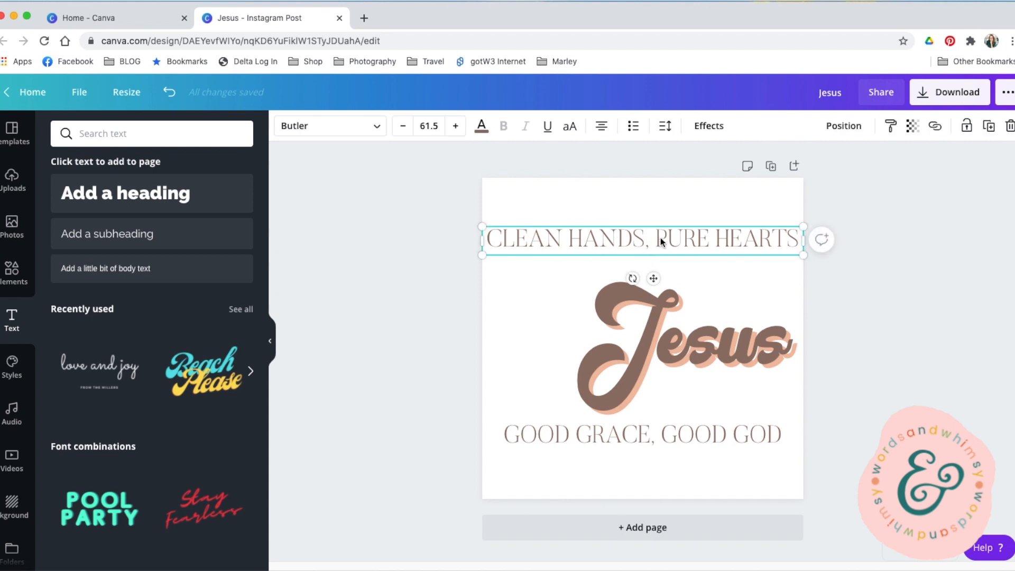
{"action": "left_click", "coordinate": [710, 127]}
{"action": "left_click", "coordinate": [208, 374]}
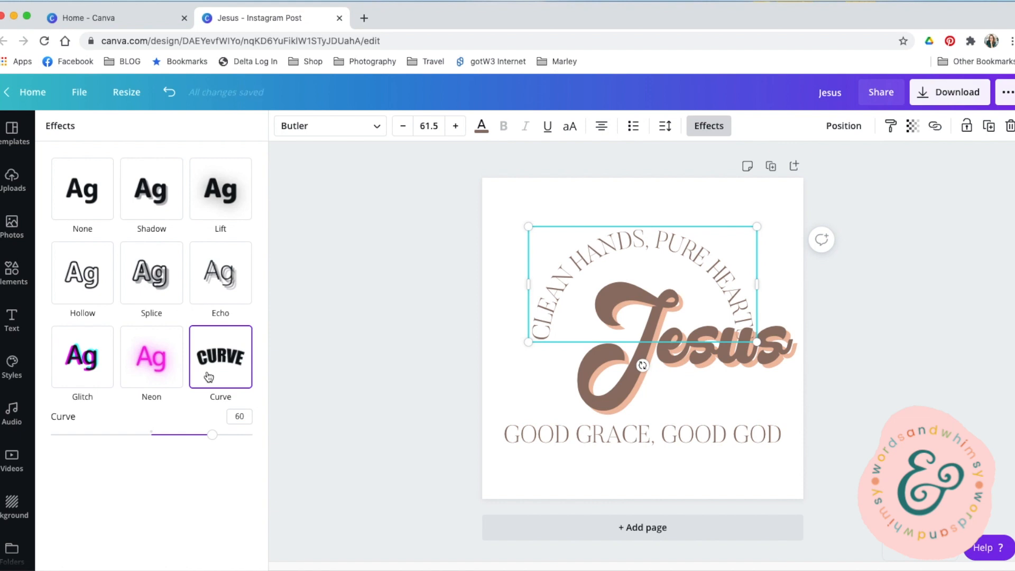
{"action": "left_click", "coordinate": [83, 190]}
{"action": "left_click", "coordinate": [231, 363]}
{"action": "left_click_drag", "start_coordinate": [214, 436], "coordinate": [194, 438]}
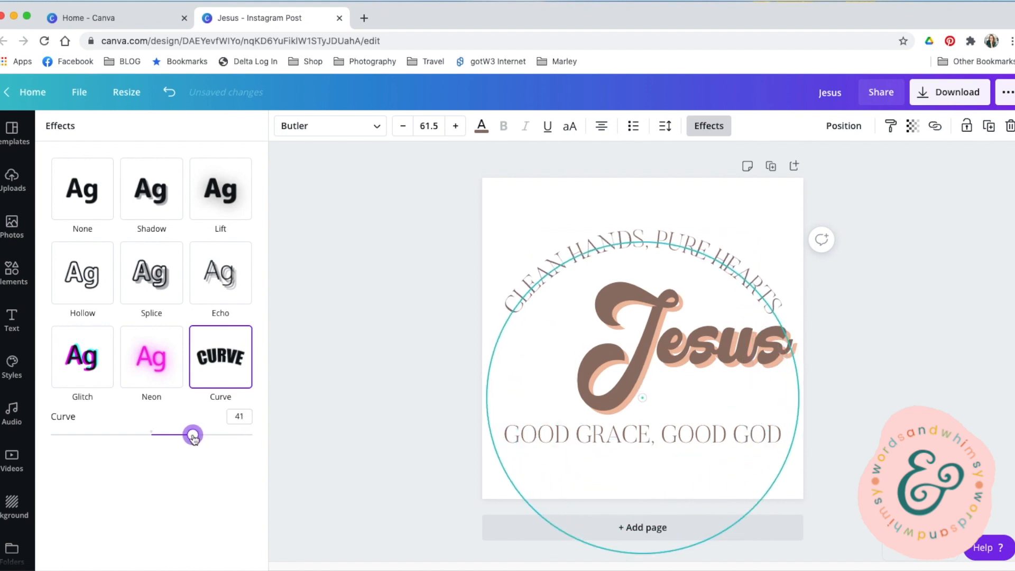
{"action": "left_click_drag", "start_coordinate": [193, 437], "coordinate": [198, 435]}
{"action": "mouse_move", "coordinate": [691, 295]}
{"action": "left_mouse_down"}
{"action": "mouse_move", "coordinate": [660, 277]}
{"action": "mouse_move", "coordinate": [678, 288]}
{"action": "left_mouse_up"}
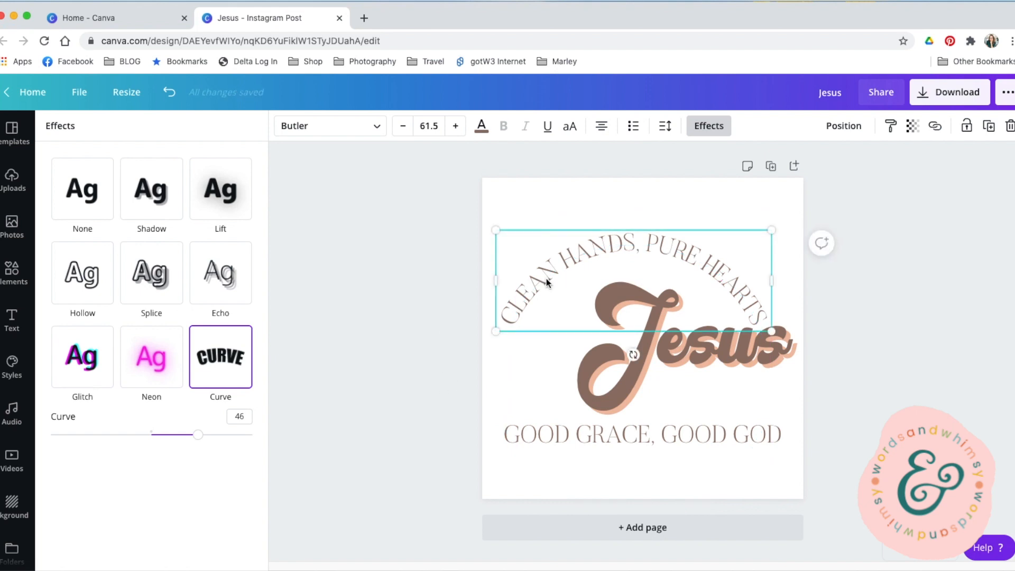
Apply a Curve effect of -46 to the "GOOD GRACE, GOOD GOD" heading and place the arc directly below the "Jesus" lettering
{"action": "left_click", "coordinate": [584, 441]}
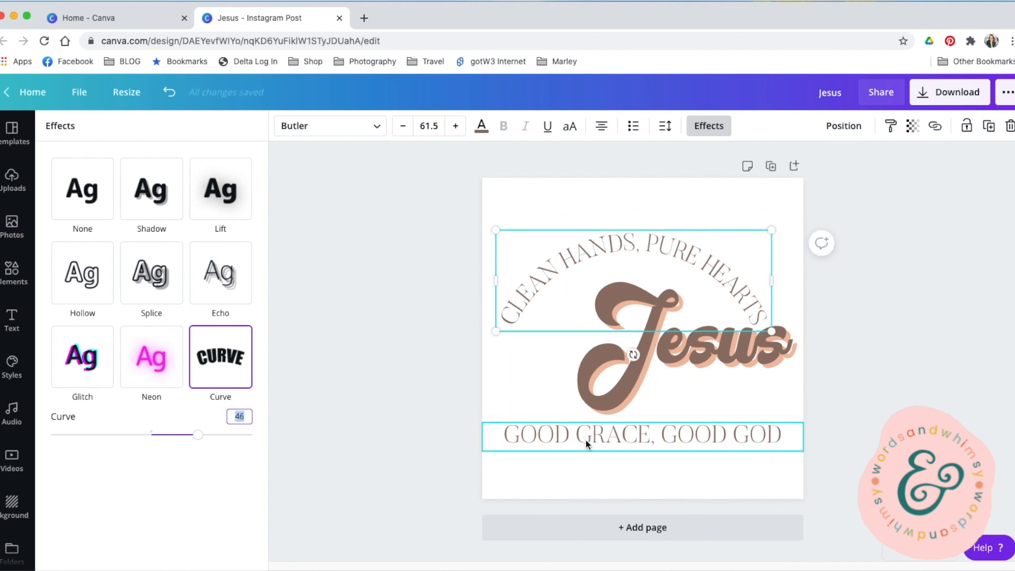
{"action": "left_click", "coordinate": [228, 369]}
{"action": "left_click", "coordinate": [233, 417]}
{"action": "type", "text": "-46"}
{"action": "key", "text": "Return"}
{"action": "left_click_drag", "start_coordinate": [663, 472], "coordinate": [652, 425]}
{"action": "left_click", "coordinate": [105, 435]}
{"action": "left_click_drag", "start_coordinate": [105, 435], "coordinate": [100, 435]}
{"action": "left_click_drag", "start_coordinate": [628, 435], "coordinate": [629, 445]}
{"action": "right_click", "coordinate": [101, 434]}
{"action": "left_click_drag", "start_coordinate": [101, 435], "coordinate": [105, 435]}
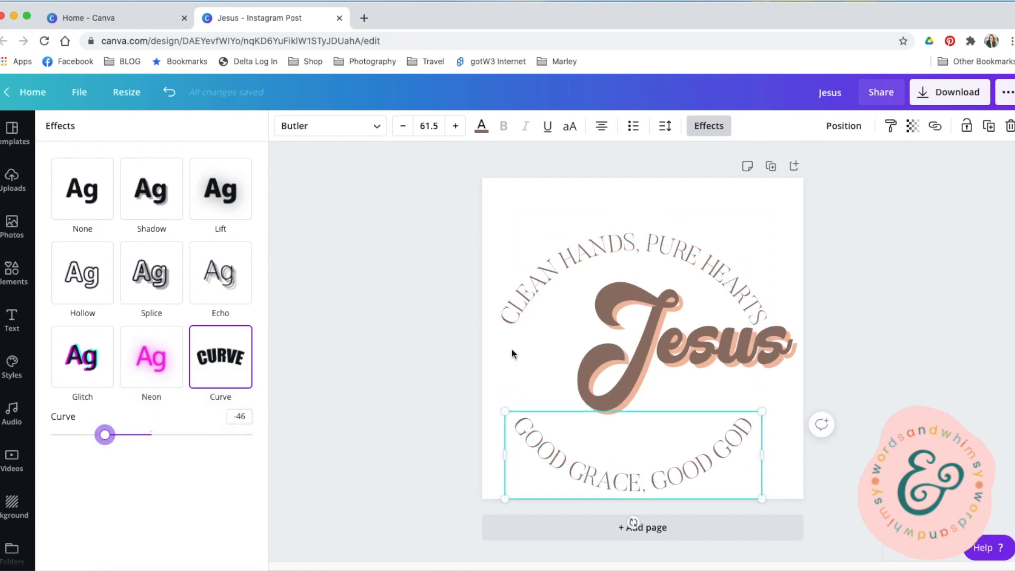
Reposition the curved "GOOD GRACE, GOOD GOD" heading as the lower arc of a circle around the "Jesus" lettering
{"action": "left_click_drag", "start_coordinate": [640, 447], "coordinate": [640, 474]}
{"action": "left_click", "coordinate": [639, 474]}
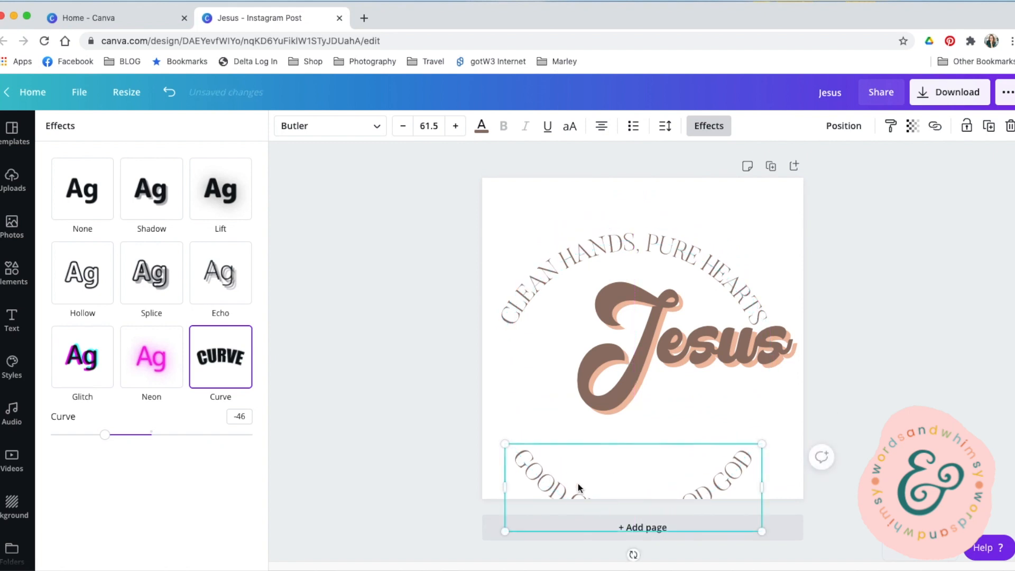
{"action": "left_click", "coordinate": [373, 455]}
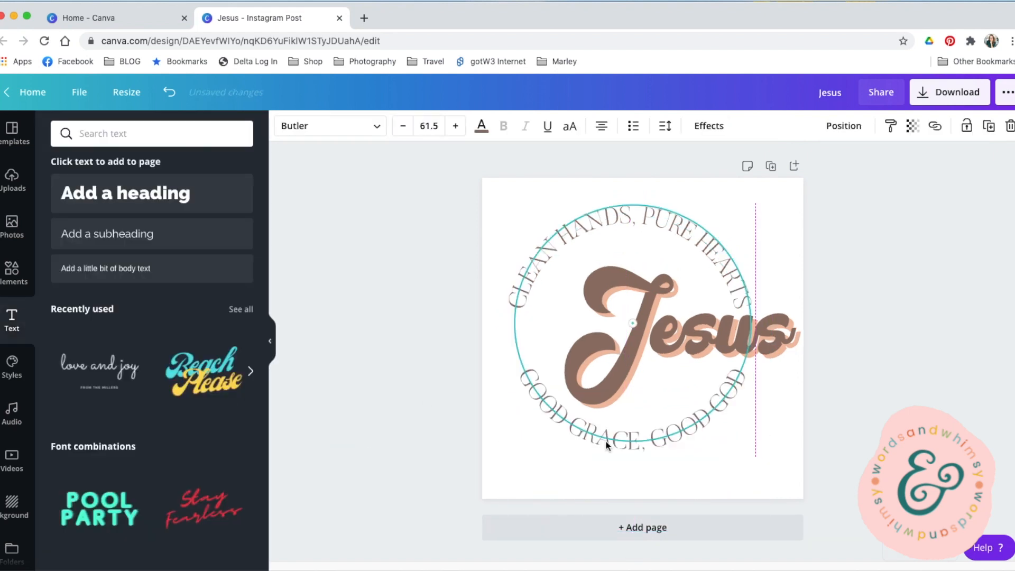
{"action": "left_click_drag", "start_coordinate": [606, 441], "coordinate": [606, 446]}
{"action": "left_click", "coordinate": [367, 408]}
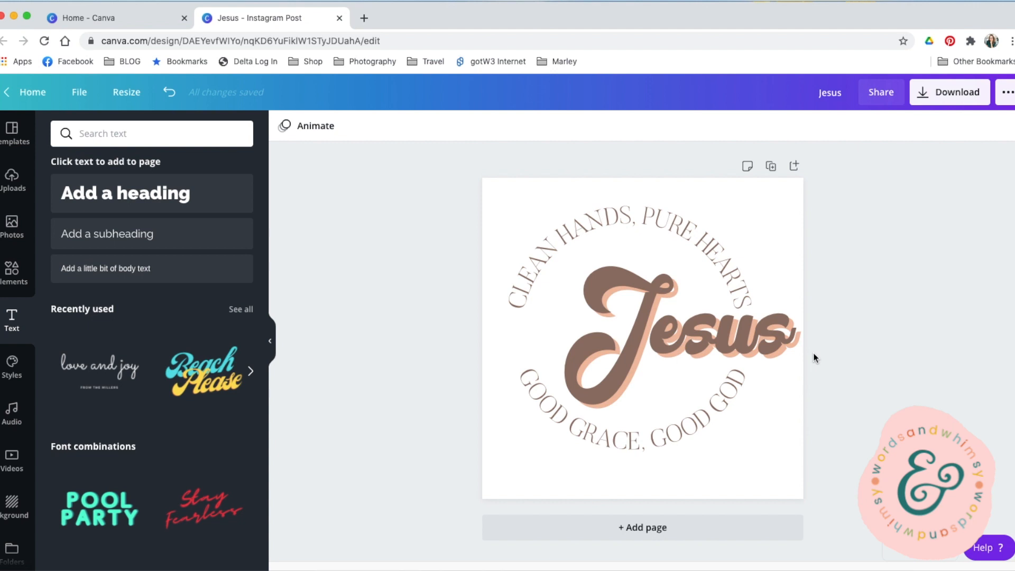
Set the "CLEAN HANDS, PURE HEARTS" heading's curve to 57 and align its arc with the lower heading
{"action": "left_click", "coordinate": [535, 277]}
{"action": "left_click", "coordinate": [708, 125]}
{"action": "left_click_drag", "start_coordinate": [196, 429], "coordinate": [209, 437]}
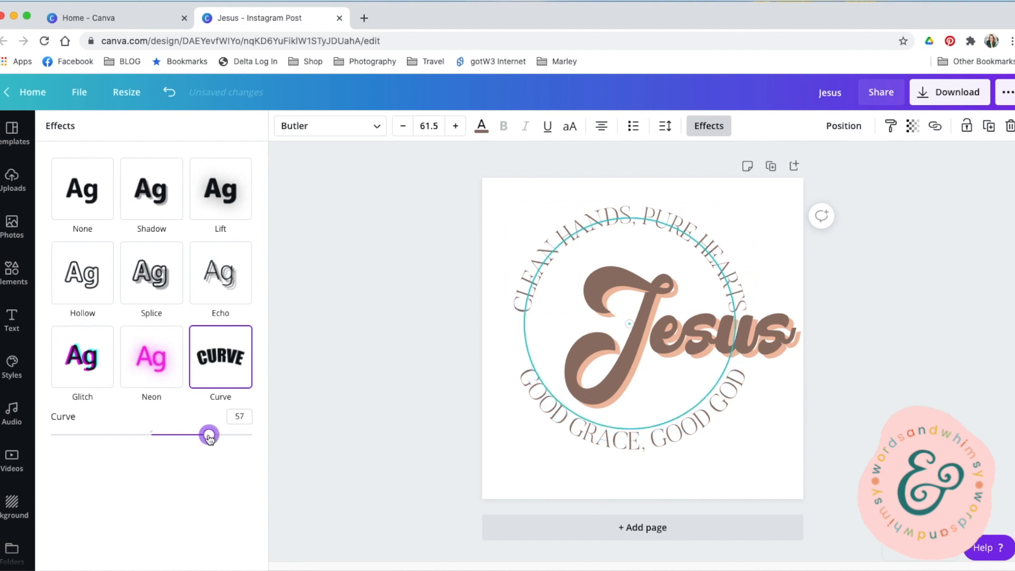
{"action": "mouse_move", "coordinate": [659, 232]}
{"action": "left_mouse_down"}
{"action": "mouse_move", "coordinate": [664, 241]}
{"action": "mouse_move", "coordinate": [665, 228]}
{"action": "left_mouse_up"}
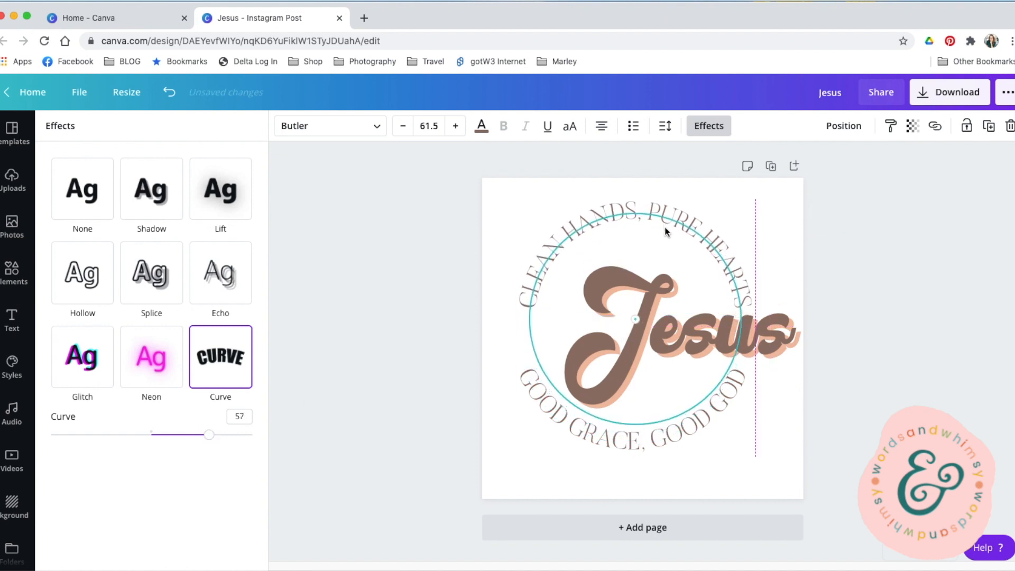
Nudge the curved "GOOD GRACE, GOOD GOD" heading slightly upward toward the "Jesus" lettering, then deselect it
{"action": "left_click", "coordinate": [609, 435]}
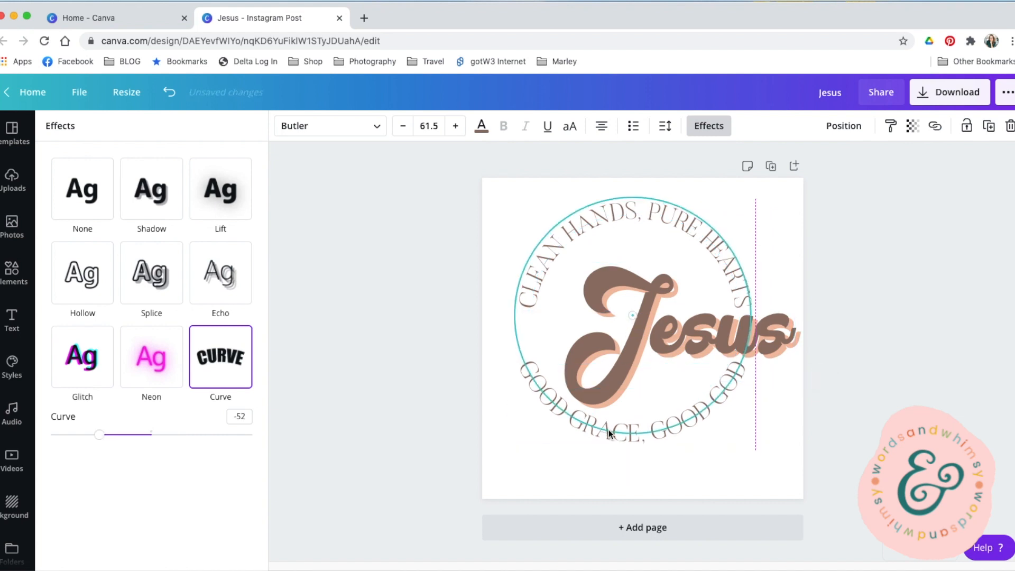
{"action": "left_click", "coordinate": [395, 421]}
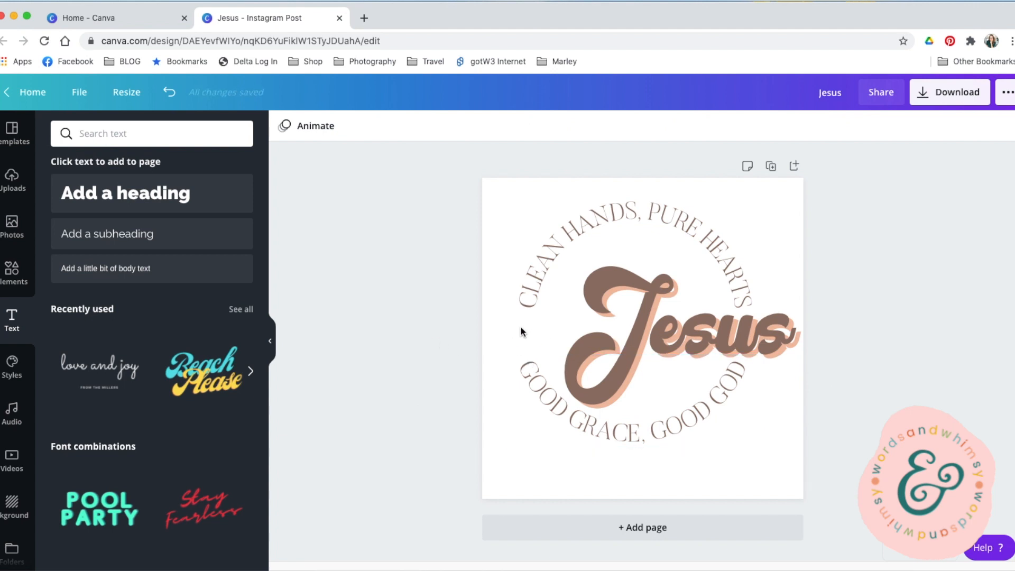
Search the elements library for "HAND DRAWN STAR" and browse the star graphics
{"action": "left_click", "coordinate": [13, 271]}
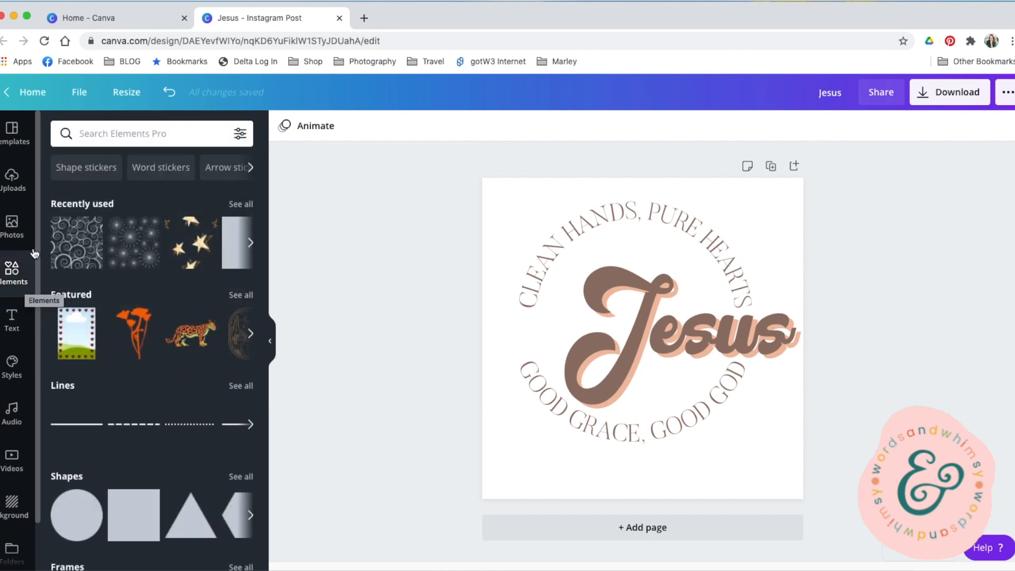
{"action": "left_click", "coordinate": [128, 133]}
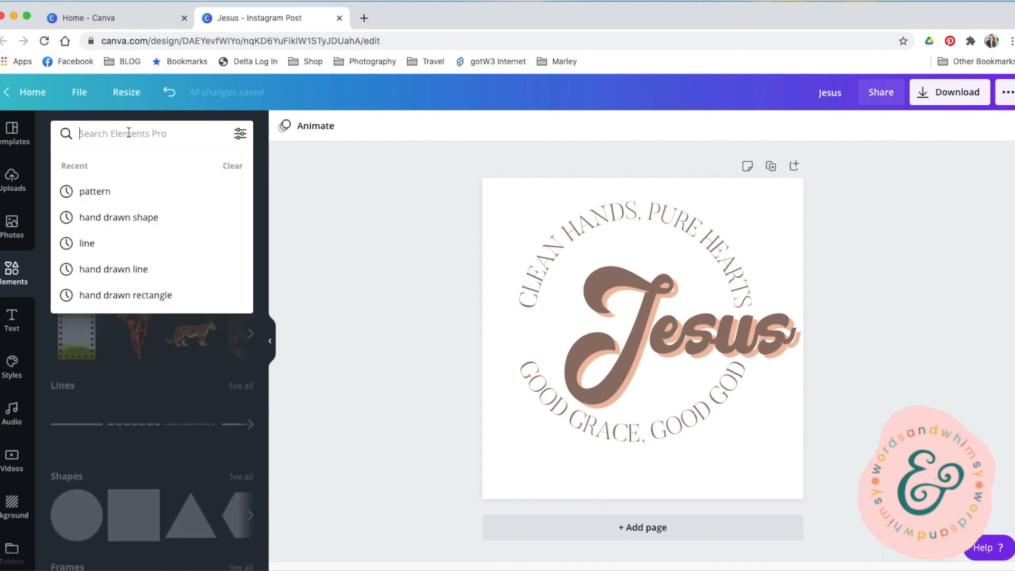
{"action": "type", "text": "HAND DRAW"}
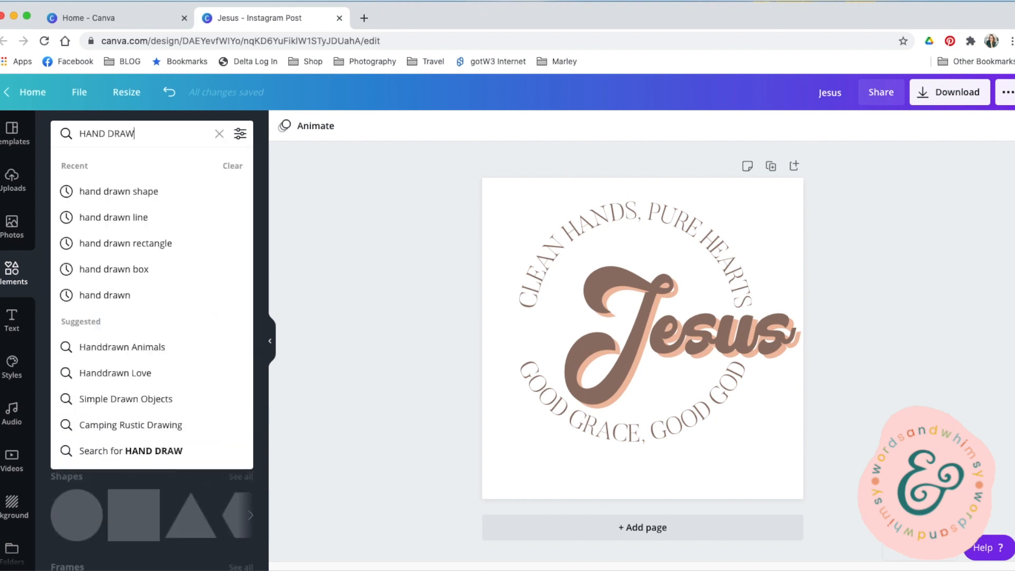
{"action": "type", "text": "N SAT"}
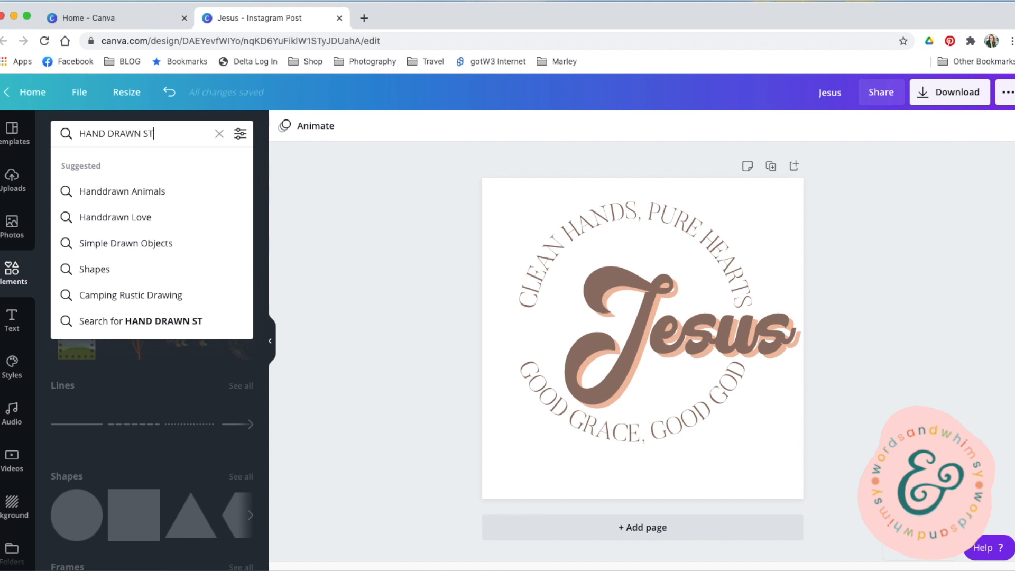
{"action": "type", "text": "AR"}
{"action": "key", "text": "Return"}
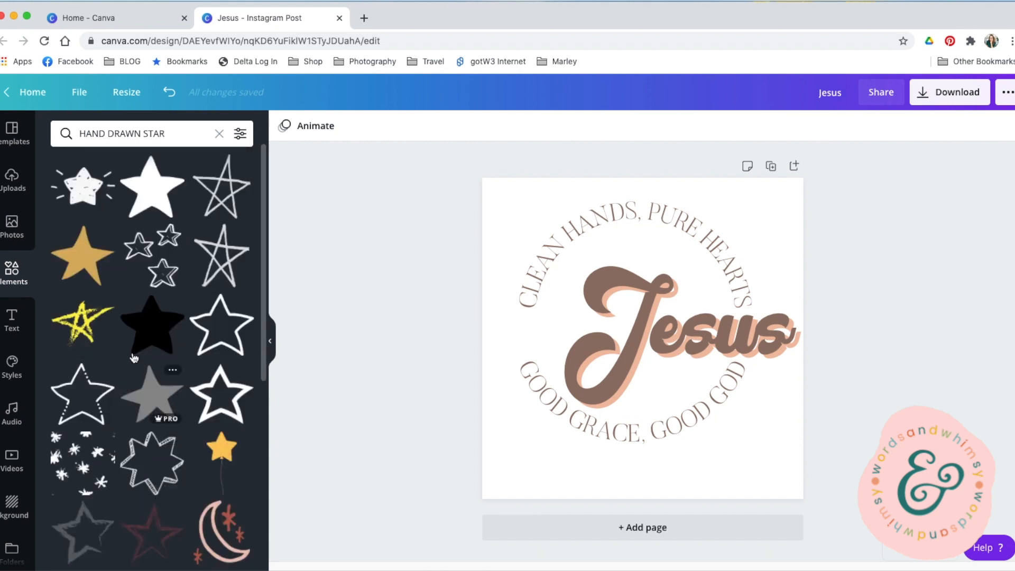
{"action": "scroll", "coordinate": [156, 380], "scroll_direction": "down", "scroll_amount": 5}
{"action": "scroll", "coordinate": [147, 392], "scroll_direction": "down", "scroll_amount": 1}
{"action": "scroll", "coordinate": [143, 318], "scroll_direction": "up", "scroll_amount": 4}
Search the elements library for "BOHO STAR" and browse the graphics
{"action": "double_click", "coordinate": [127, 137]}
{"action": "key", "text": "ctrl+a"}
{"action": "type", "text": "BOHO STAR"}
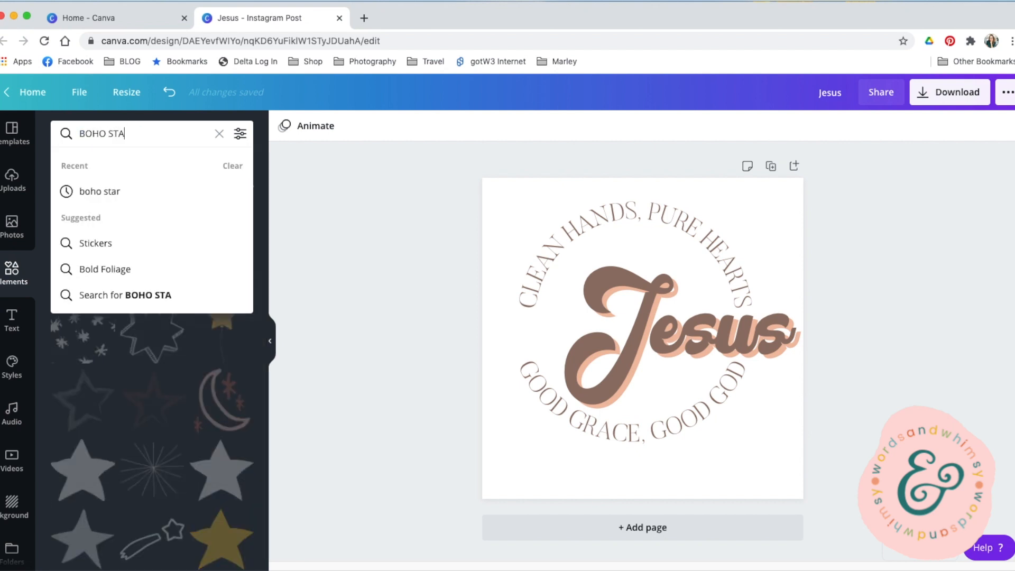
{"action": "key", "text": "Return"}
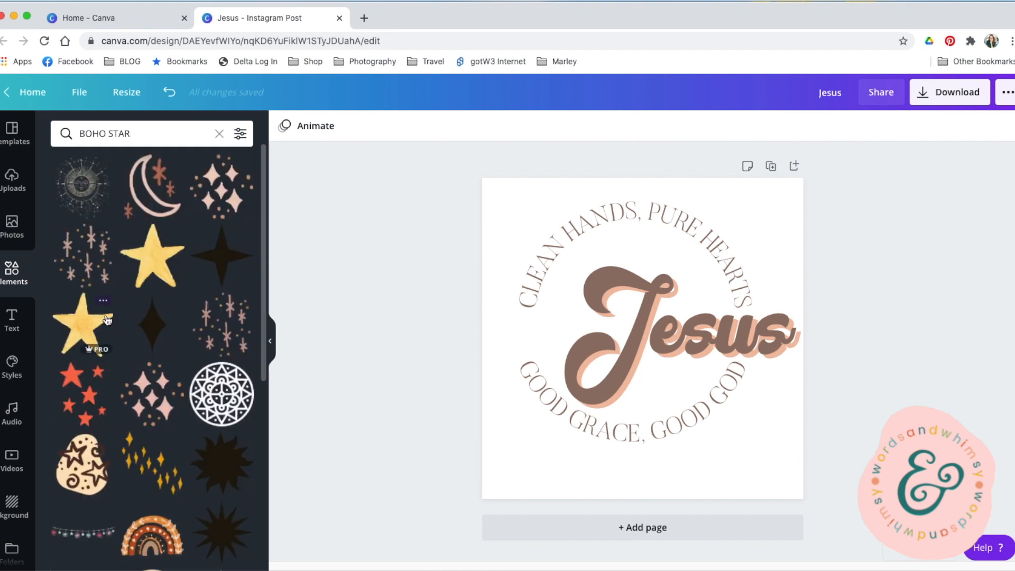
{"action": "scroll", "coordinate": [133, 341], "scroll_direction": "down", "scroll_amount": 4}
Add the free yellow graphic of three four-pointed sparkles from a "STAR" element search and flip it horizontally
{"action": "scroll", "coordinate": [133, 341], "scroll_direction": "down", "scroll_amount": 5}
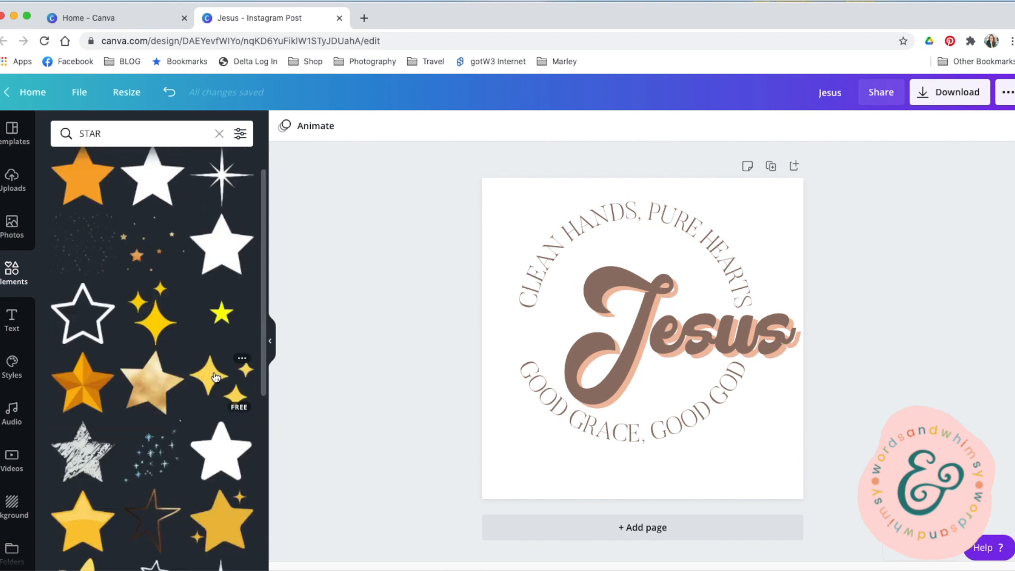
{"action": "left_click", "coordinate": [214, 377]}
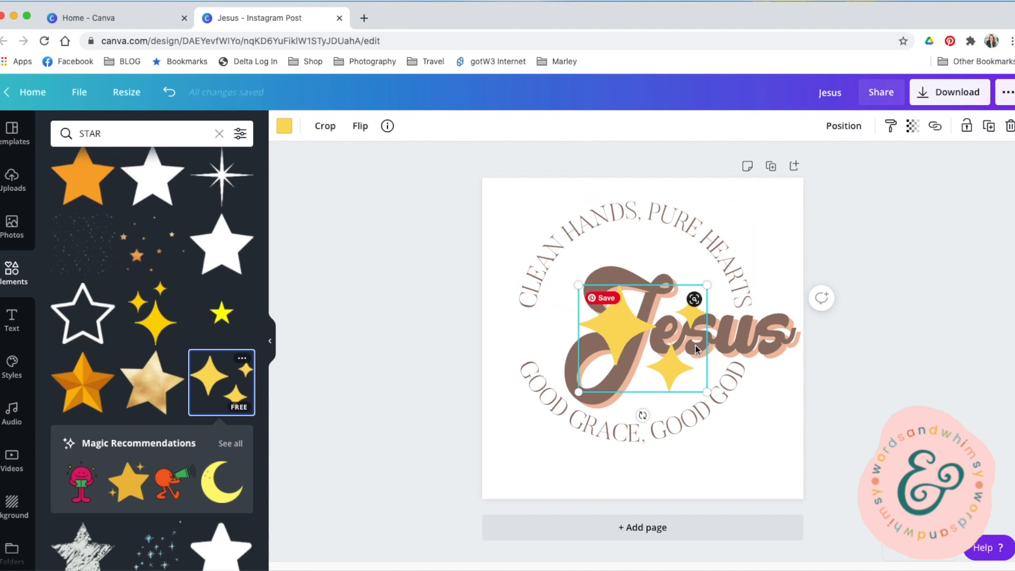
{"action": "left_click", "coordinate": [359, 126]}
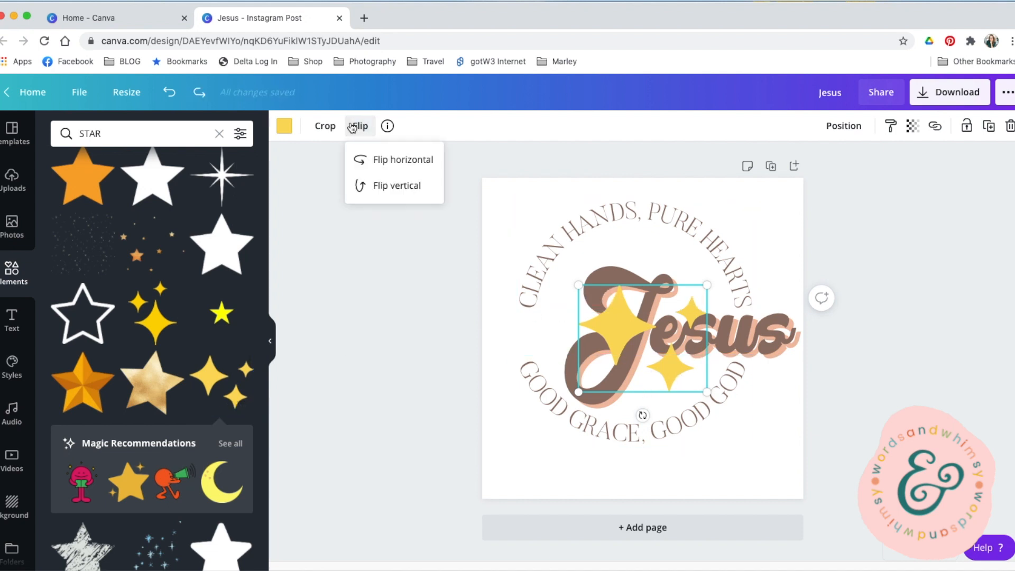
{"action": "left_click", "coordinate": [397, 185]}
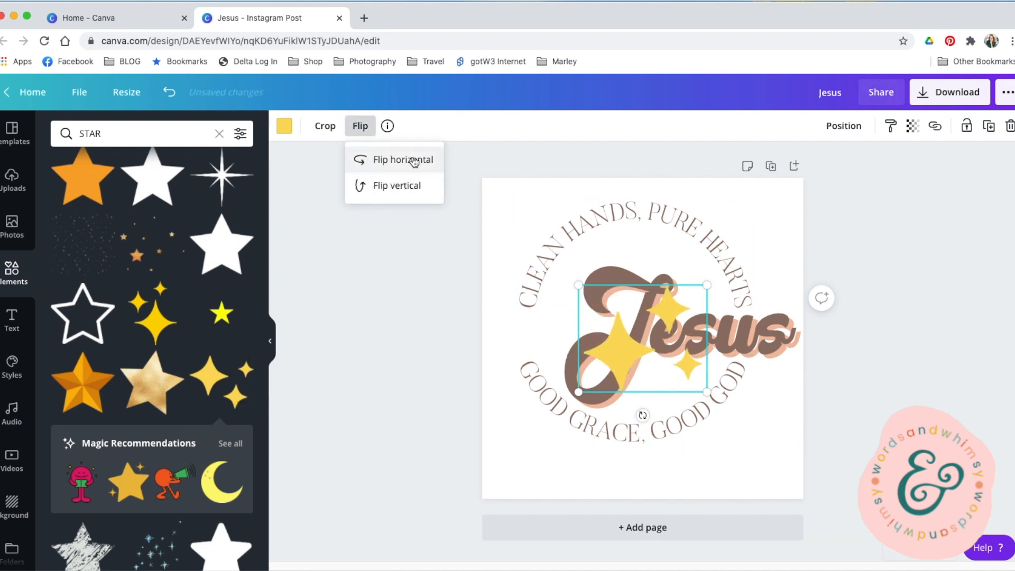
{"action": "left_click", "coordinate": [410, 159]}
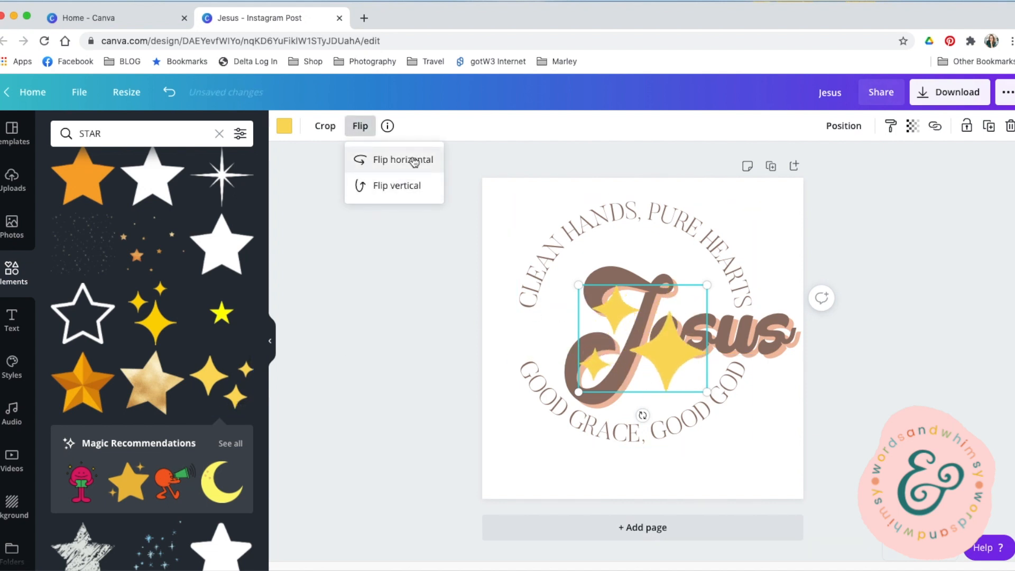
{"action": "left_click", "coordinate": [399, 188]}
Shrink the sparkles into the gap between the curved headings beside the "J" of "Jesus" and recolor them peach #f1bea6
{"action": "left_click_drag", "start_coordinate": [707, 285], "coordinate": [542, 339]}
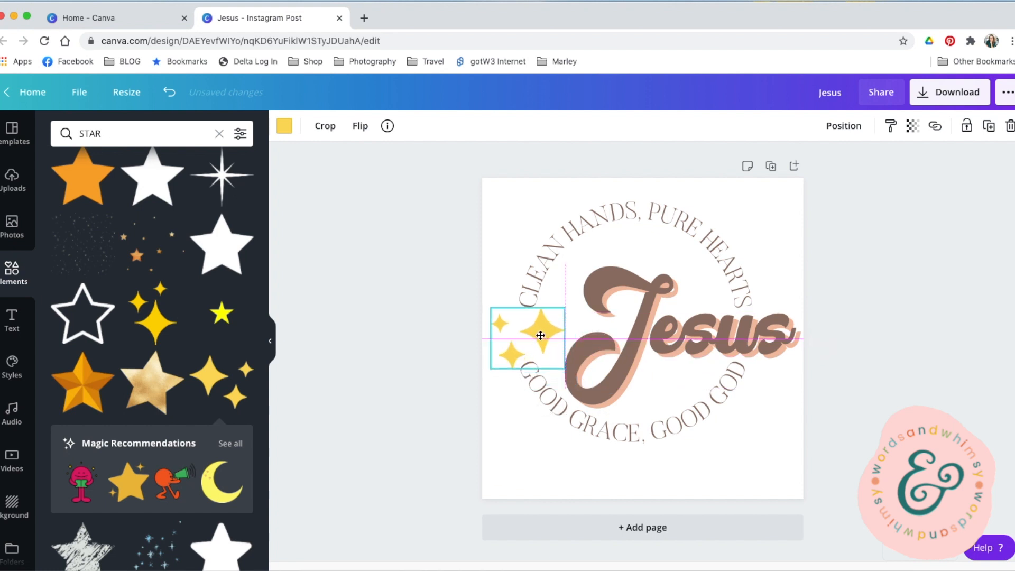
{"action": "left_click_drag", "start_coordinate": [542, 335], "coordinate": [542, 335]}
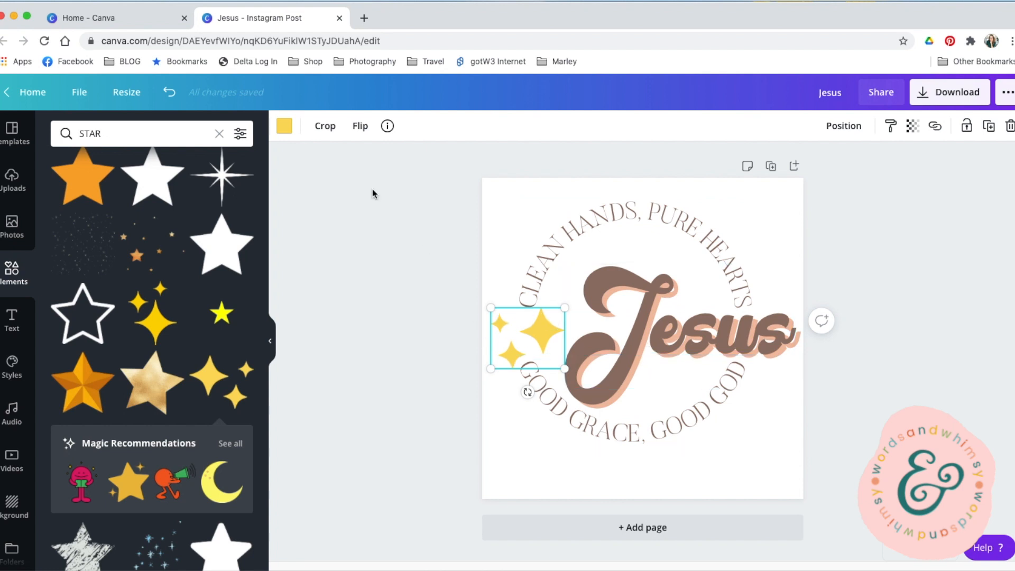
{"action": "left_click", "coordinate": [285, 136]}
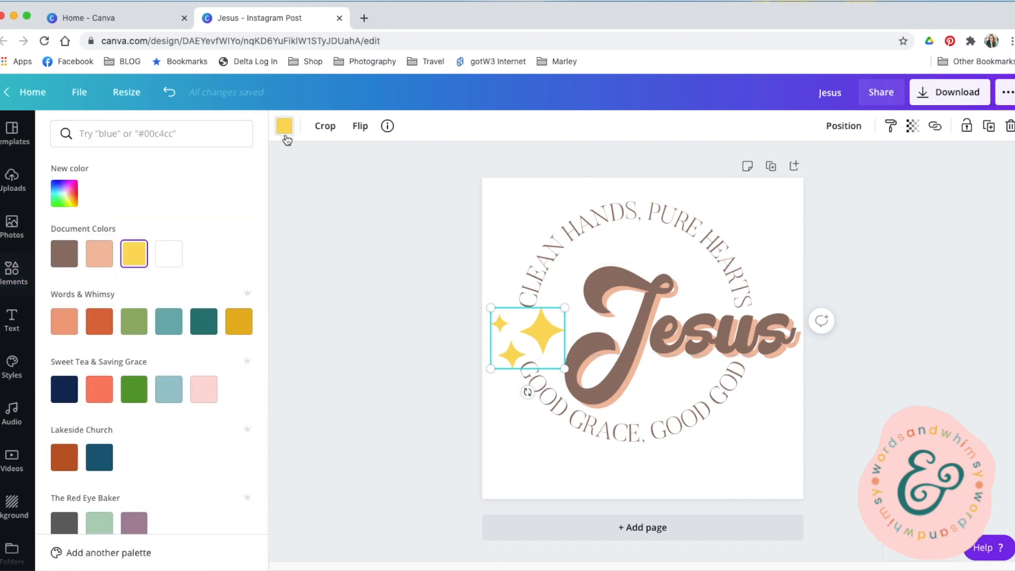
{"action": "left_click", "coordinate": [99, 258]}
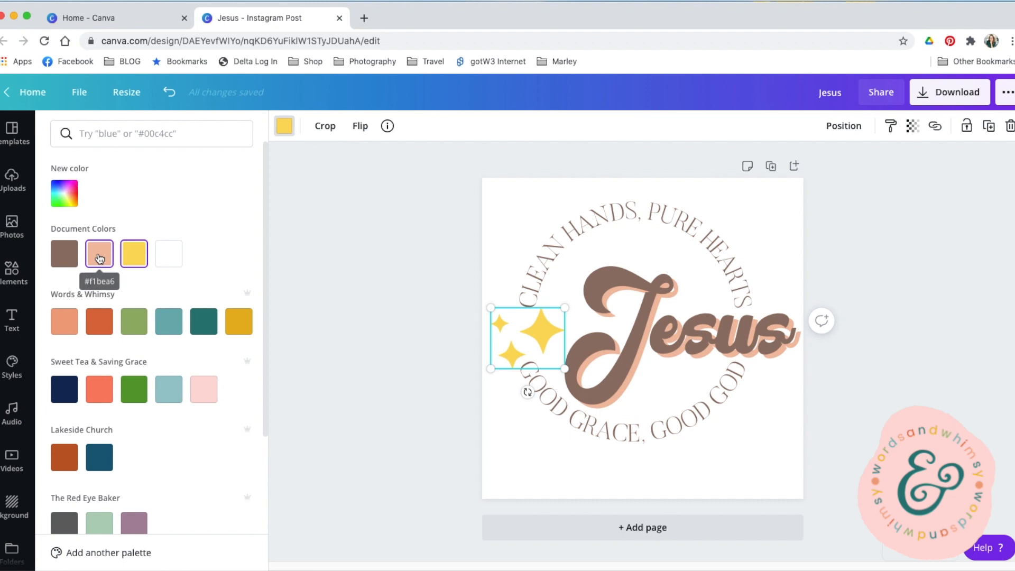
{"action": "left_click", "coordinate": [401, 265]}
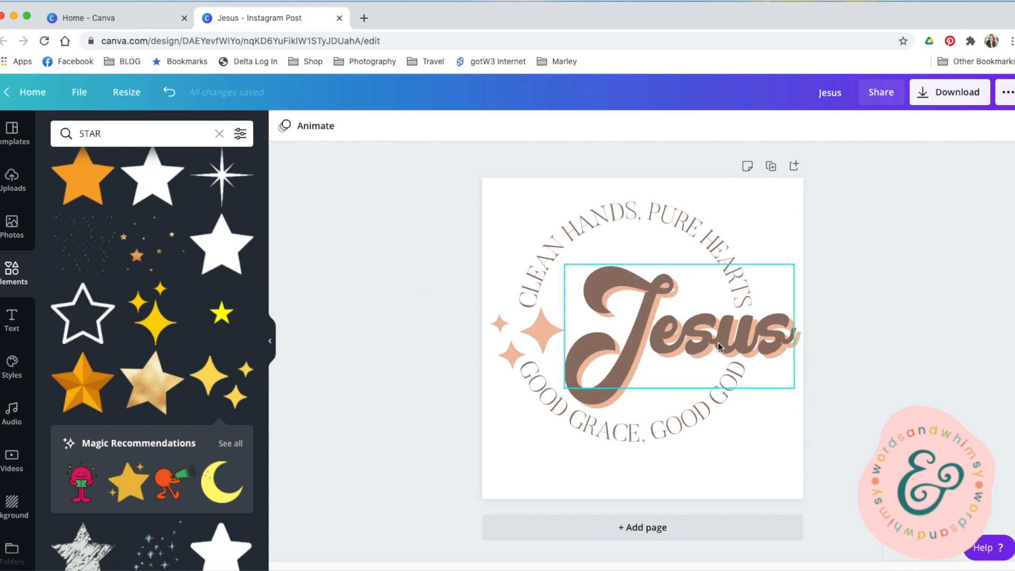
Ungroup the layered "Jesus" lettering, and group it with both curved headings and the sparkles as one object
{"action": "left_click", "coordinate": [681, 336]}
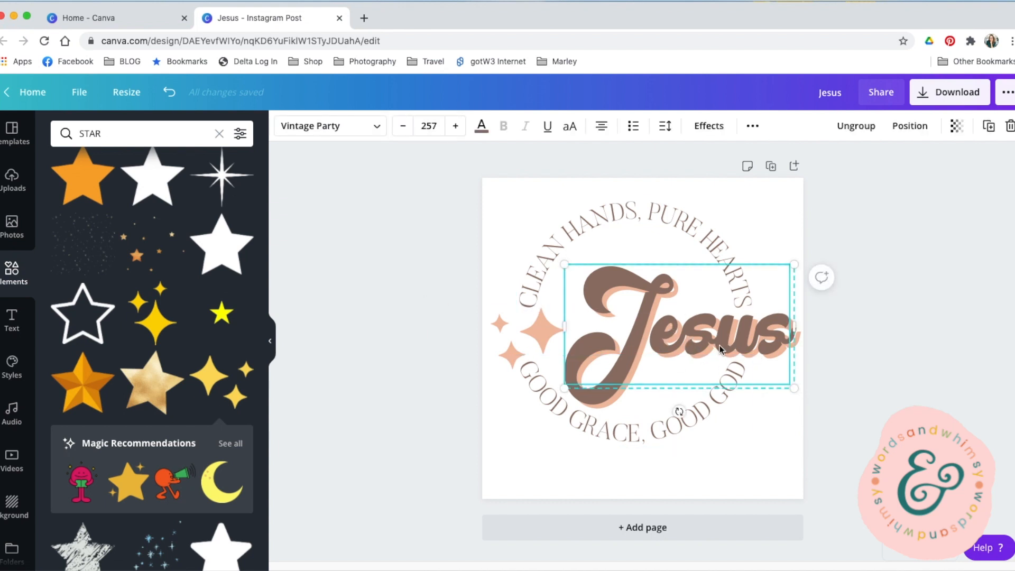
{"action": "left_click", "coordinate": [861, 127]}
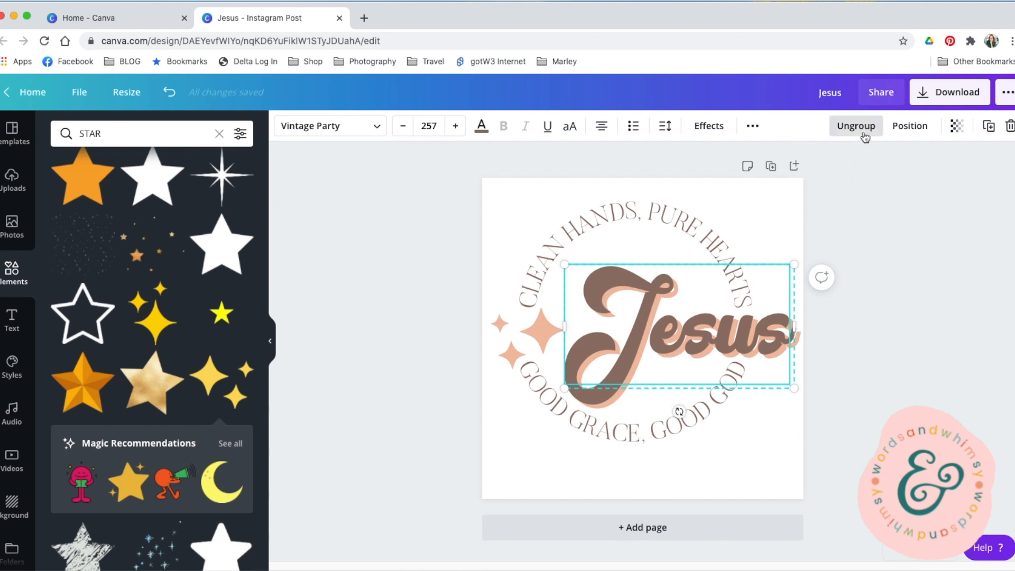
{"action": "left_click", "coordinate": [854, 307]}
{"action": "left_click_drag", "start_coordinate": [418, 188], "coordinate": [860, 479]}
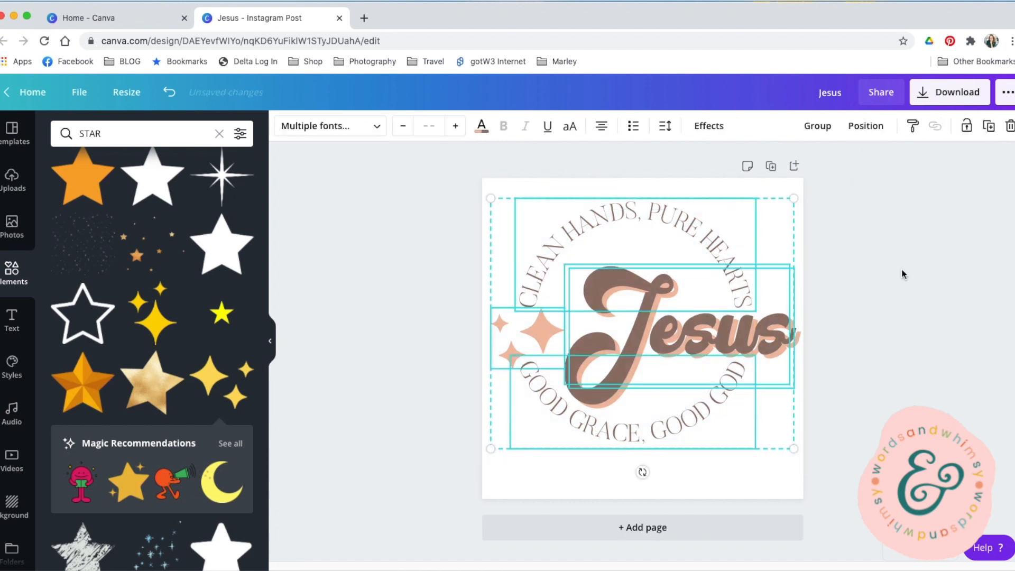
{"action": "left_click", "coordinate": [828, 128]}
Scale the grouped design to nearly the full page width and center it on the page
{"action": "left_click_drag", "start_coordinate": [724, 411], "coordinate": [625, 396]}
{"action": "left_click_drag", "start_coordinate": [587, 285], "coordinate": [632, 379]}
{"action": "left_click_drag", "start_coordinate": [718, 294], "coordinate": [794, 230]}
{"action": "left_click_drag", "start_coordinate": [513, 464], "coordinate": [481, 483]}
{"action": "left_click", "coordinate": [440, 400]}
{"action": "left_click_drag", "start_coordinate": [680, 387], "coordinate": [680, 361]}
{"action": "left_click", "coordinate": [409, 350]}
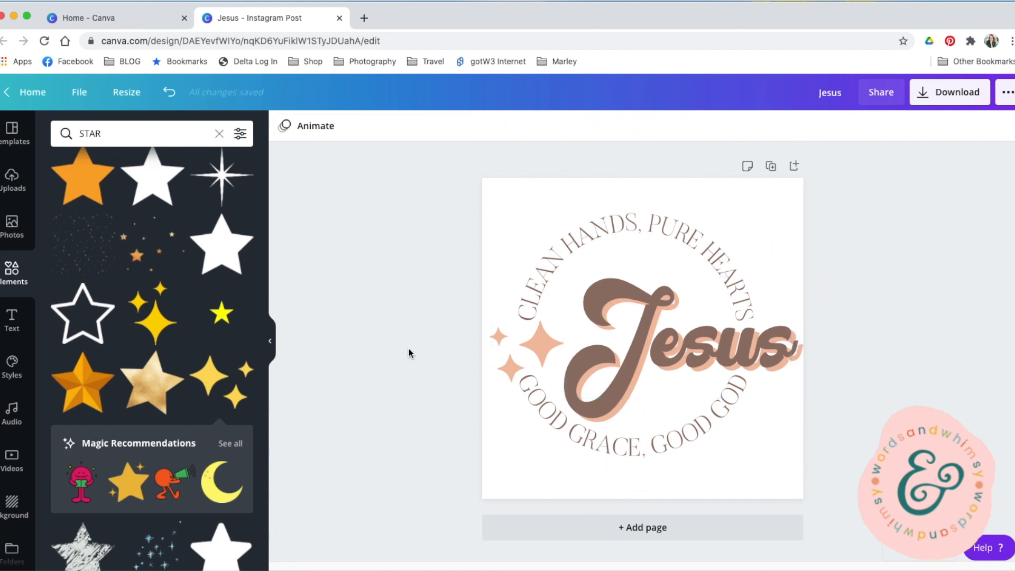
Open Heat Transfer Warehouse's Supacolor Wearables Screen Print Transfer page in a new browser tab and choose the 8.3" x 11.7" sheet size
{"action": "left_click", "coordinate": [364, 18]}
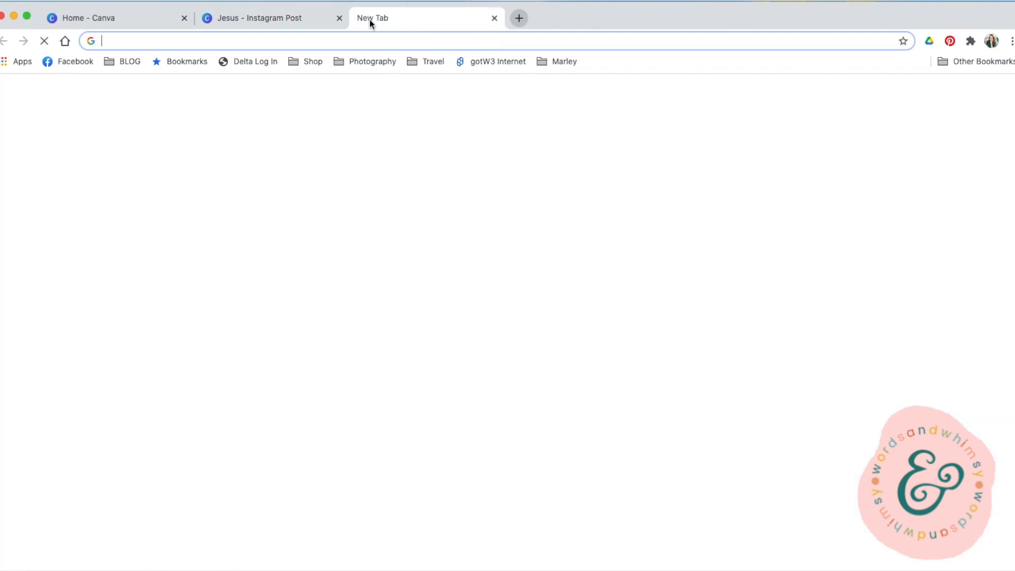
{"action": "type", "text": "HEAT"}
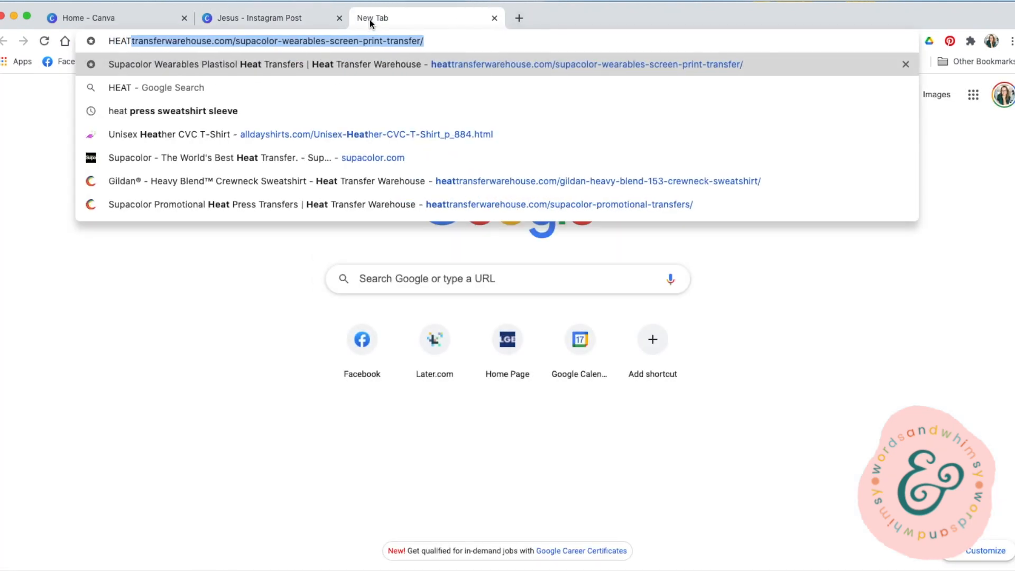
{"action": "key", "text": "Return"}
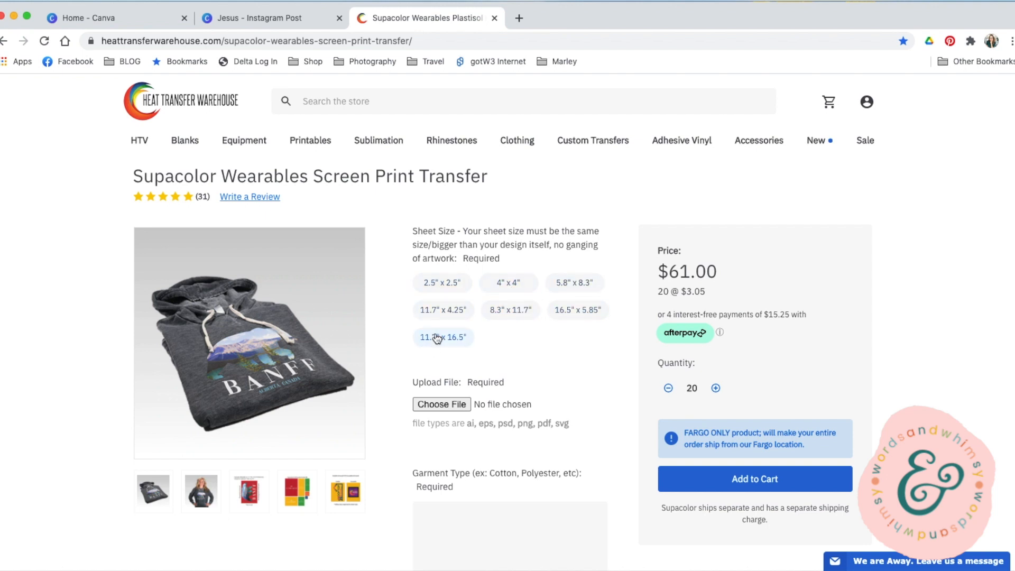
{"action": "left_click", "coordinate": [292, 17]}
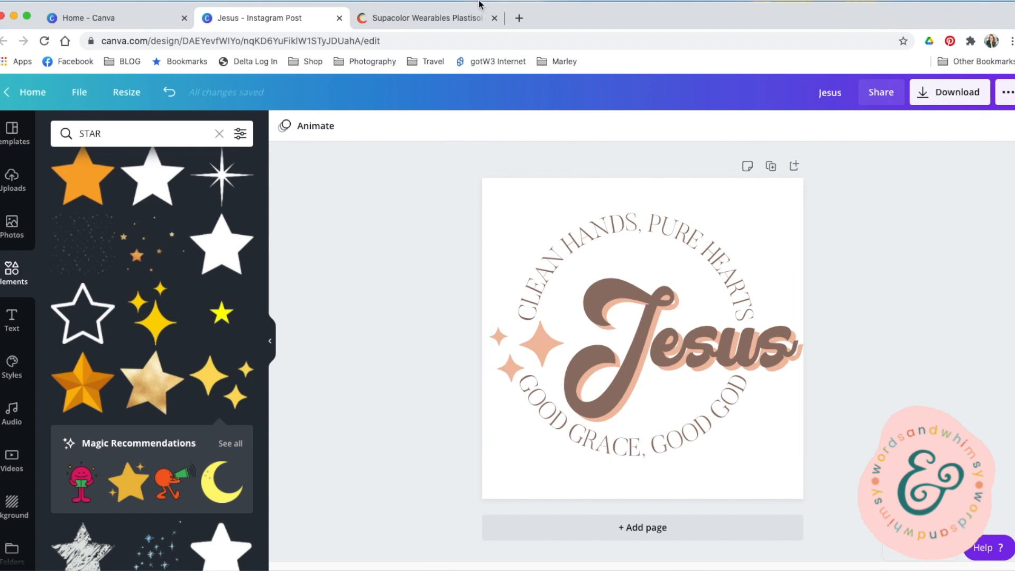
{"action": "left_click", "coordinate": [420, 18]}
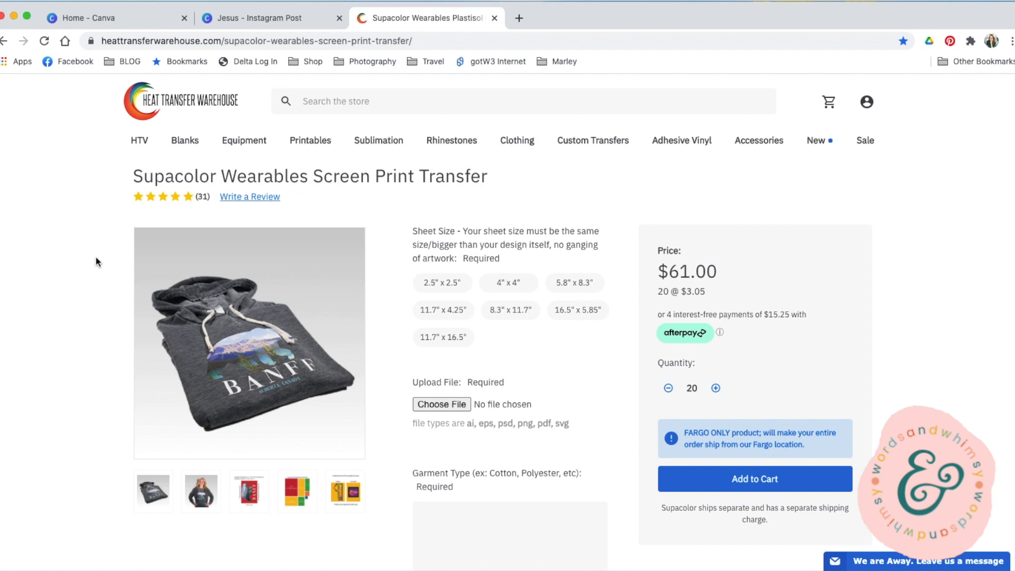
{"action": "left_click", "coordinate": [516, 317]}
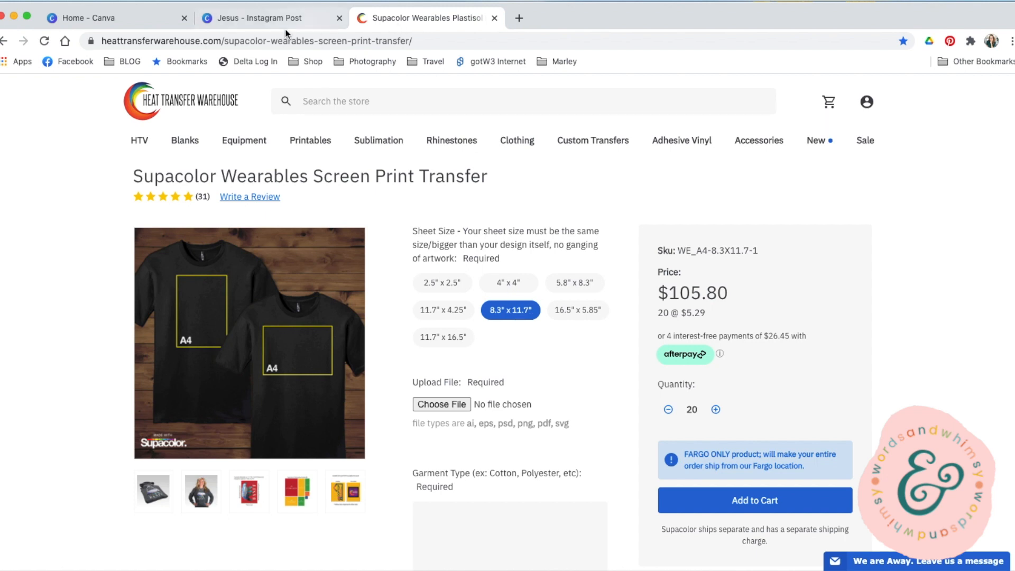
Switch back to the Canva design and resize it to a custom size of 8.3 x 11.7 in
{"action": "left_click", "coordinate": [268, 21]}
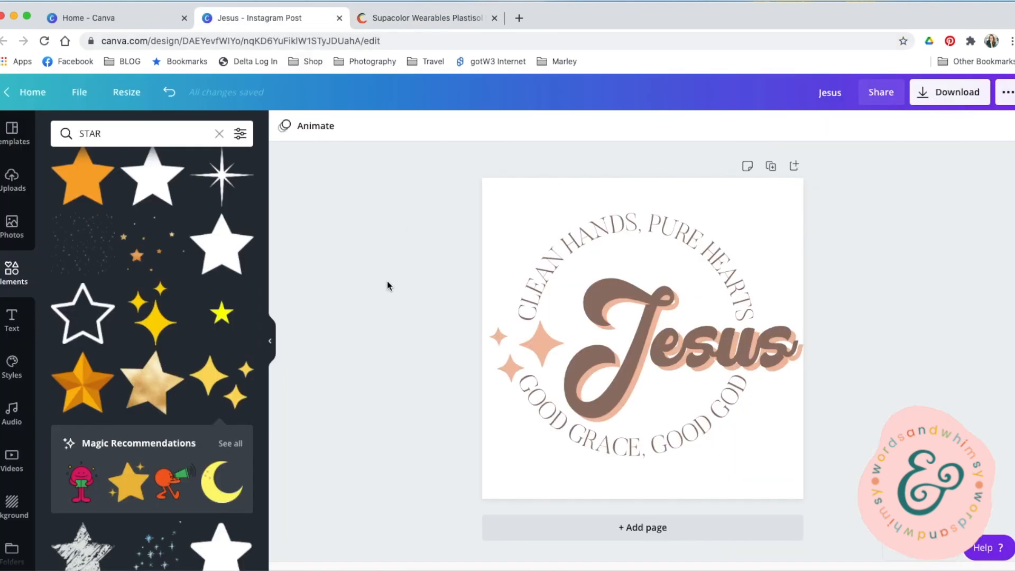
{"action": "left_click", "coordinate": [125, 93]}
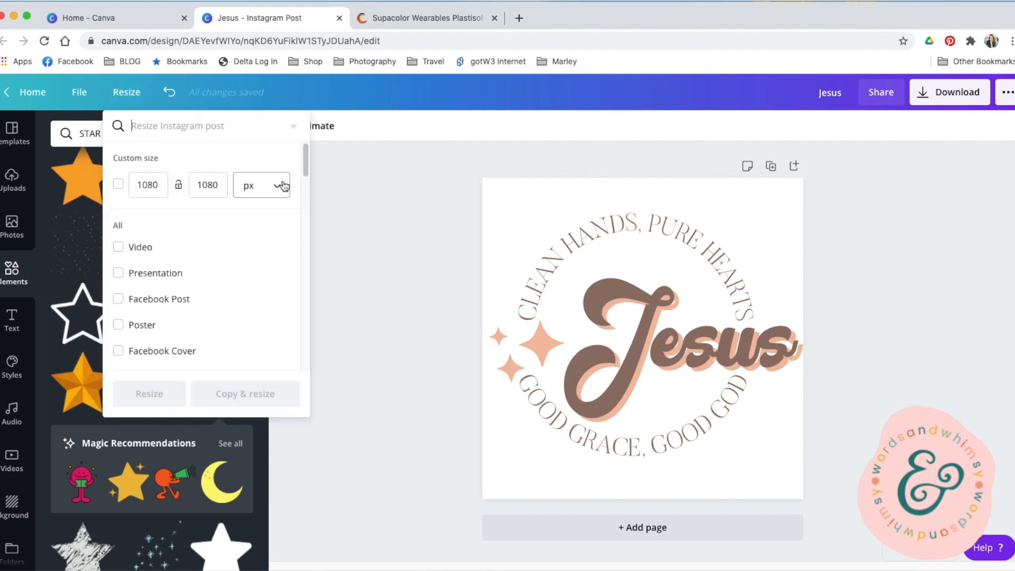
{"action": "left_click", "coordinate": [255, 187]}
{"action": "left_click", "coordinate": [257, 214]}
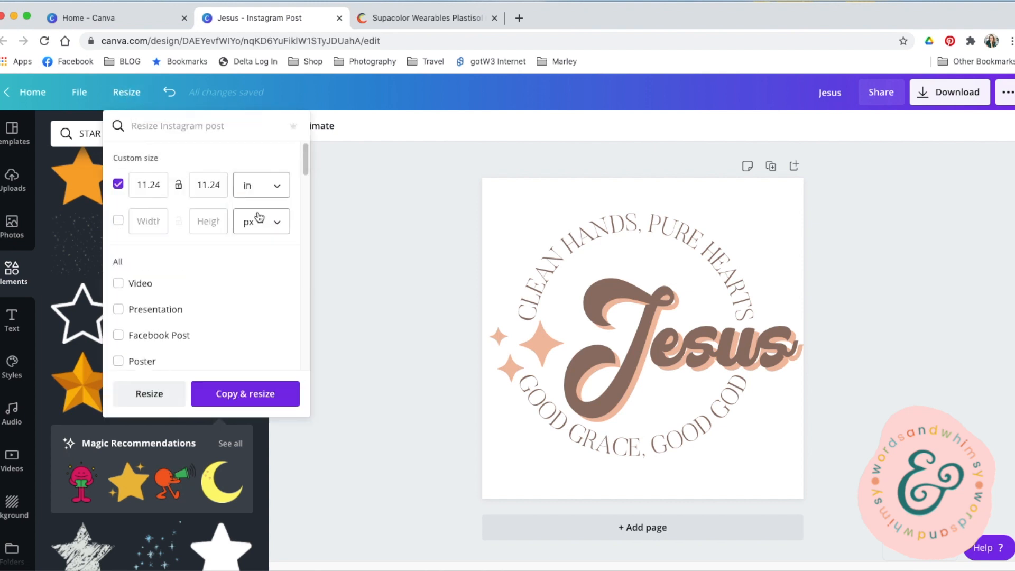
{"action": "left_click", "coordinate": [141, 183]}
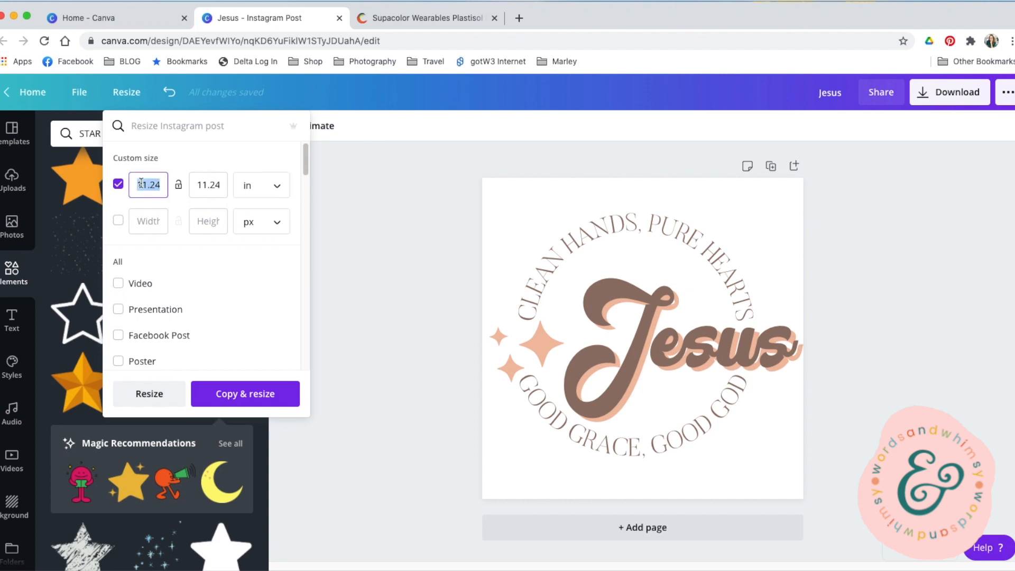
{"action": "type", "text": "8.3"}
{"action": "key", "text": "Tab"}
{"action": "type", "text": "11.7"}
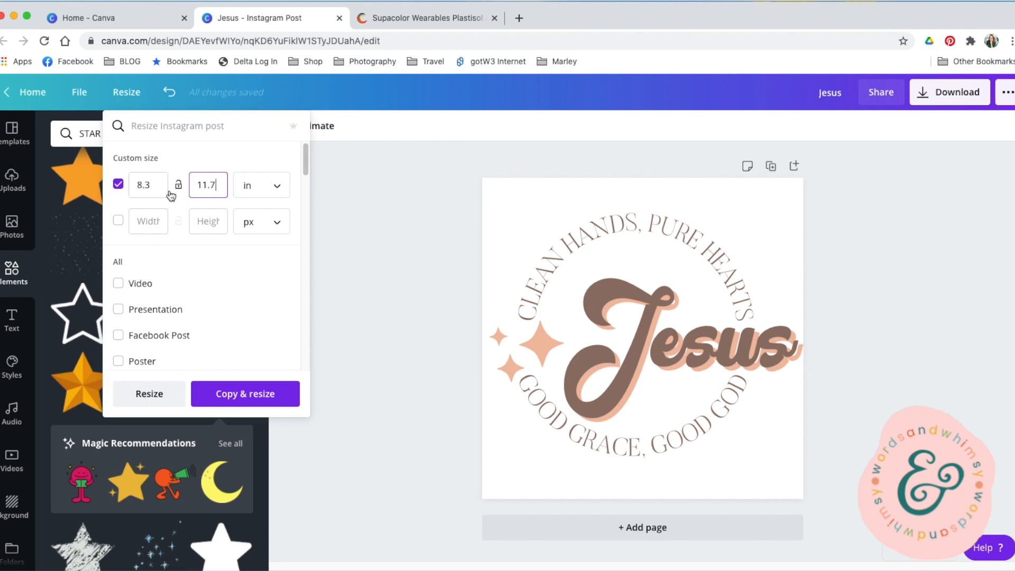
{"action": "left_click", "coordinate": [148, 396]}
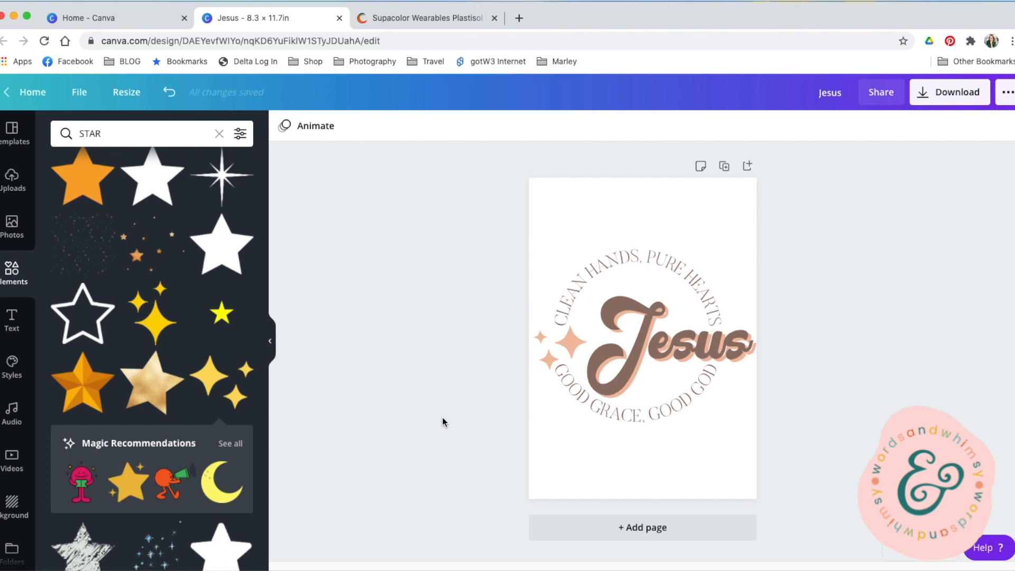
Resize the design to a landscape custom size of 11.7 x 8.3 in
{"action": "left_click", "coordinate": [118, 93]}
{"action": "left_click", "coordinate": [261, 189]}
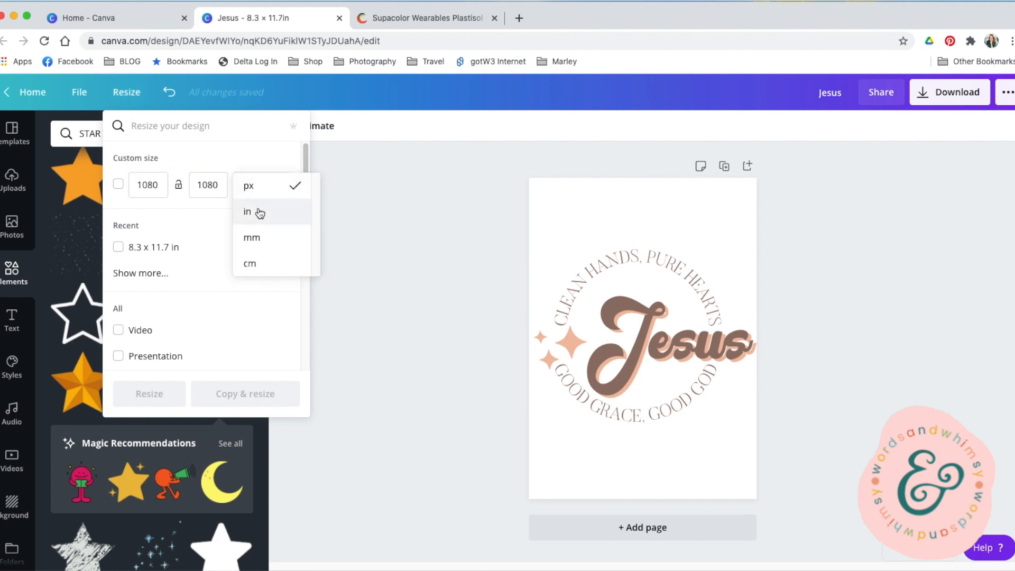
{"action": "left_click", "coordinate": [260, 212]}
{"action": "double_click", "coordinate": [146, 186]}
{"action": "type", "text": "11.7"}
{"action": "key", "text": "Tab"}
{"action": "type", "text": "8.3"}
{"action": "left_click", "coordinate": [150, 395]}
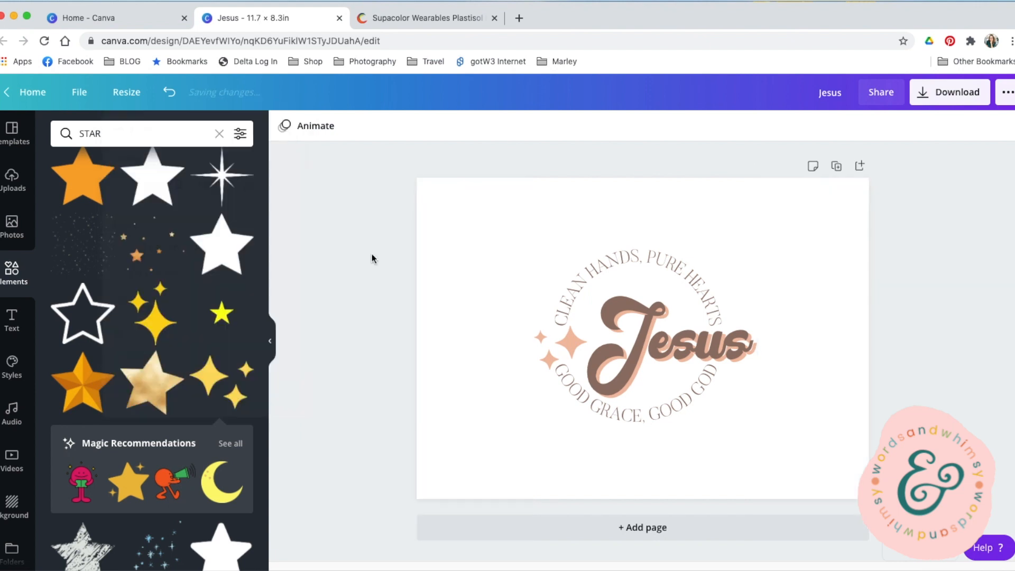
Enlarge the grouped lettering, headings and sparkles to fill roughly the full height of the landscape page
{"action": "left_click", "coordinate": [538, 260]}
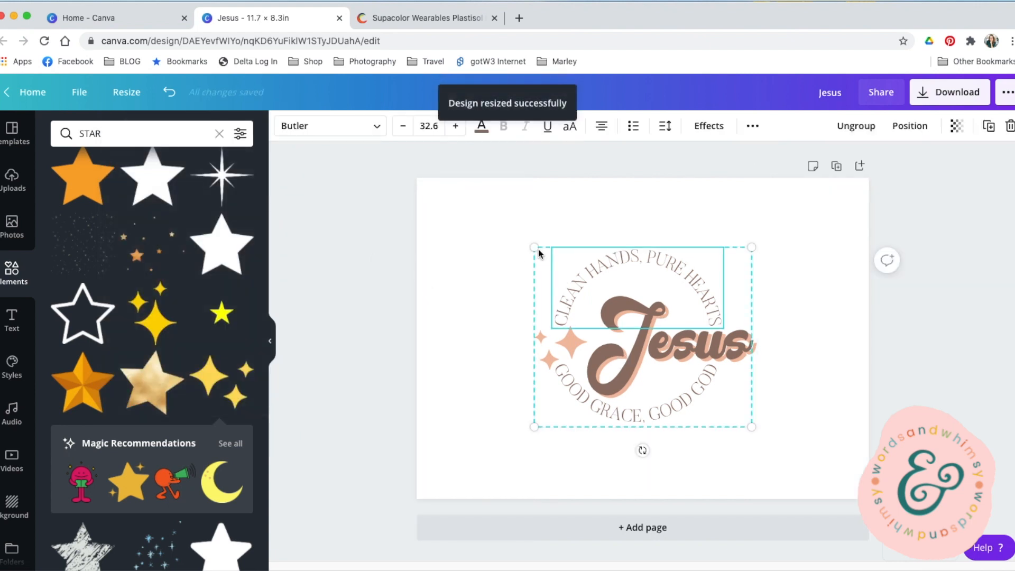
{"action": "left_click_drag", "start_coordinate": [535, 246], "coordinate": [435, 202]}
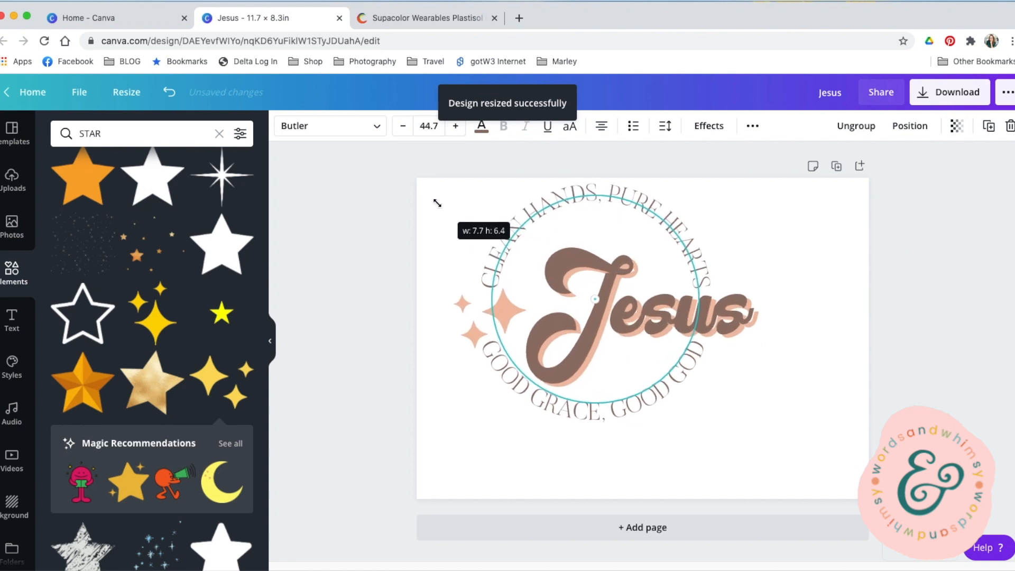
{"action": "left_click_drag", "start_coordinate": [753, 429], "coordinate": [846, 494]}
{"action": "left_click", "coordinate": [342, 344]}
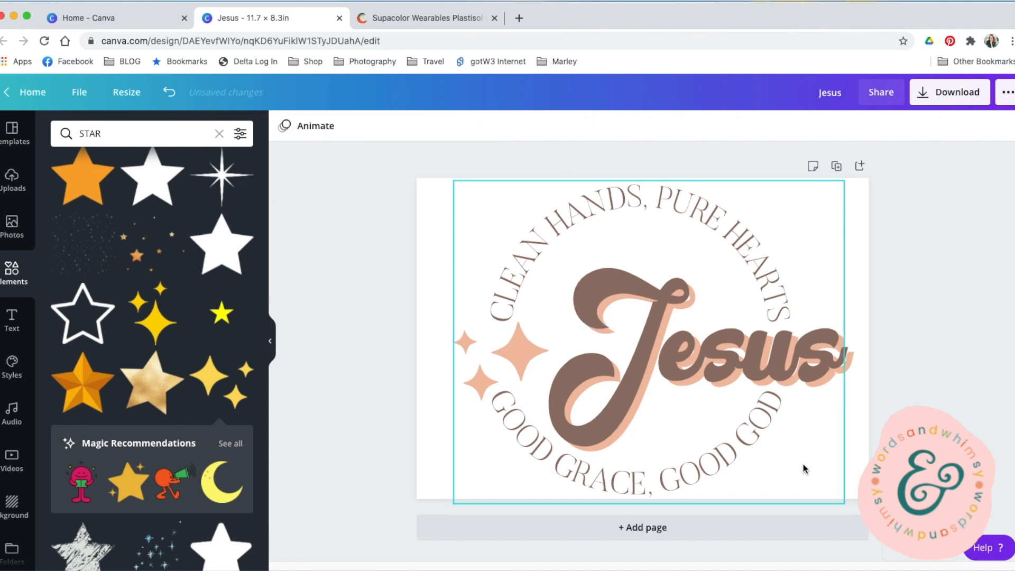
Switch to the Supacolor transfer page and check the chosen sheet size and the required Size of Design field
{"action": "left_click", "coordinate": [426, 21]}
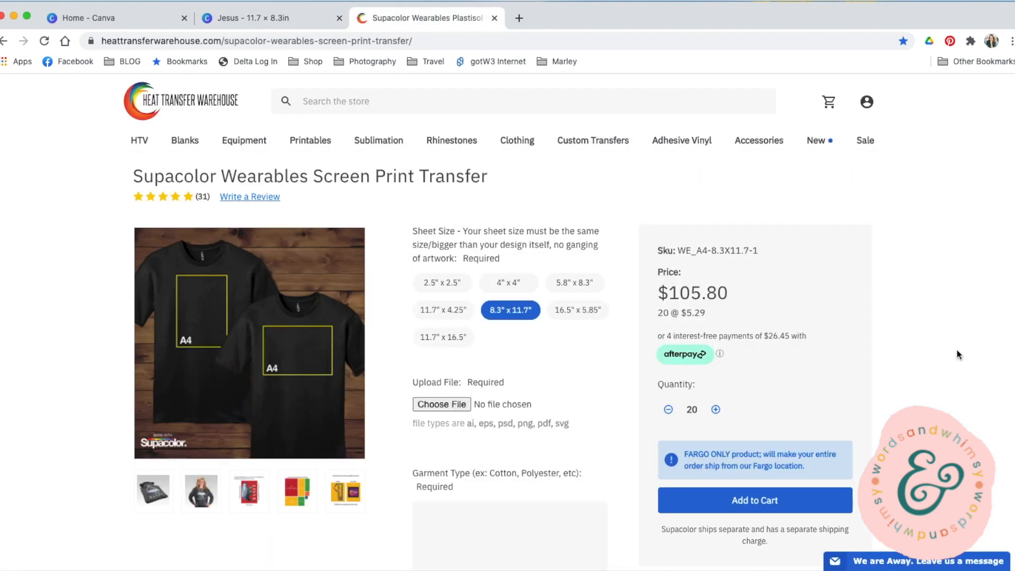
{"action": "scroll", "coordinate": [959, 355], "scroll_direction": "down", "scroll_amount": 2}
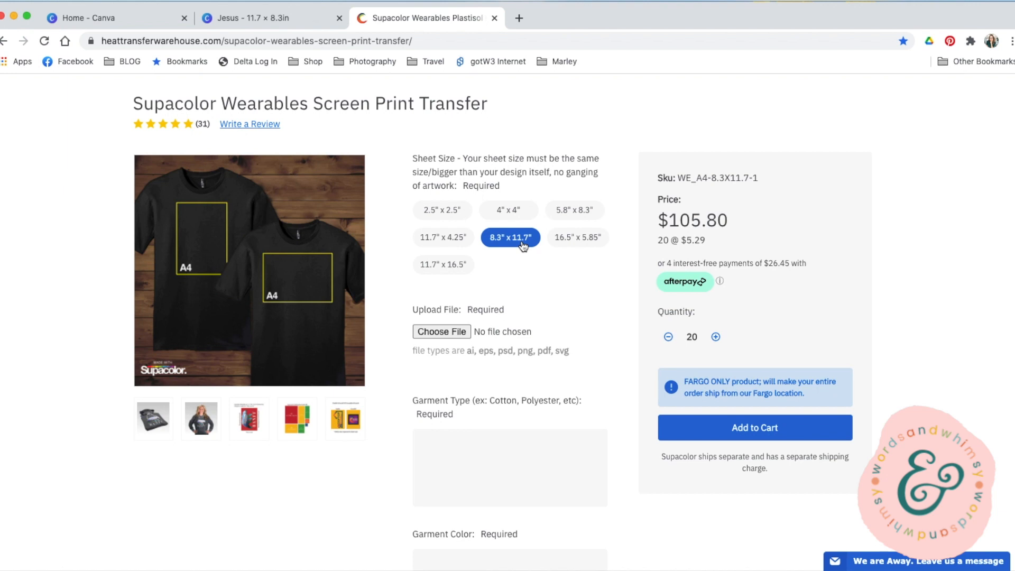
{"action": "scroll", "coordinate": [535, 259], "scroll_direction": "down", "scroll_amount": 10}
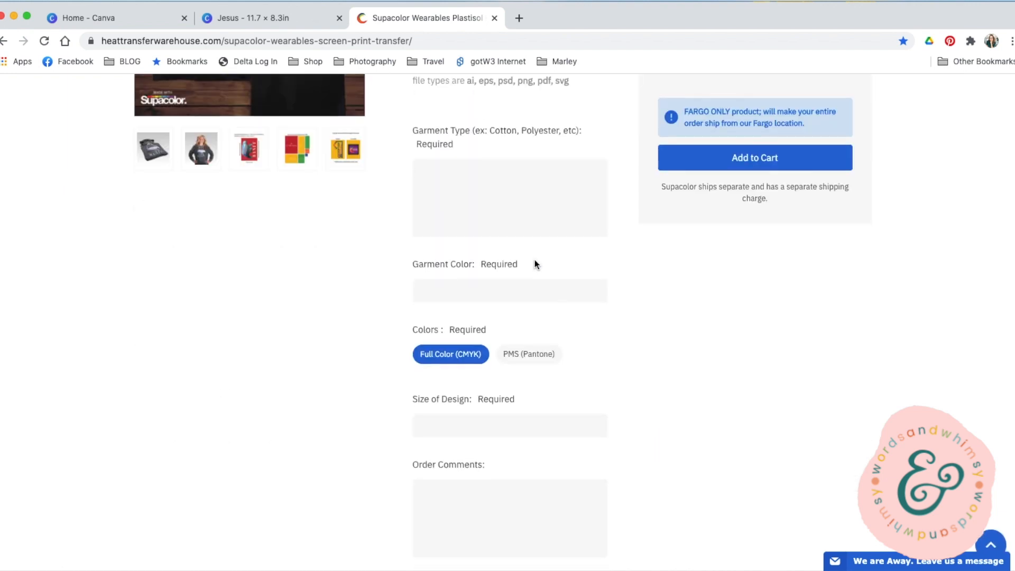
{"action": "left_click_drag", "start_coordinate": [404, 325], "coordinate": [525, 330]}
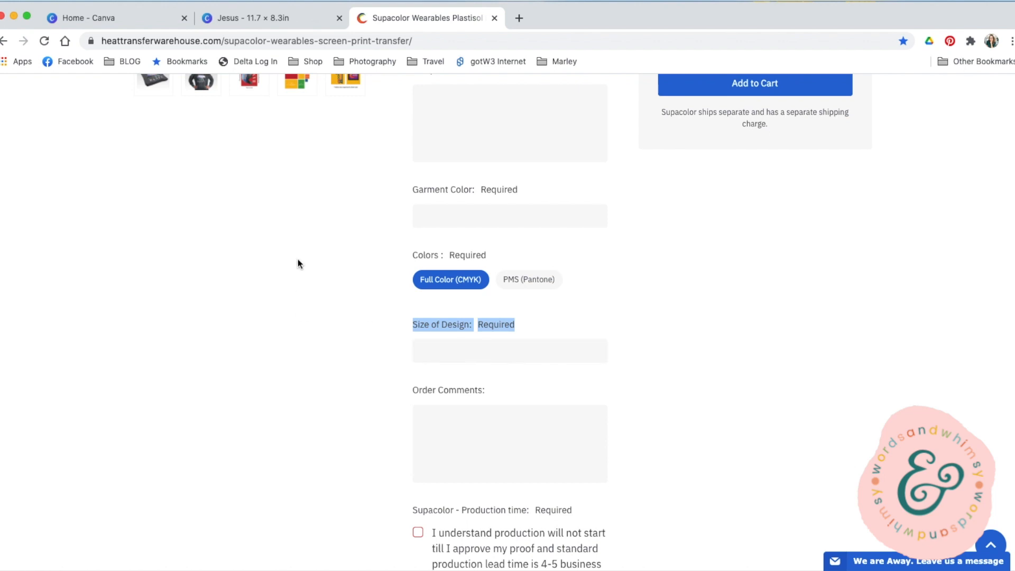
Return to the Canva design and scale the grouped artwork down slightly to about 9.9 x 8.2 in so it fits within the page height
{"action": "left_click", "coordinate": [262, 23]}
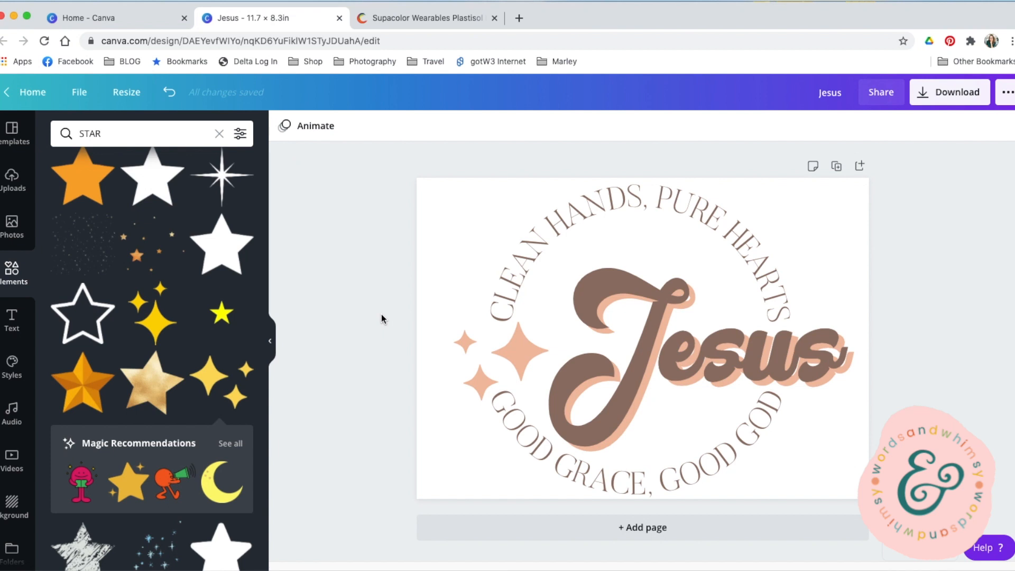
{"action": "left_click", "coordinate": [560, 312]}
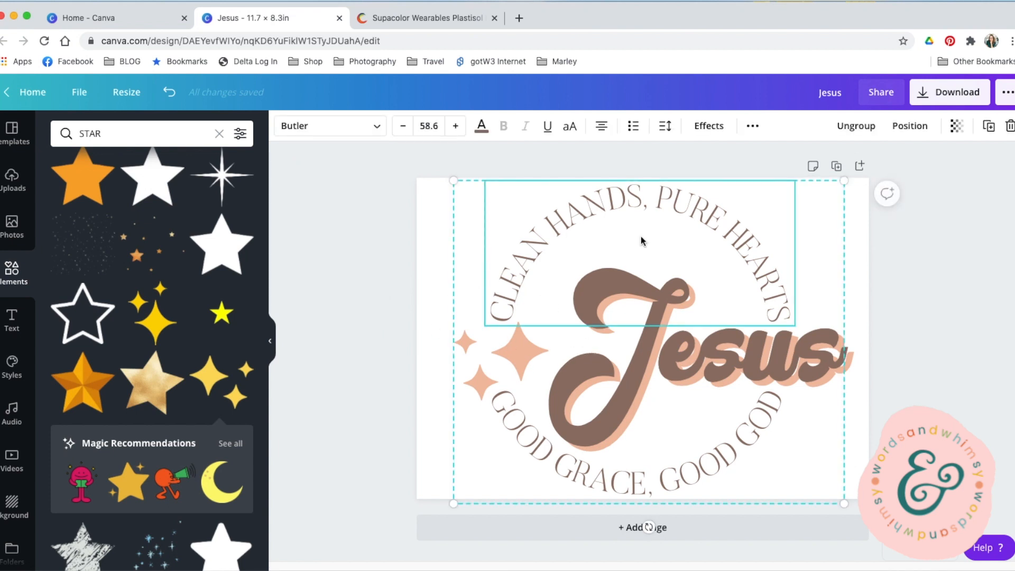
{"action": "left_click", "coordinate": [421, 310]}
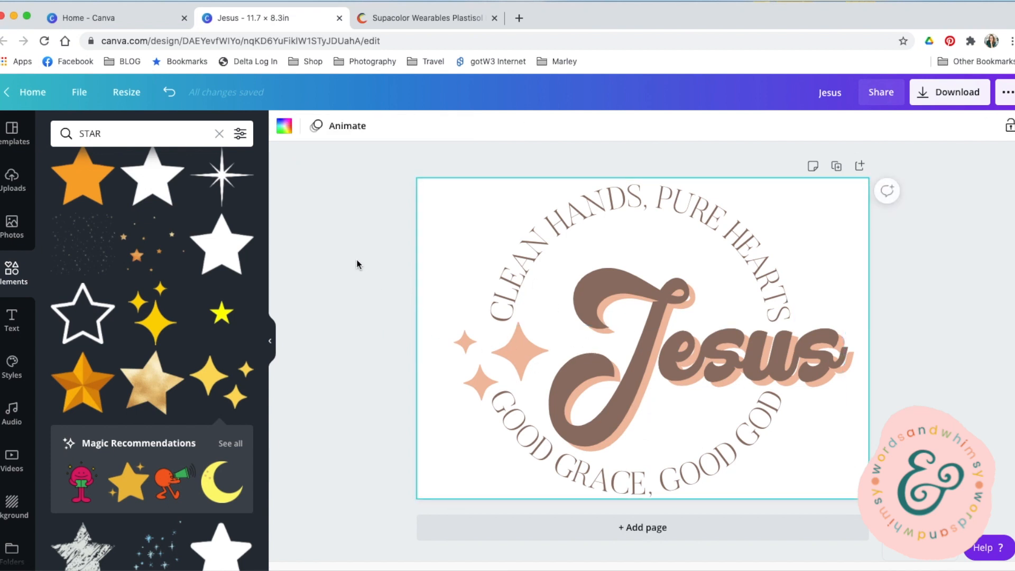
{"action": "left_click", "coordinate": [120, 101]}
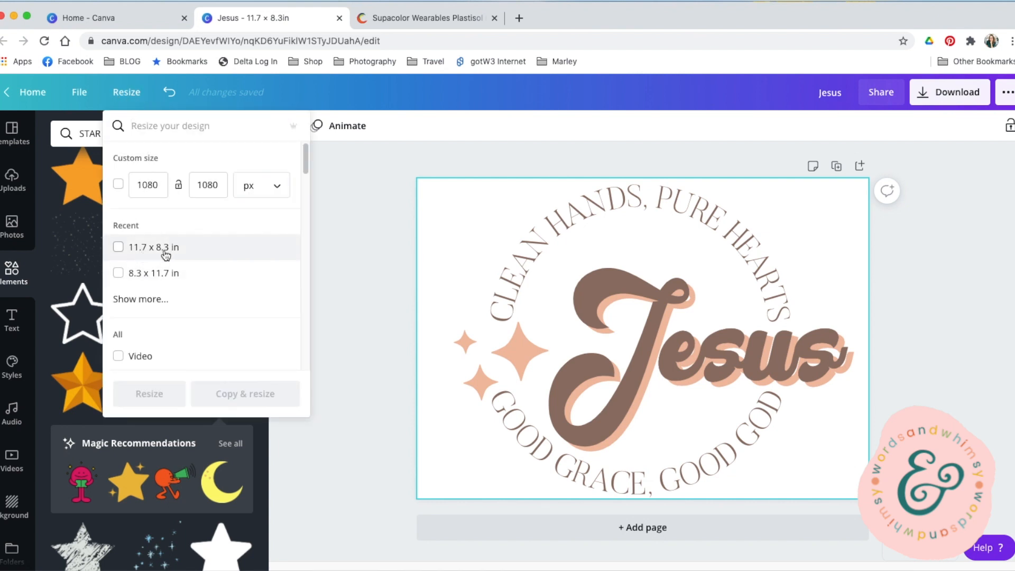
{"action": "left_click", "coordinate": [372, 272]}
{"action": "left_click", "coordinate": [509, 275]}
{"action": "left_click", "coordinate": [464, 190]}
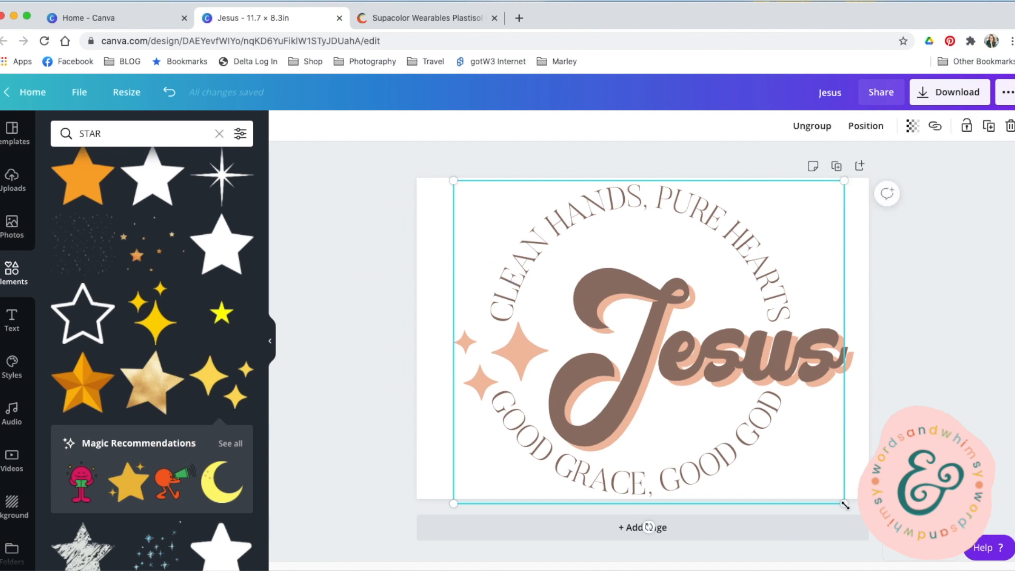
{"action": "mouse_move", "coordinate": [845, 505]}
{"action": "left_mouse_down"}
{"action": "mouse_move", "coordinate": [777, 449]}
{"action": "mouse_move", "coordinate": [835, 503]}
{"action": "left_mouse_up"}
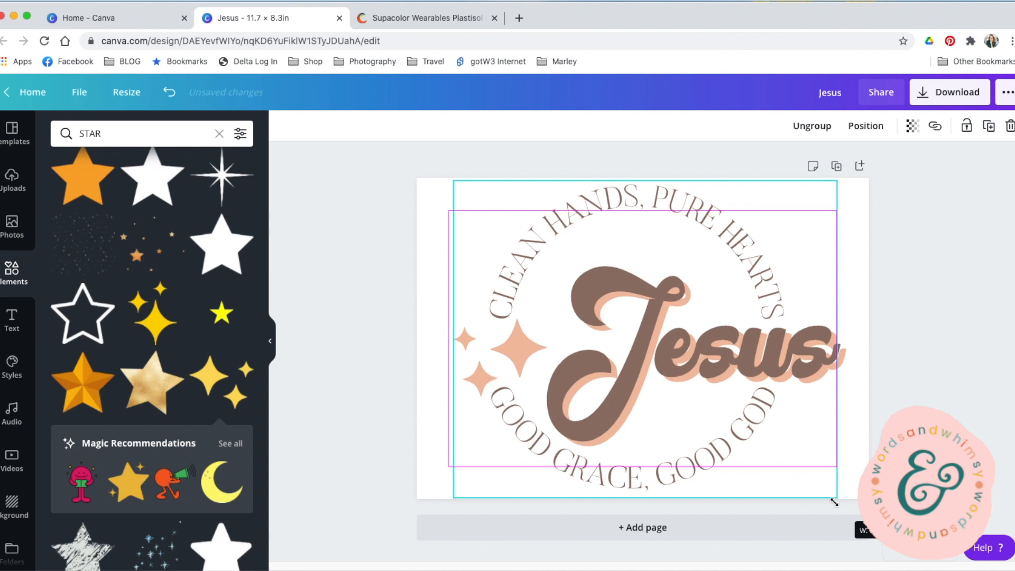
{"action": "left_click_drag", "start_coordinate": [835, 502], "coordinate": [835, 502]}
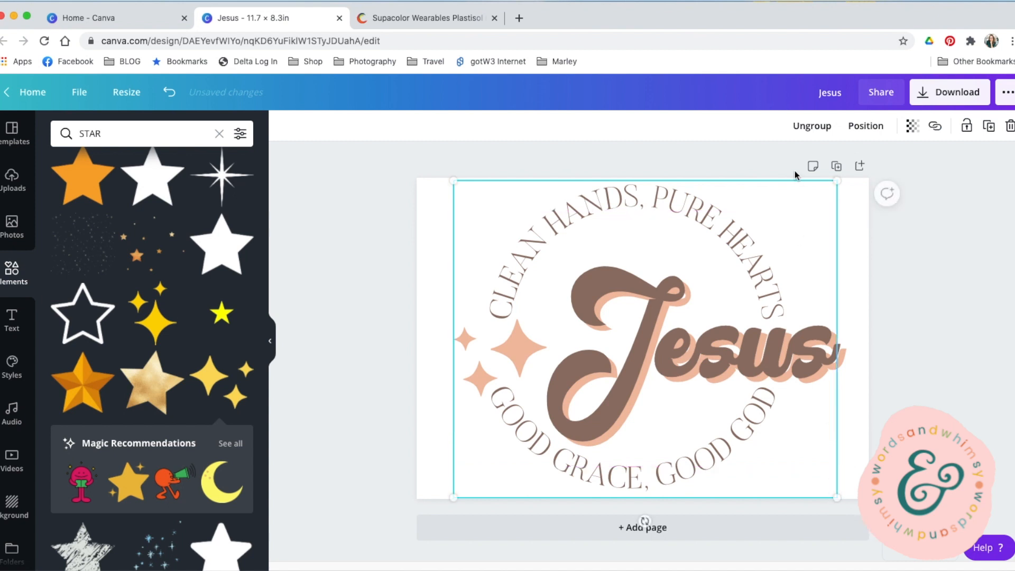
Rename the design "good grace 9.9x8.2"
{"action": "left_click", "coordinate": [847, 92]}
{"action": "double_click", "coordinate": [833, 93]}
{"action": "type", "text": "good gr"}
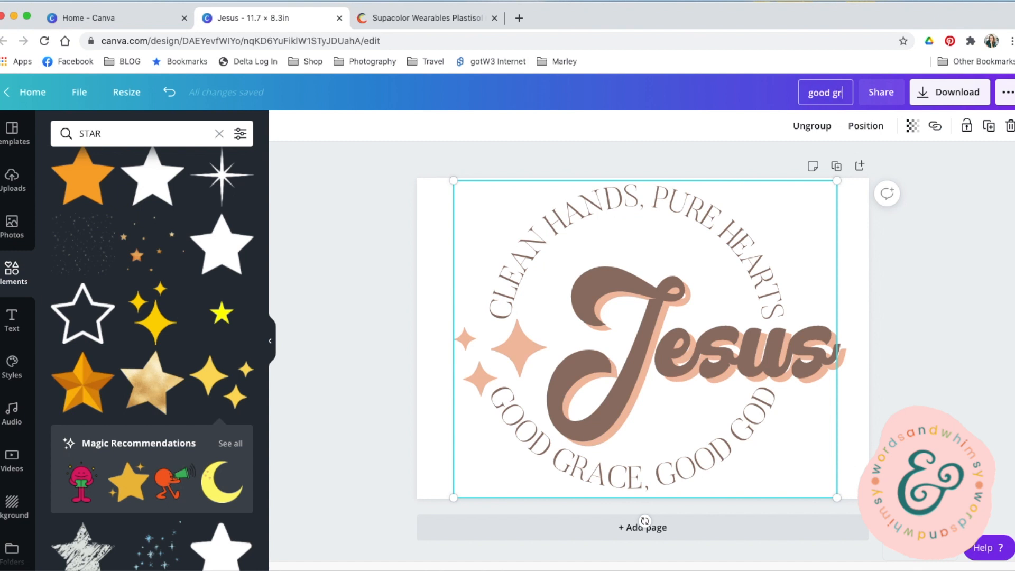
{"action": "type", "text": "ace 9.9"}
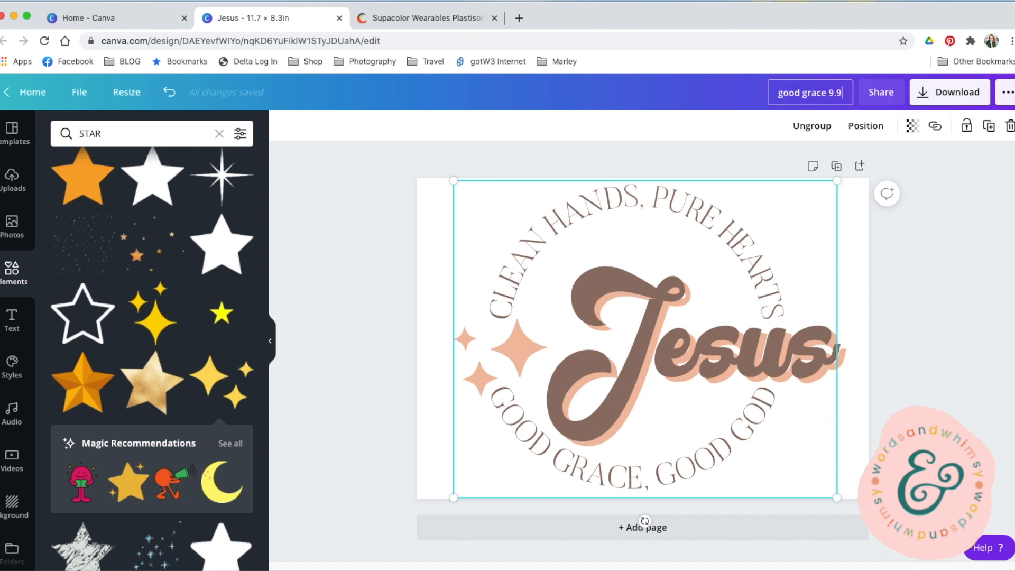
{"action": "type", "text": "x8.2"}
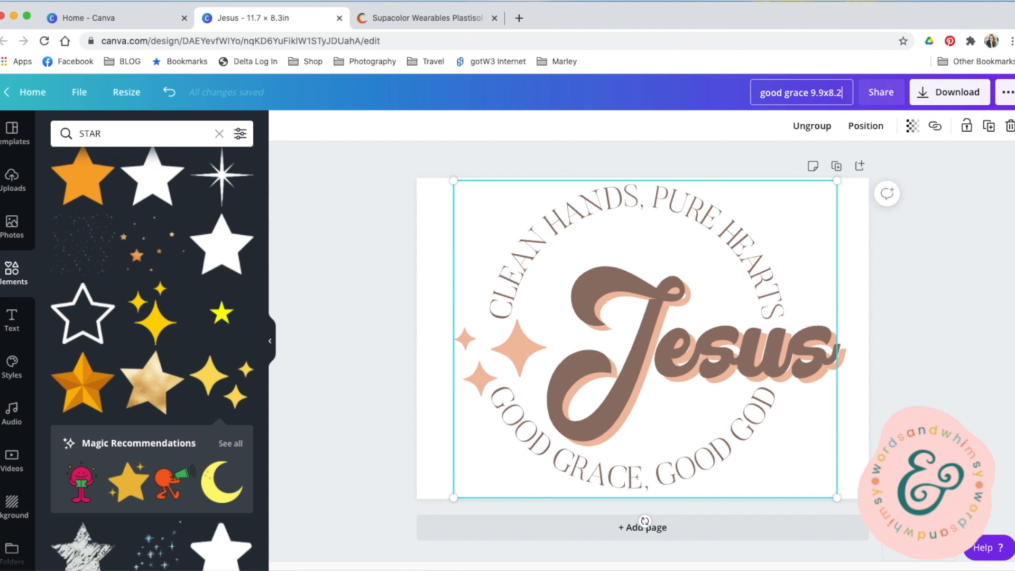
{"action": "left_click", "coordinate": [916, 258]}
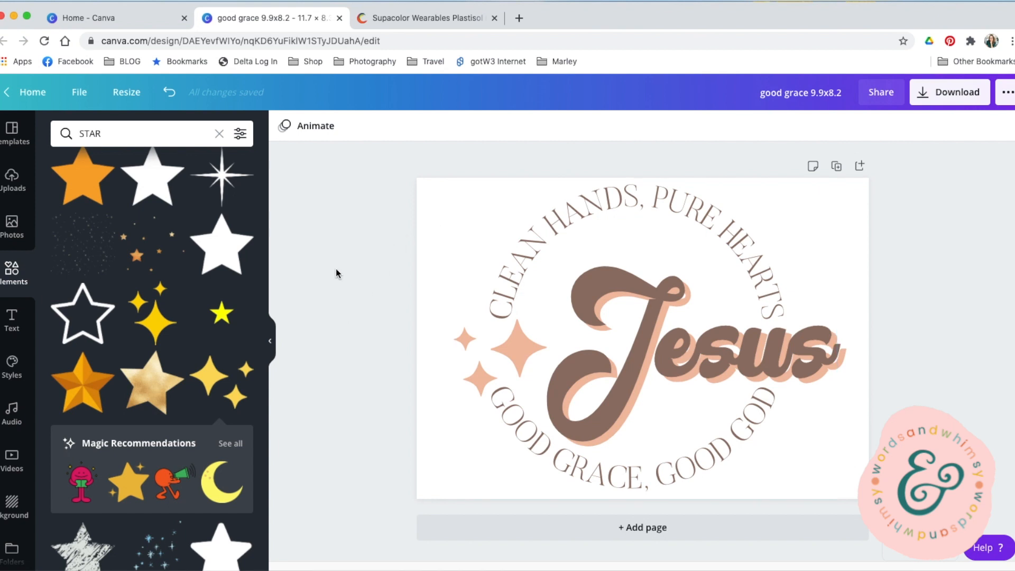
Review the Size of Design requirement and the accepted upload file types on the Supacolor transfer page
{"action": "left_click", "coordinate": [412, 20]}
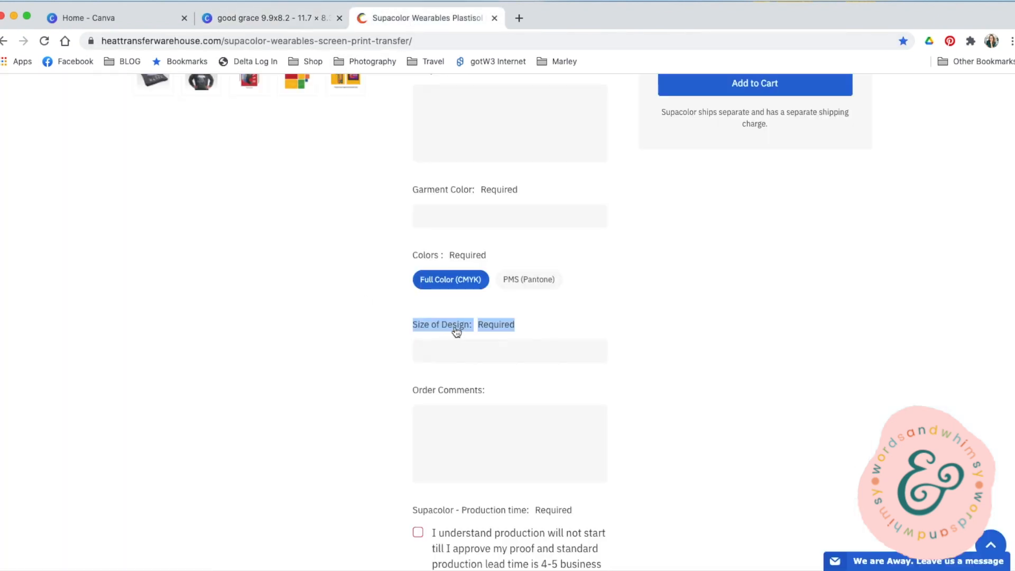
{"action": "left_click", "coordinate": [272, 20]}
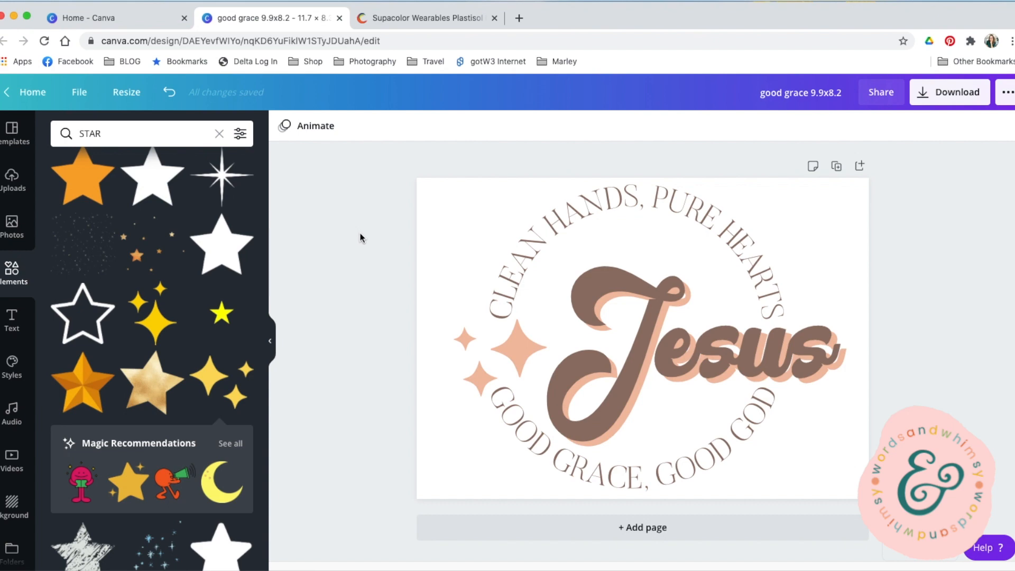
{"action": "left_click", "coordinate": [403, 18]}
{"action": "scroll", "coordinate": [377, 295], "scroll_direction": "up", "scroll_amount": 6}
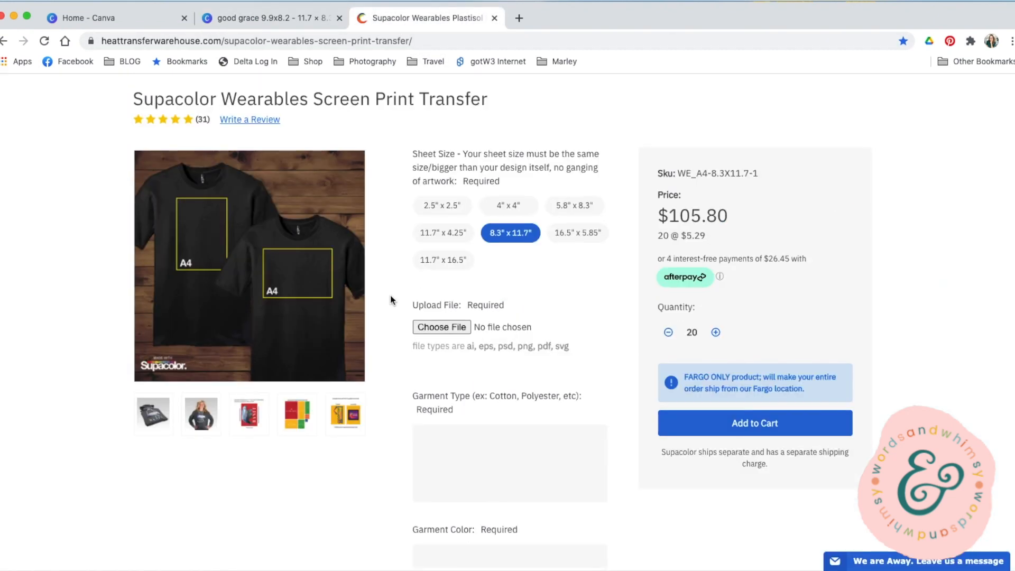
{"action": "scroll", "coordinate": [391, 295], "scroll_direction": "down", "scroll_amount": 1}
{"action": "left_click_drag", "start_coordinate": [415, 328], "coordinate": [569, 328]}
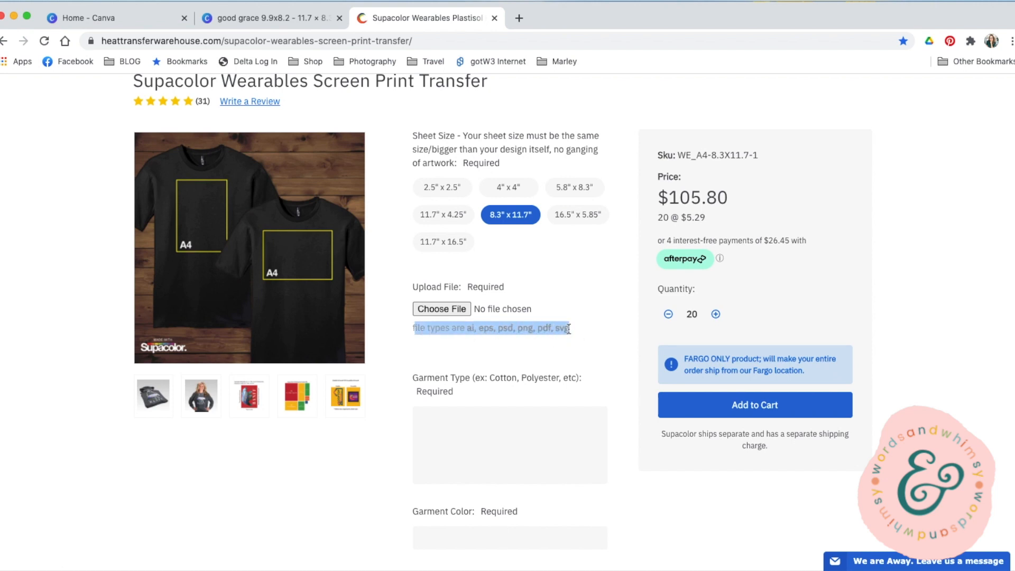
{"action": "left_click", "coordinate": [592, 332]}
{"action": "scroll", "coordinate": [592, 332], "scroll_direction": "down", "scroll_amount": 1}
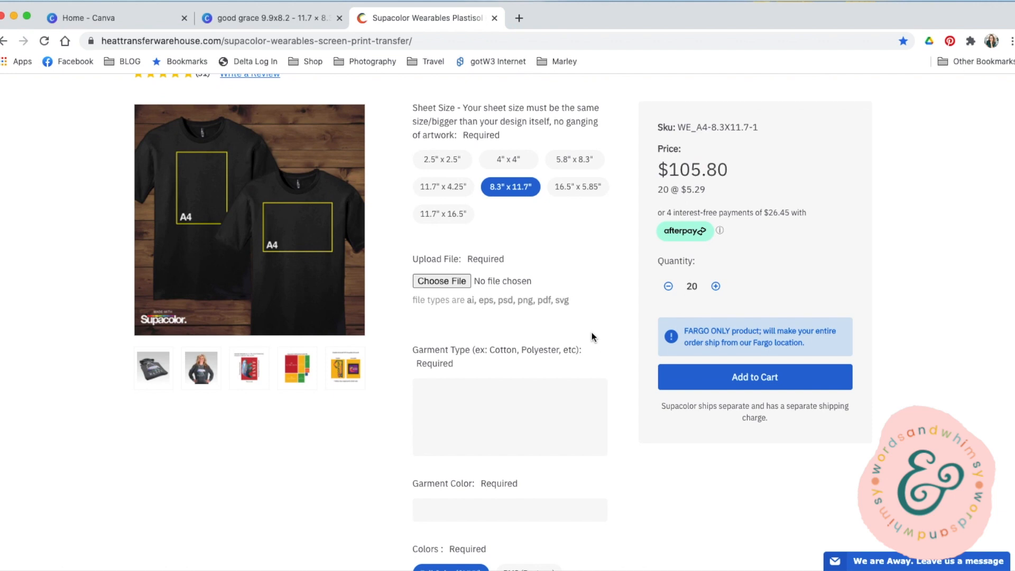
Switch back to the Canva design and download it as a PNG at size 2 with a transparent background
{"action": "left_click", "coordinate": [258, 18]}
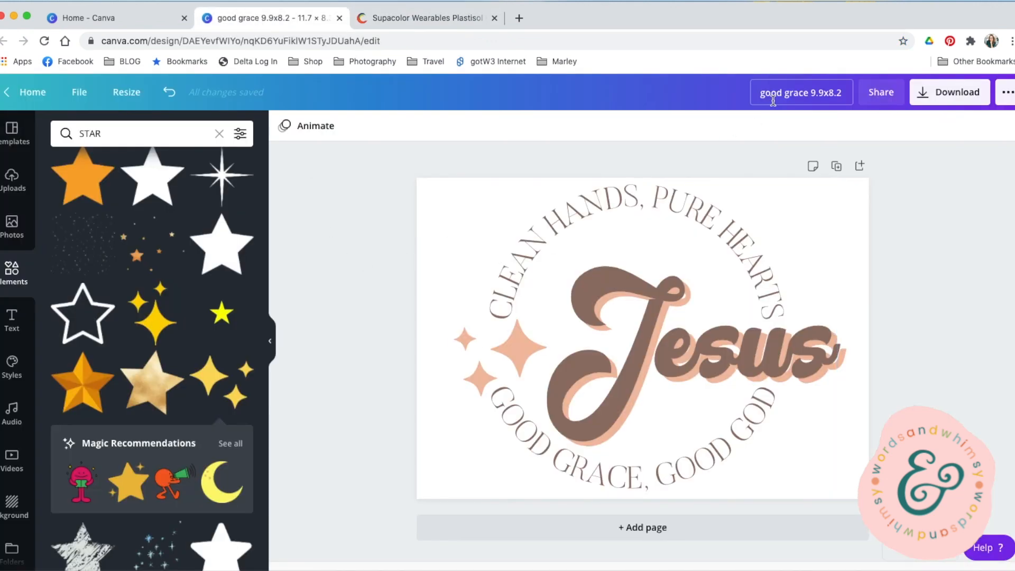
{"action": "left_click", "coordinate": [947, 102]}
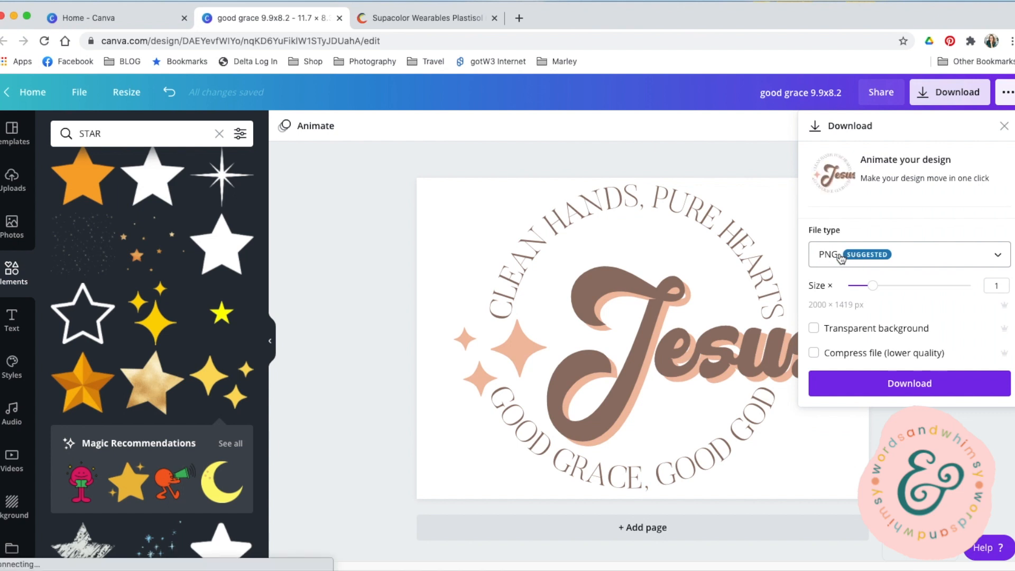
{"action": "left_click", "coordinate": [814, 329]}
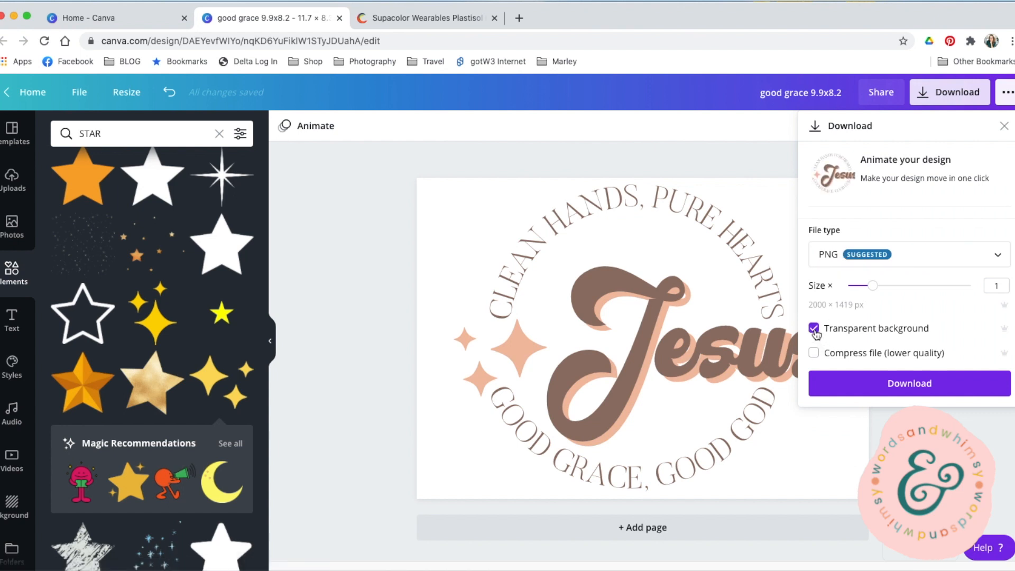
{"action": "left_click_drag", "start_coordinate": [876, 292], "coordinate": [917, 292]}
{"action": "left_click", "coordinate": [841, 258]}
{"action": "left_click", "coordinate": [842, 262]}
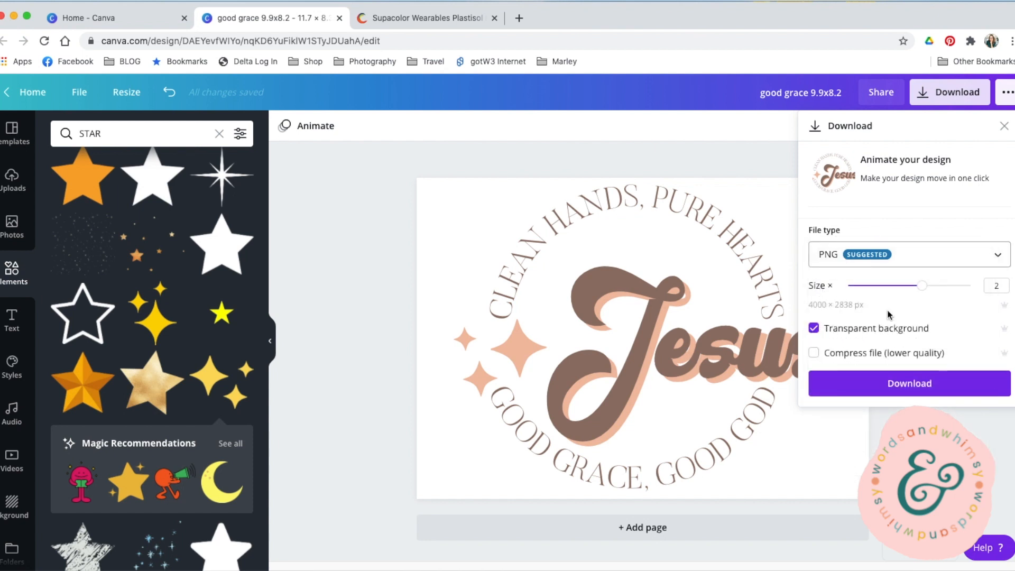
{"action": "left_click", "coordinate": [913, 388]}
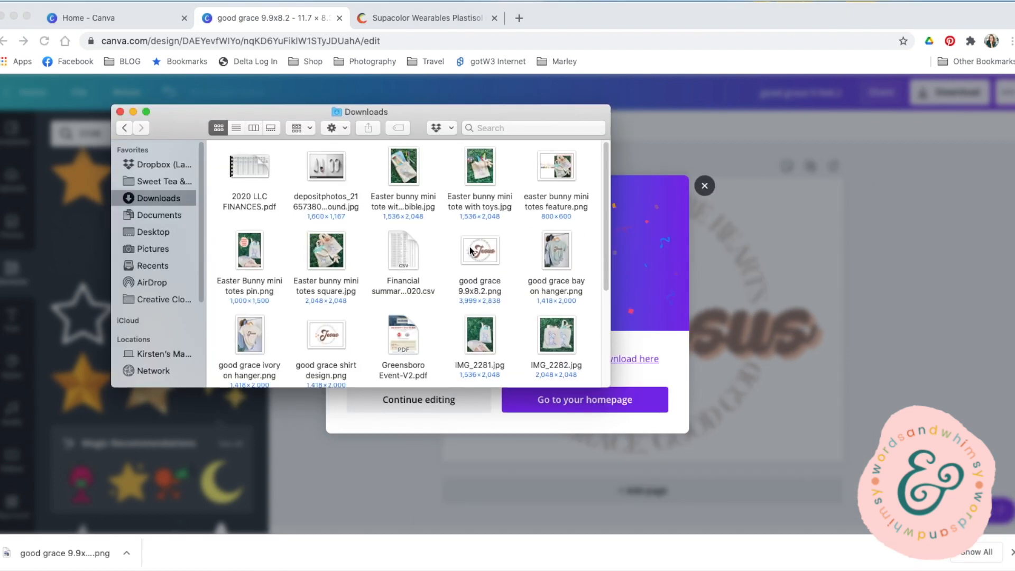
Open good grace 9.9x8.2.png from the Downloads folder in Preview and check its pixel dimensions and DPI in the inspector
{"action": "left_click", "coordinate": [468, 253]}
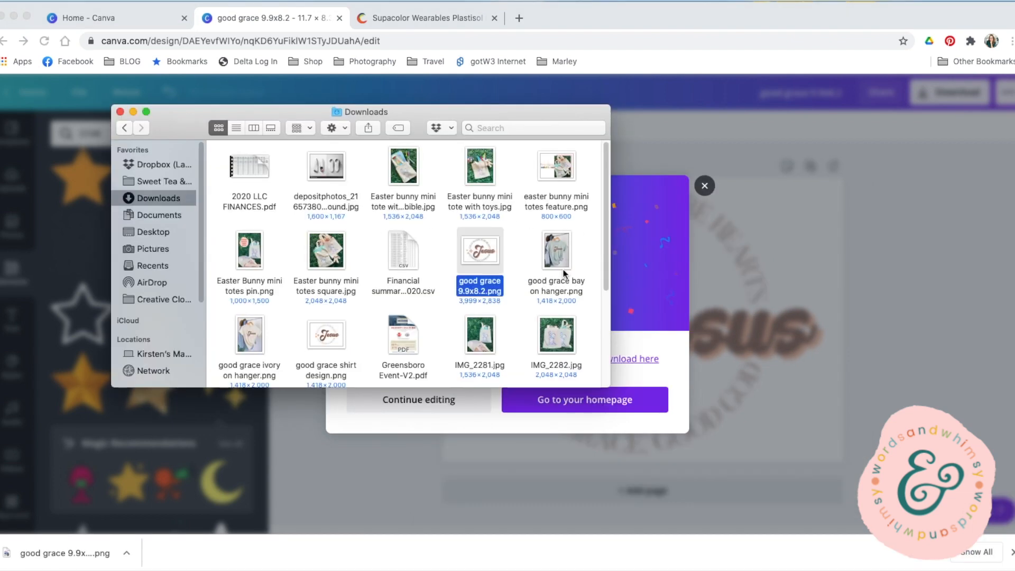
{"action": "double_click", "coordinate": [467, 252]}
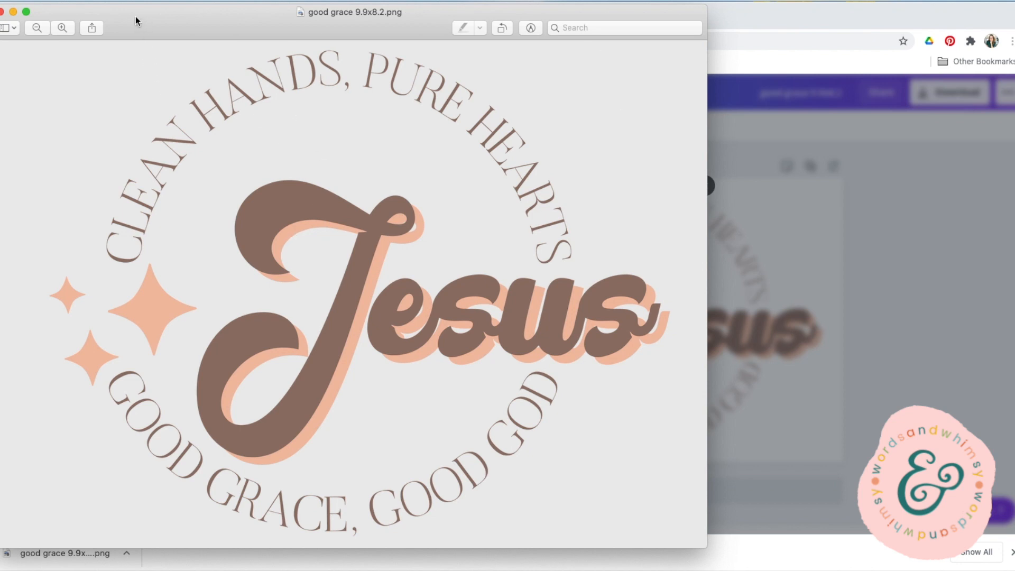
{"action": "left_click", "coordinate": [194, 1]}
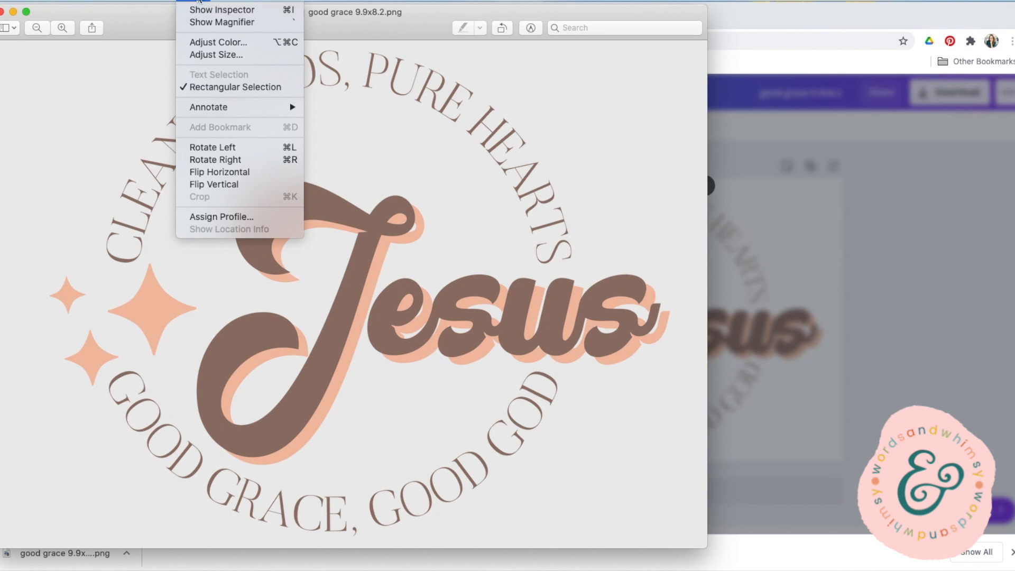
{"action": "left_click", "coordinate": [204, 9]}
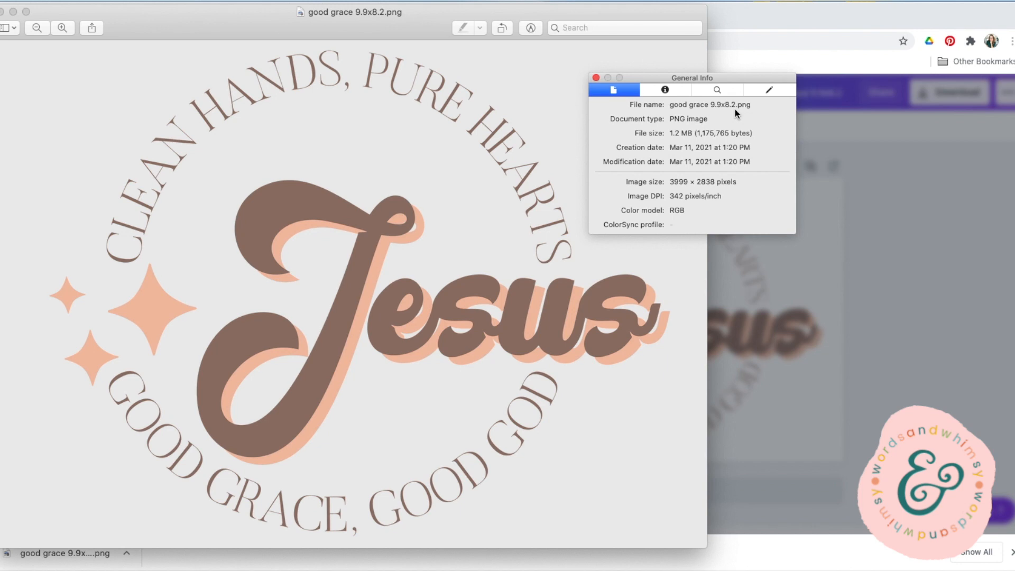
{"action": "left_click", "coordinate": [596, 77]}
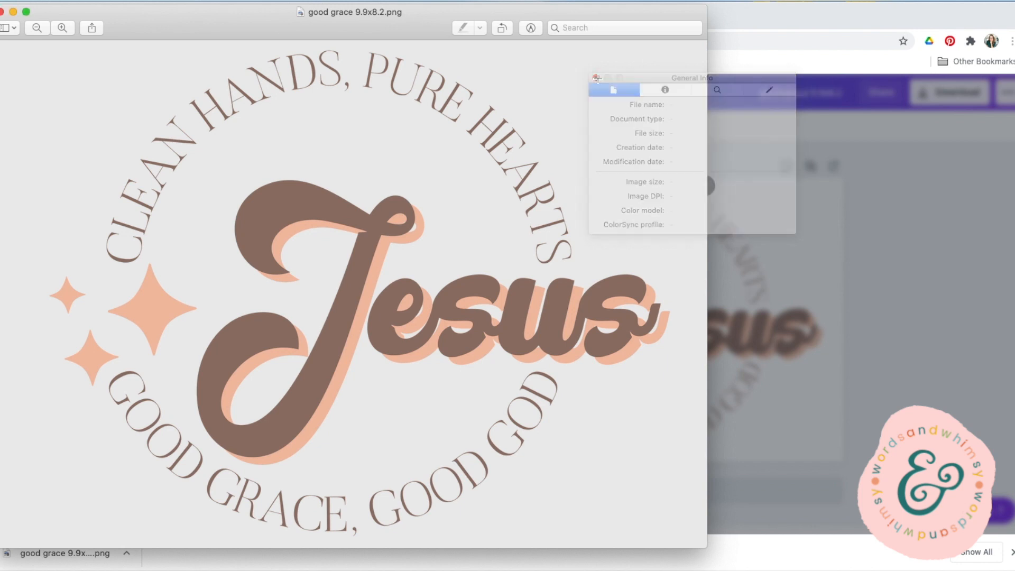
Close the image preview, switch to the Supacolor transfer page and attach good grace 9.9x8.2.png as the upload file
{"action": "left_click", "coordinate": [2, 12]}
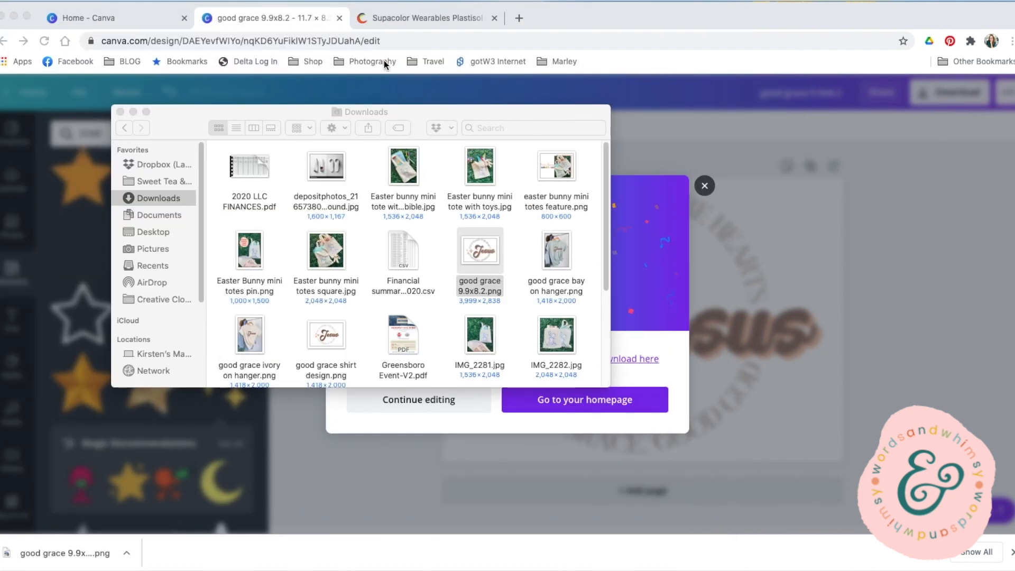
{"action": "left_click", "coordinate": [452, 21]}
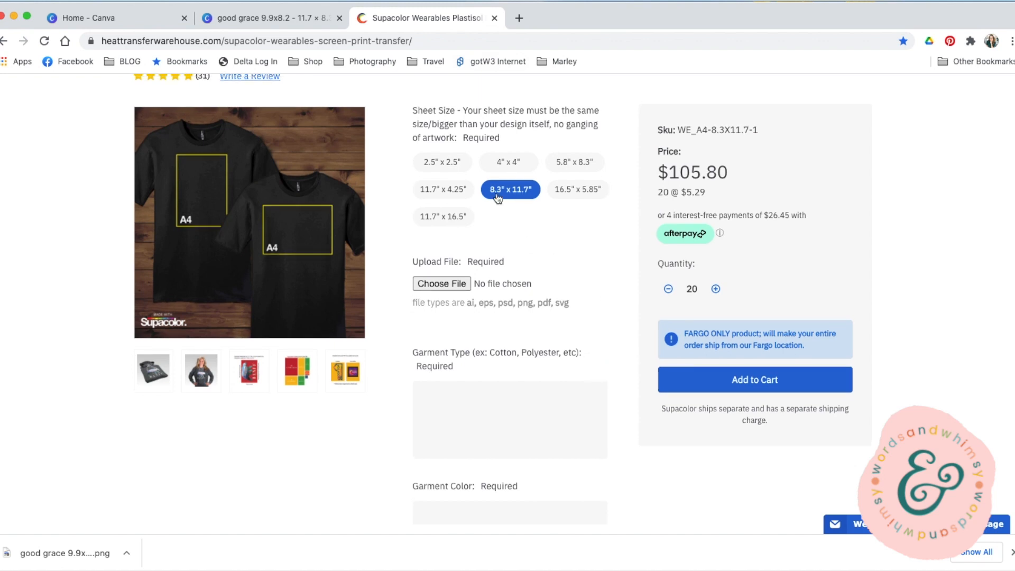
{"action": "left_click", "coordinate": [449, 285]}
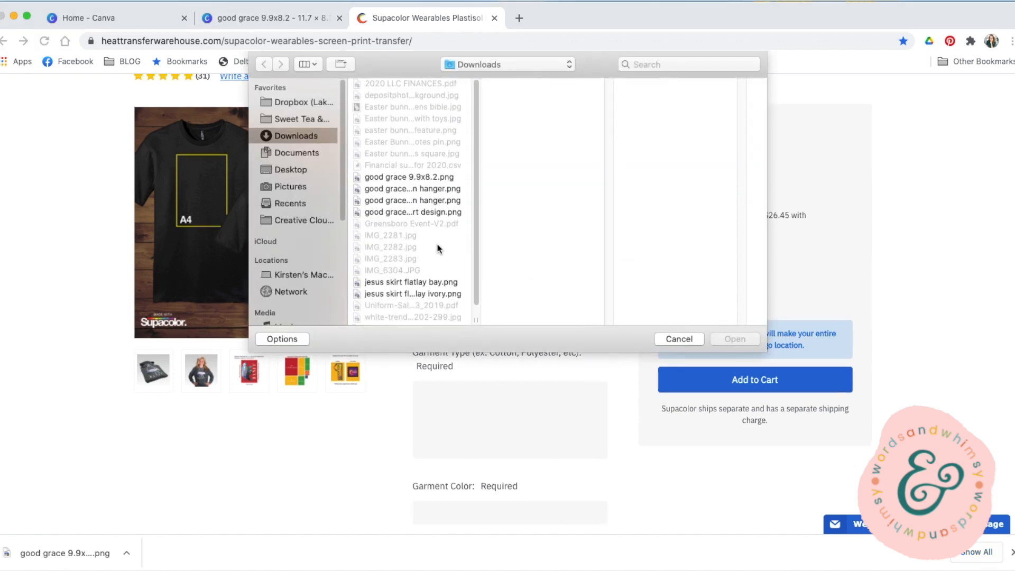
{"action": "left_click", "coordinate": [404, 178]}
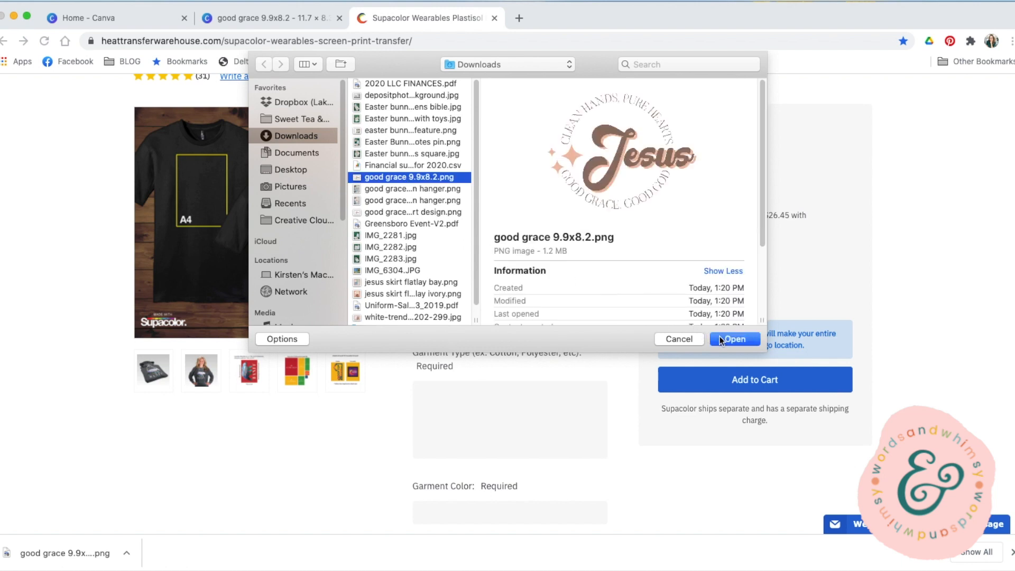
{"action": "left_click", "coordinate": [720, 337]}
Enter "Comfort Colors1717" as the garment type and "ivory, bay" as the garment color
{"action": "scroll", "coordinate": [401, 375], "scroll_direction": "down", "scroll_amount": 3}
{"action": "left_click", "coordinate": [484, 332]}
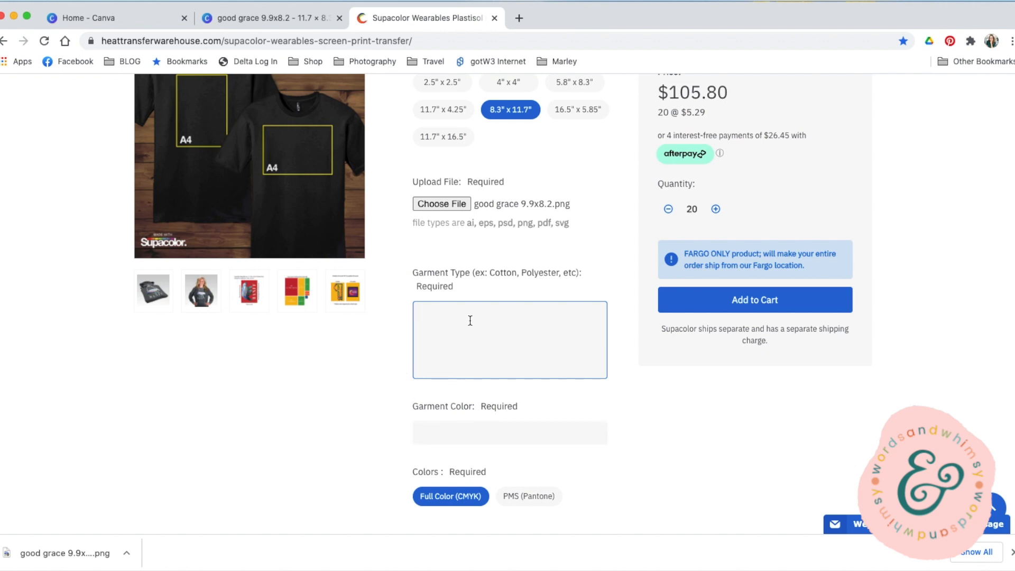
{"action": "type", "text": "Comfort Colors1717"}
{"action": "key", "text": "Tab"}
{"action": "type", "text": "ivory, bay"}
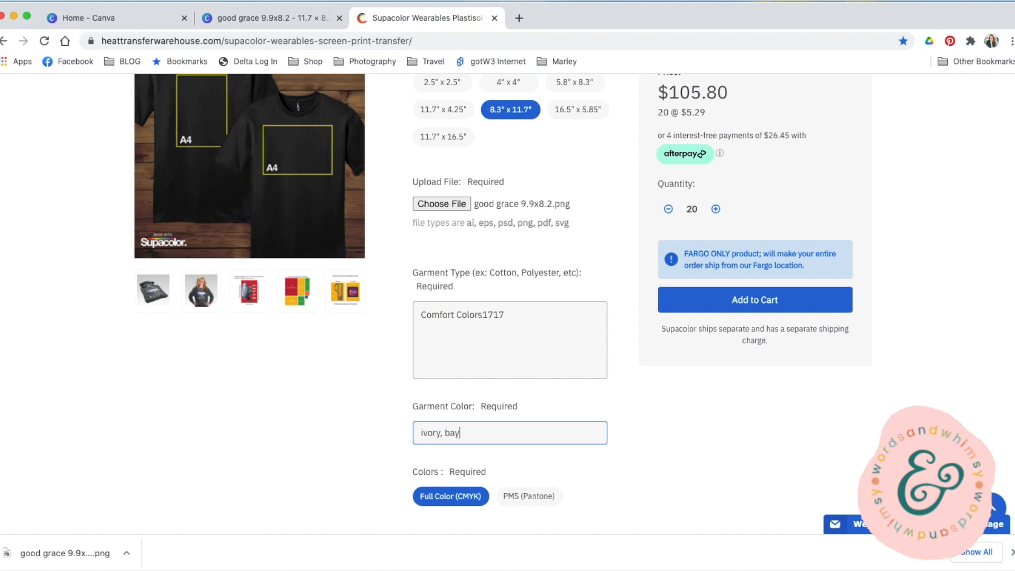
Enter 9.9x8.2 as the size of design, matching the uploaded file's name, and leave the order comments empty
{"action": "scroll", "coordinate": [341, 412], "scroll_direction": "down", "scroll_amount": 4}
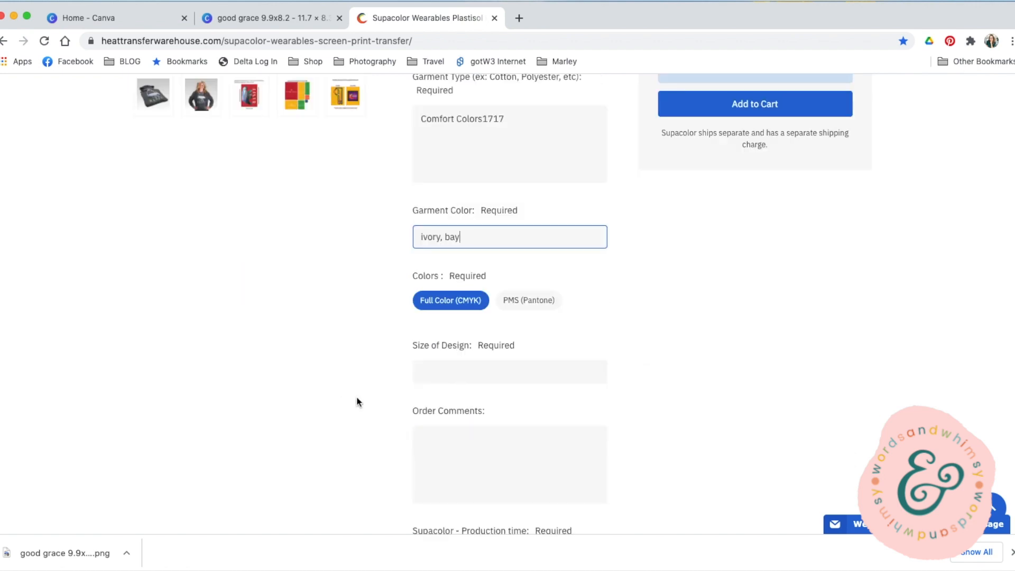
{"action": "left_click", "coordinate": [444, 372]}
{"action": "scroll", "coordinate": [444, 372], "scroll_direction": "up", "scroll_amount": 4}
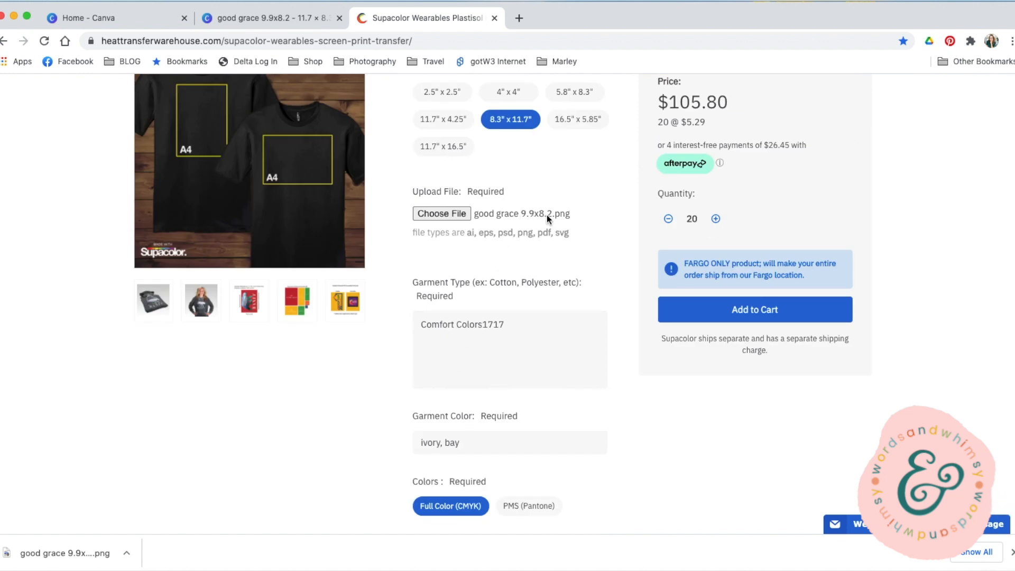
{"action": "scroll", "coordinate": [547, 215], "scroll_direction": "down", "scroll_amount": 4}
{"action": "type", "text": "9.9x8.2"}
{"action": "left_click", "coordinate": [479, 443]}
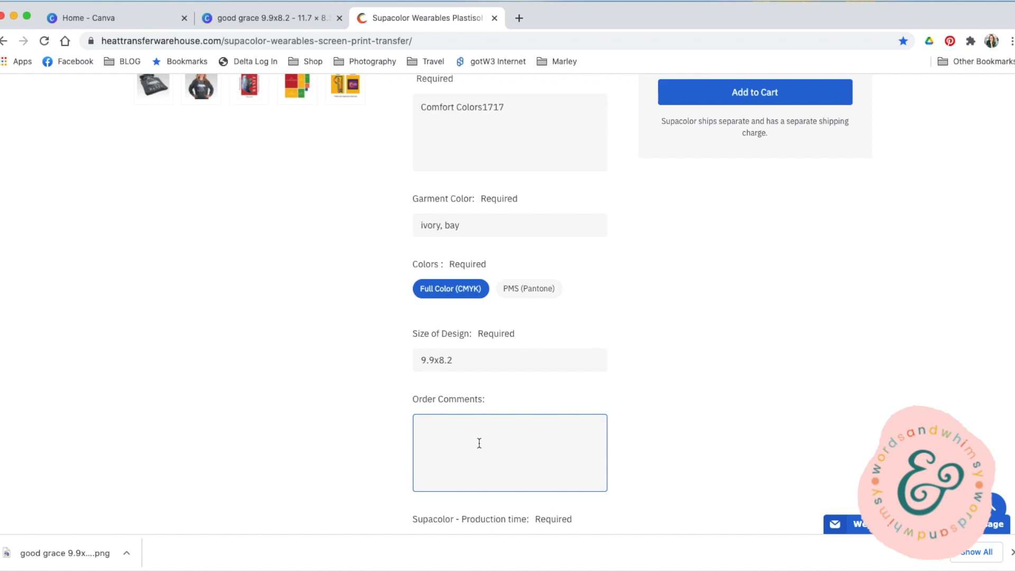
Accept the production time and 5 day cancellation terms and answer No to the reorder question
{"action": "scroll", "coordinate": [407, 446], "scroll_direction": "down", "scroll_amount": 5}
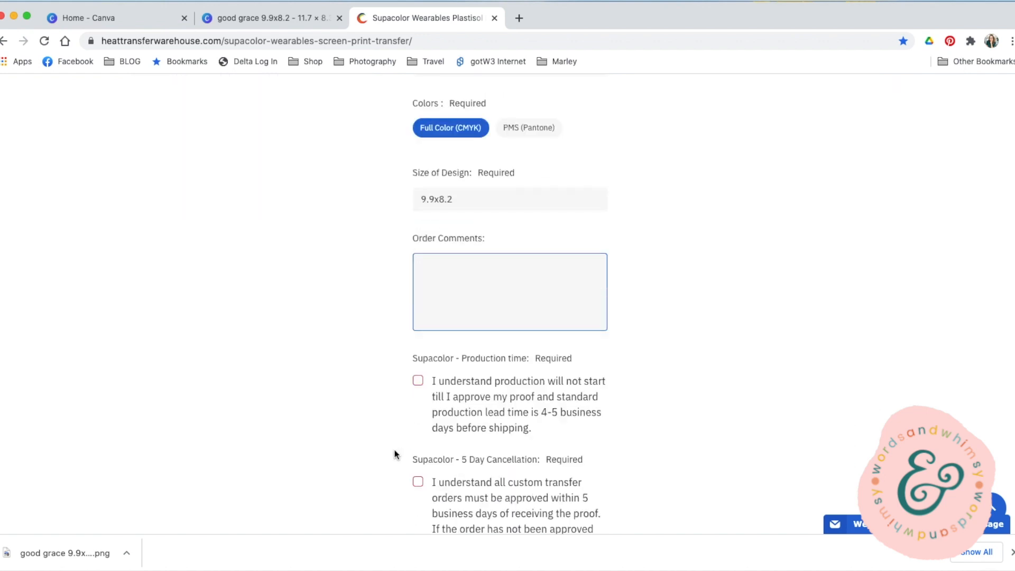
{"action": "left_click", "coordinate": [418, 378]}
{"action": "left_click", "coordinate": [418, 479]}
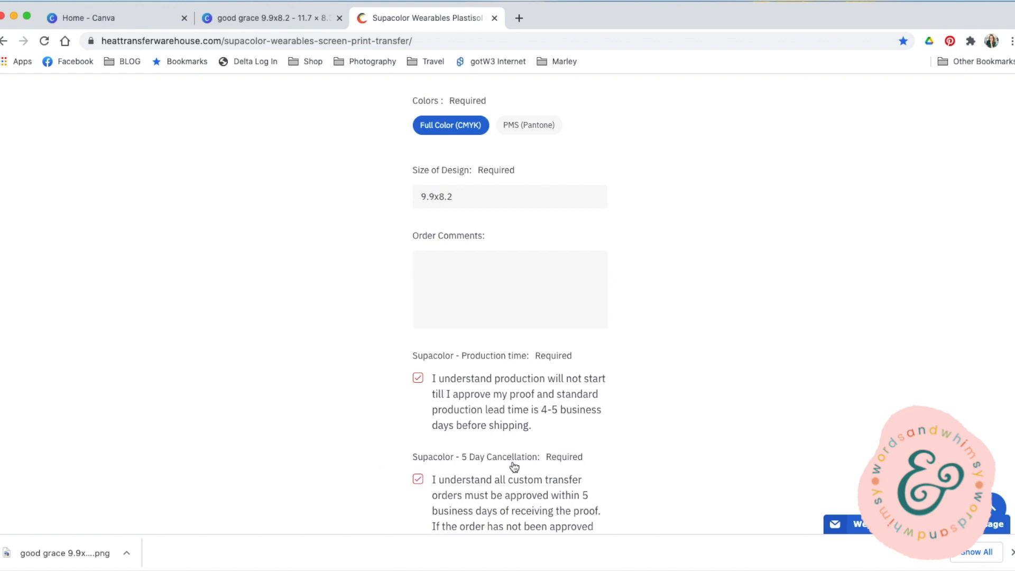
{"action": "scroll", "coordinate": [509, 389], "scroll_direction": "down", "scroll_amount": 8}
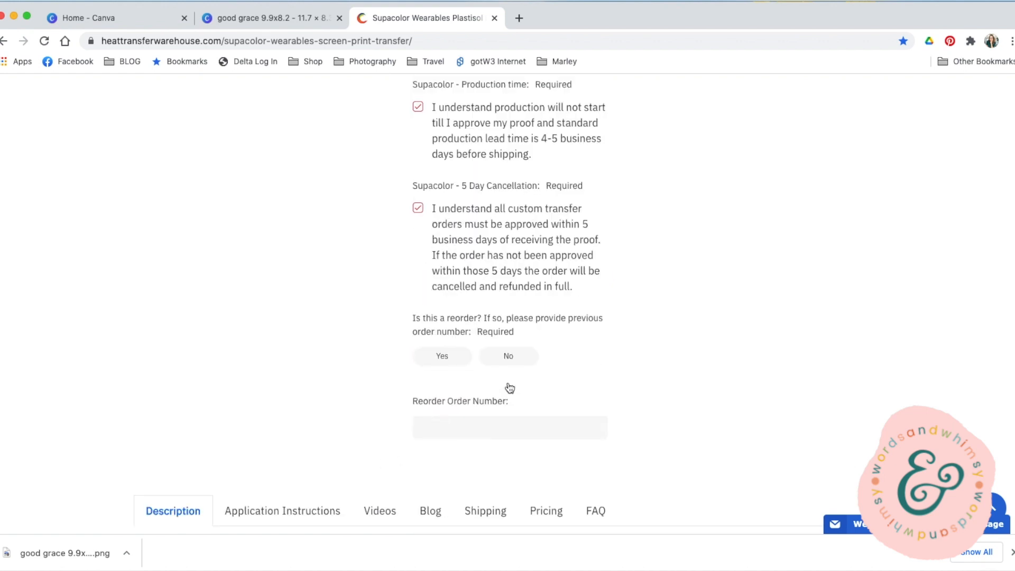
{"action": "left_click", "coordinate": [508, 357]}
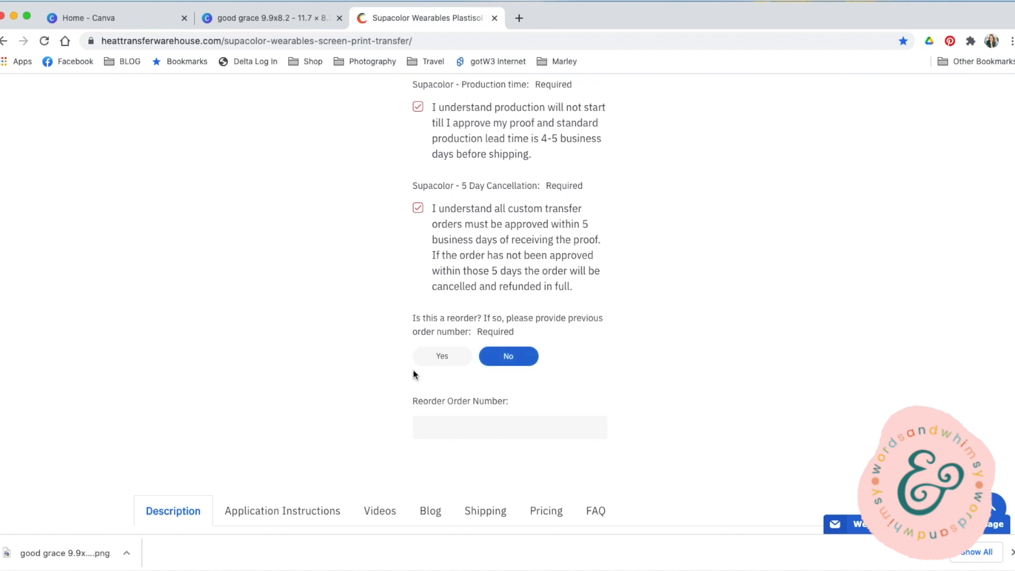
Try a higher transfer quantity to compare the price and set the quantity back to 20
{"action": "scroll", "coordinate": [345, 419], "scroll_direction": "down", "scroll_amount": 5}
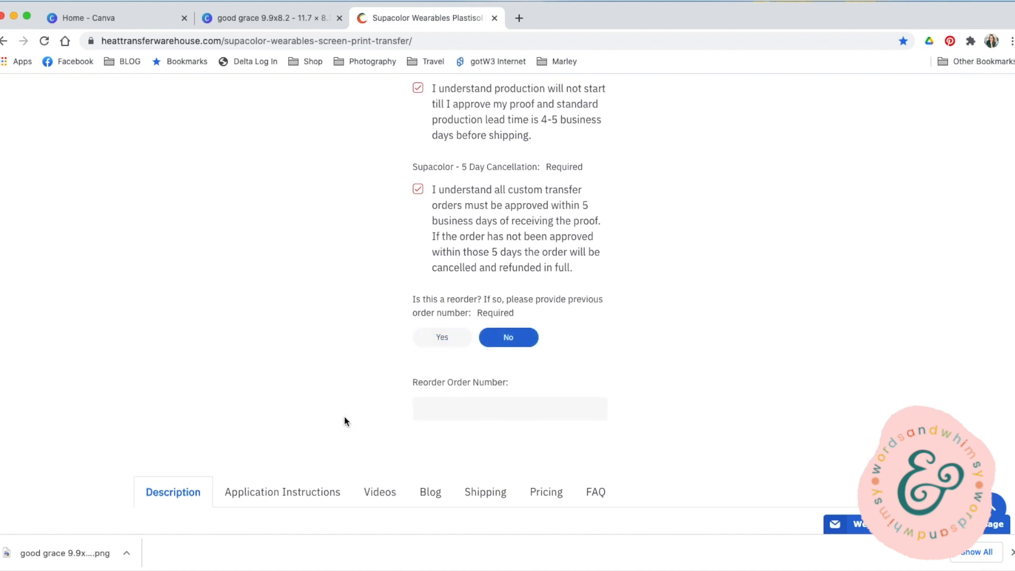
{"action": "scroll", "coordinate": [497, 458], "scroll_direction": "down", "scroll_amount": 14}
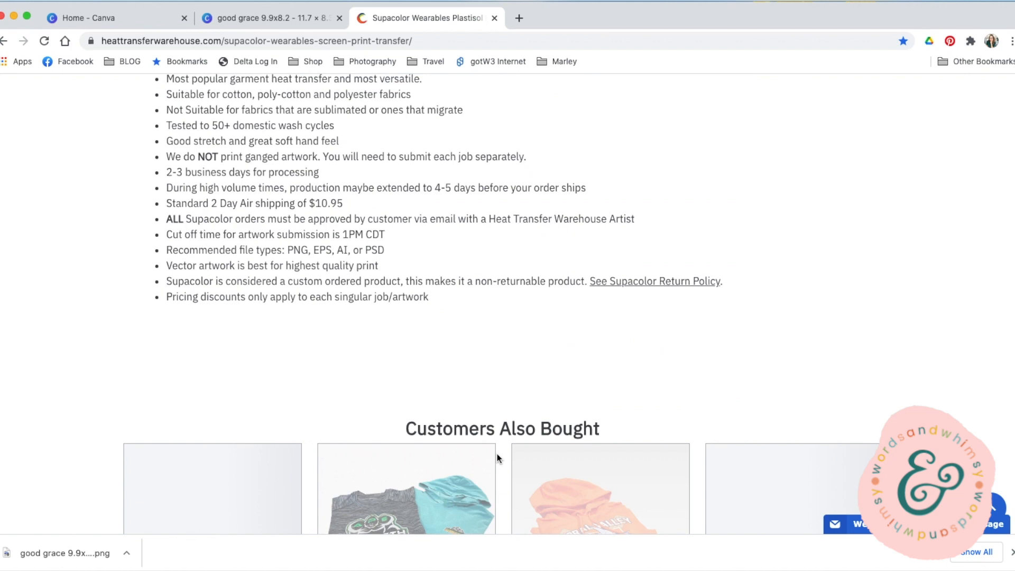
{"action": "scroll", "coordinate": [498, 458], "scroll_direction": "up", "scroll_amount": 18}
{"action": "scroll", "coordinate": [639, 376], "scroll_direction": "up", "scroll_amount": 15}
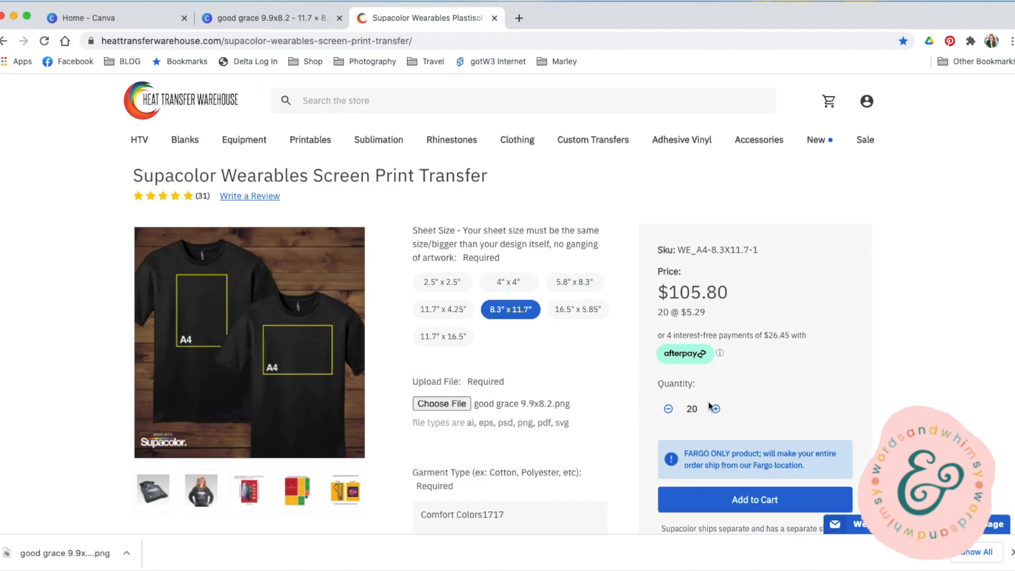
{"action": "scroll", "coordinate": [791, 407], "scroll_direction": "down", "scroll_amount": 3}
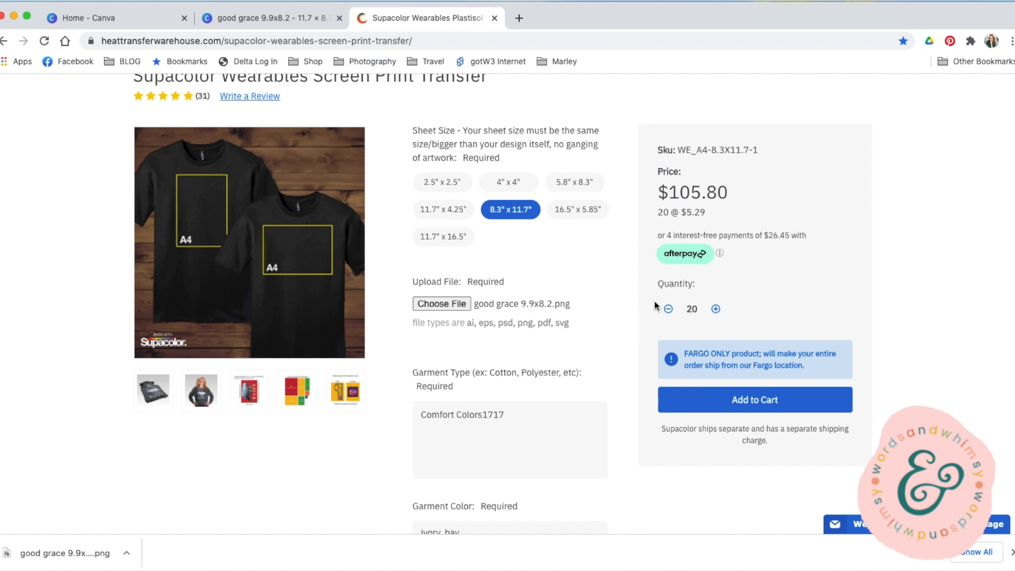
{"action": "left_click", "coordinate": [716, 311]}
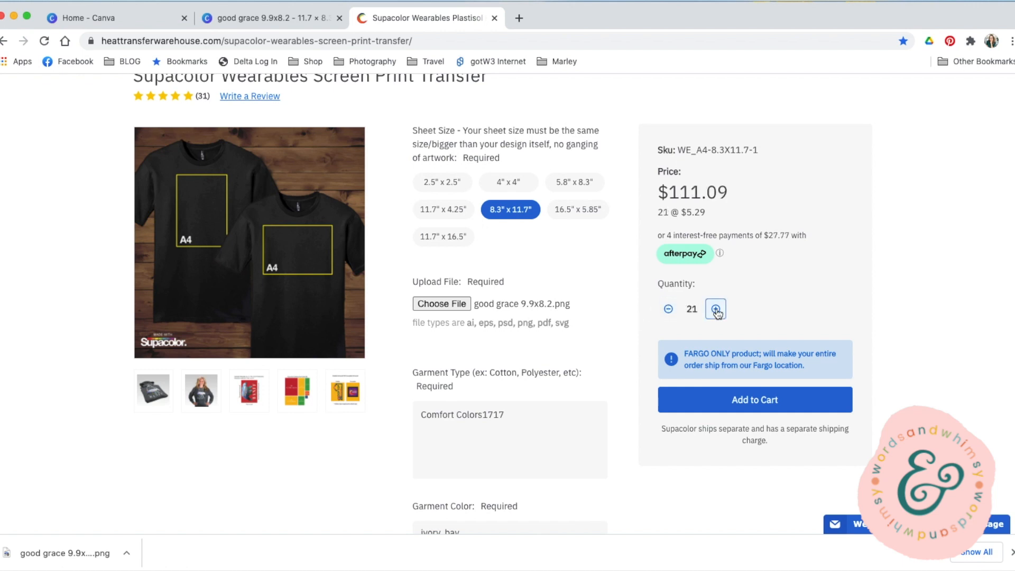
{"action": "left_click", "coordinate": [716, 311]}
{"action": "left_click", "coordinate": [669, 308]}
{"action": "left_click", "coordinate": [669, 309]}
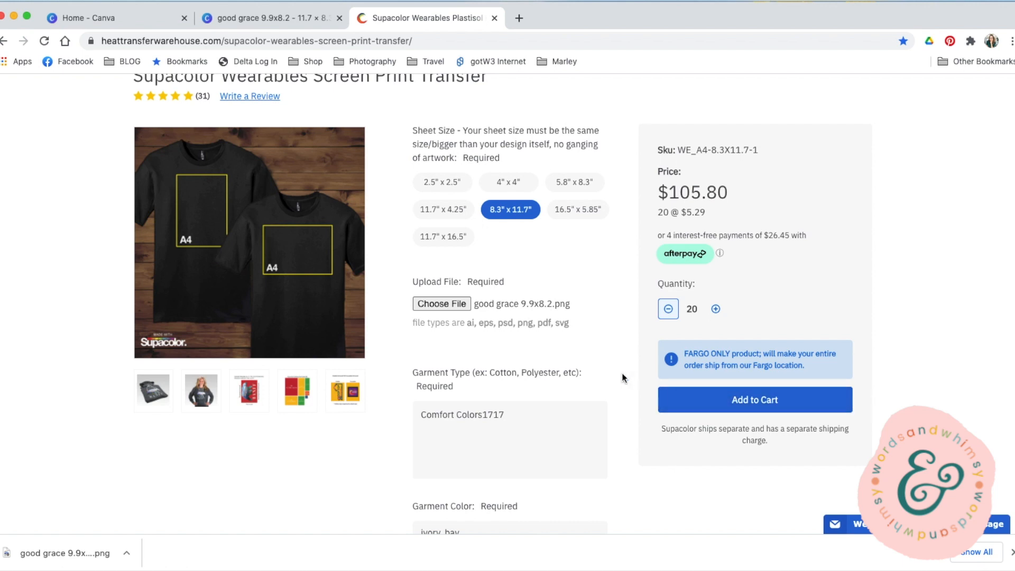
{"action": "scroll", "coordinate": [622, 377], "scroll_direction": "down", "scroll_amount": 7}
{"action": "scroll", "coordinate": [623, 377], "scroll_direction": "down", "scroll_amount": 4}
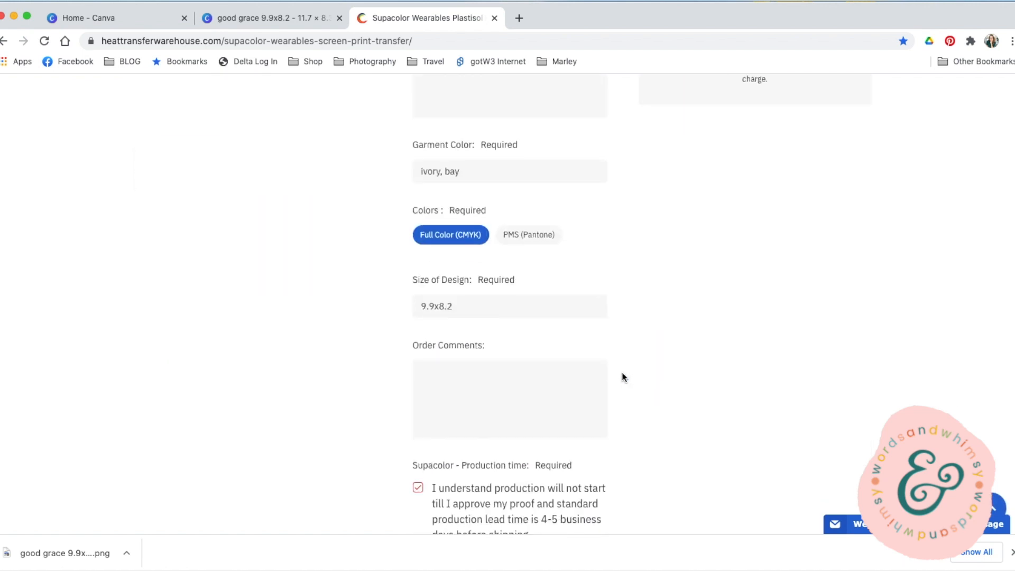
{"action": "scroll", "coordinate": [622, 377], "scroll_direction": "down", "scroll_amount": 7}
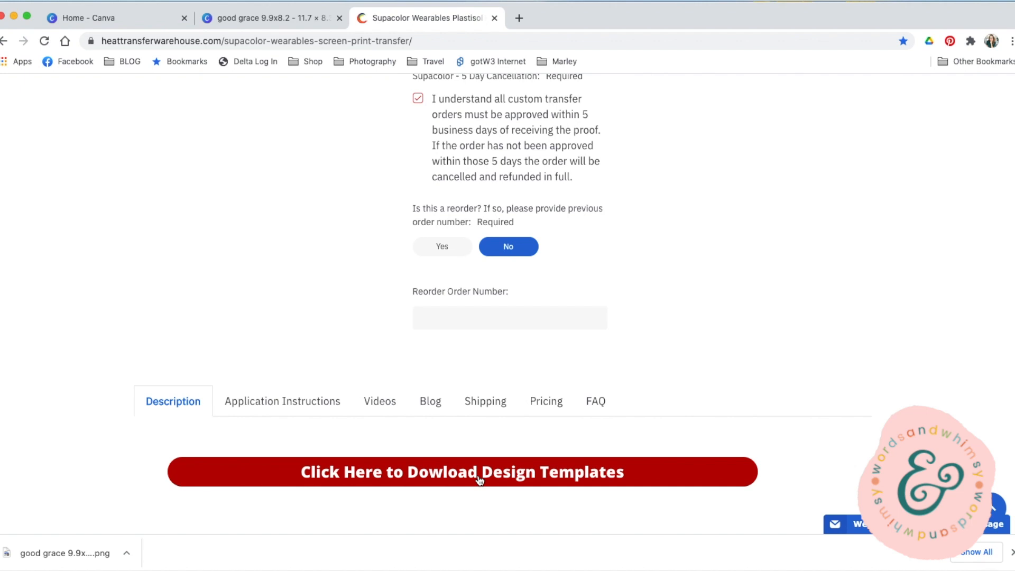
{"action": "scroll", "coordinate": [480, 480], "scroll_direction": "up", "scroll_amount": 20}
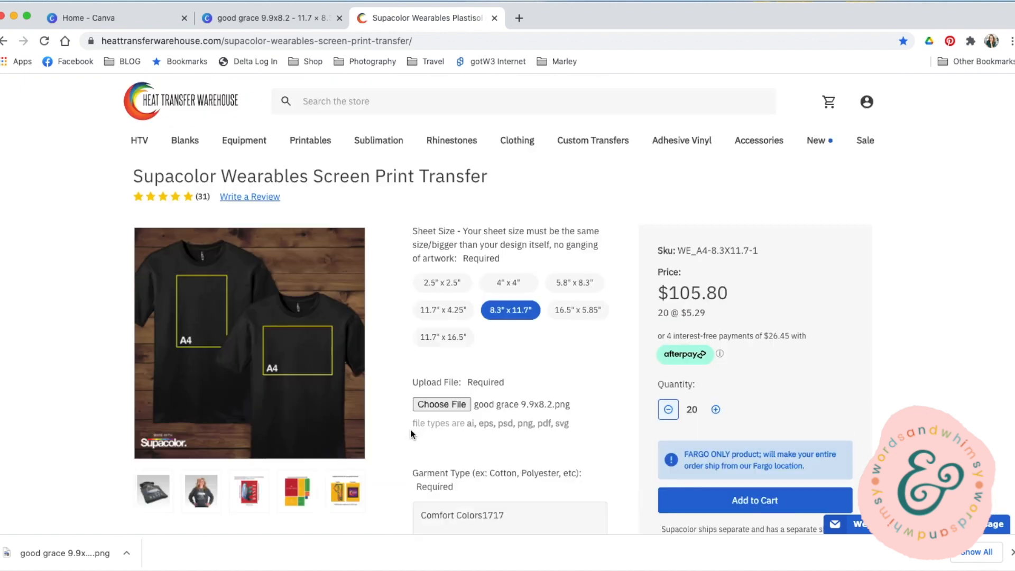
Switch to the Canva home page and create a new custom-size design measuring 8.3 x 11.7 in
{"action": "left_click", "coordinate": [136, 21]}
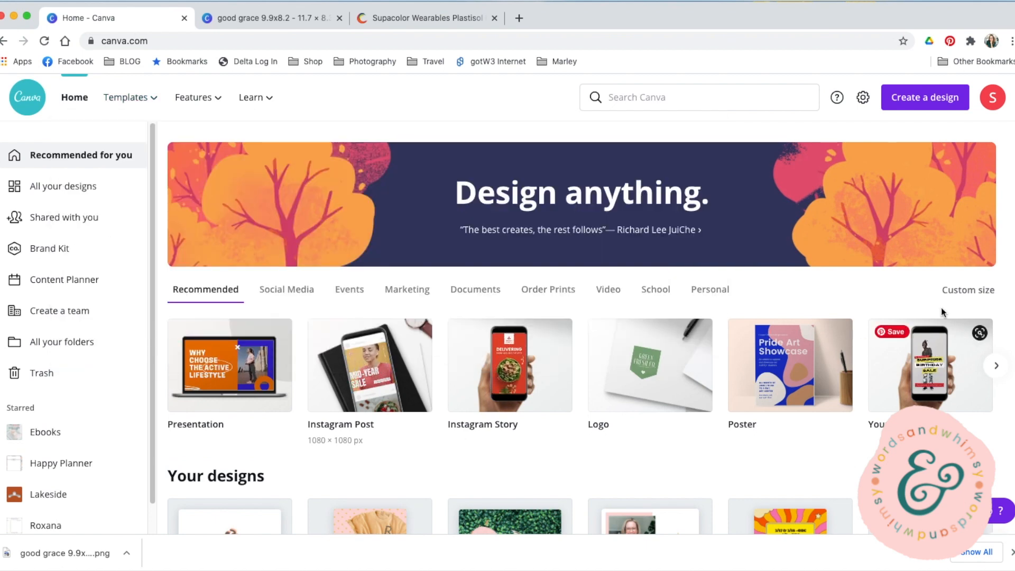
{"action": "left_click", "coordinate": [956, 292]}
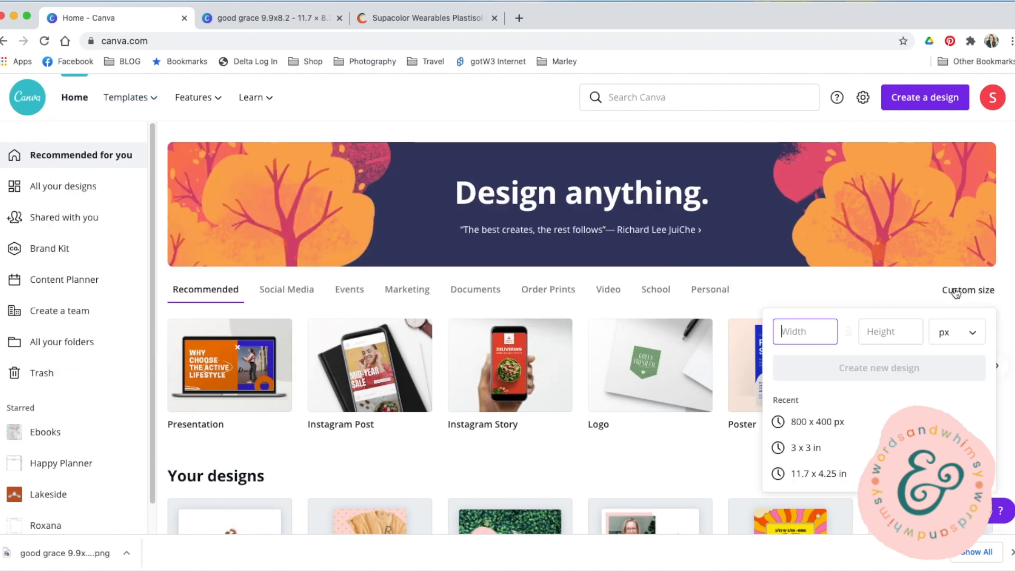
{"action": "left_click", "coordinate": [968, 336]}
{"action": "left_click", "coordinate": [960, 360]}
{"action": "left_click", "coordinate": [804, 331]}
{"action": "type", "text": "8.3"}
{"action": "key", "text": "Tab"}
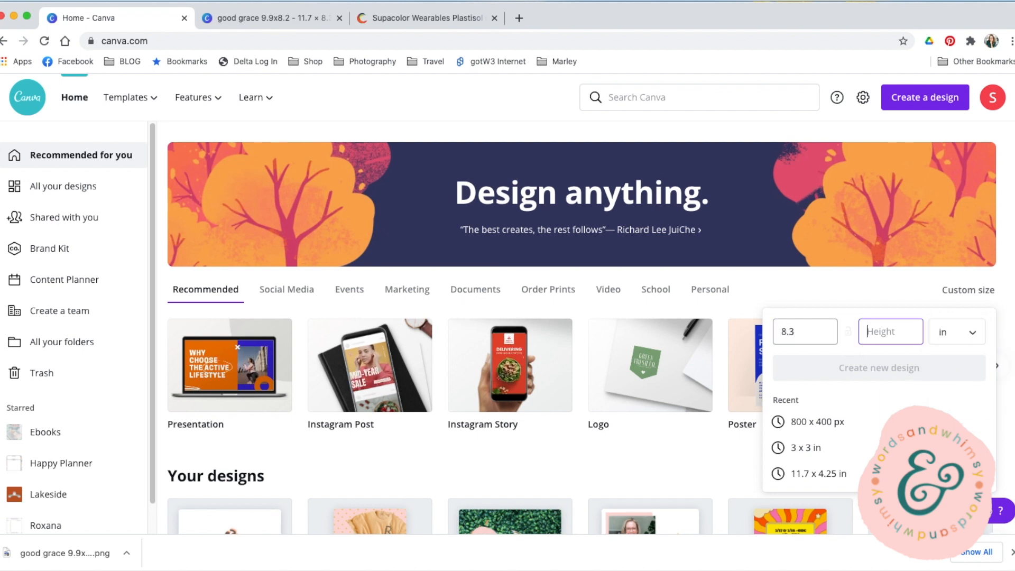
{"action": "type", "text": "11.7"}
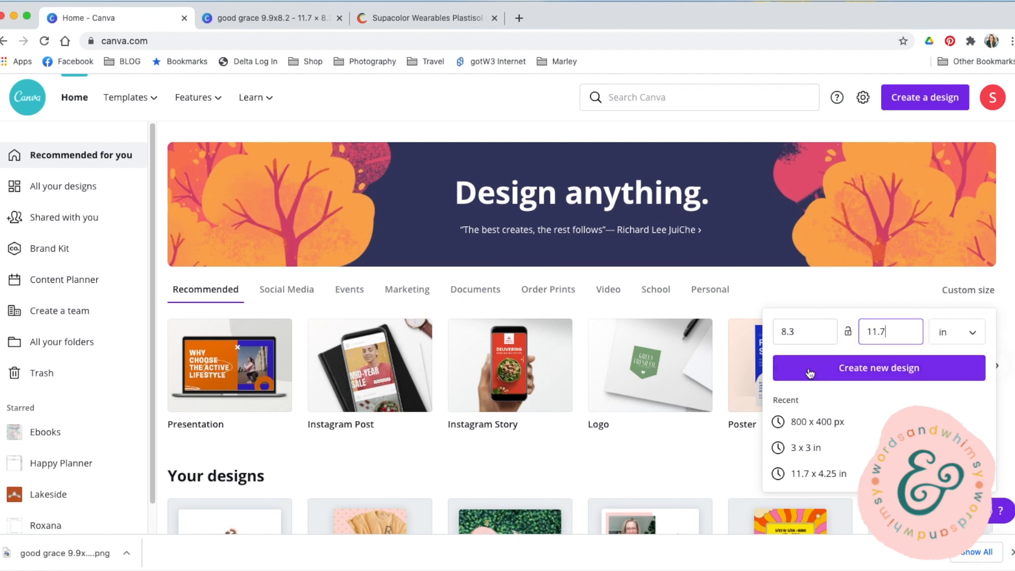
{"action": "left_click", "coordinate": [810, 373]}
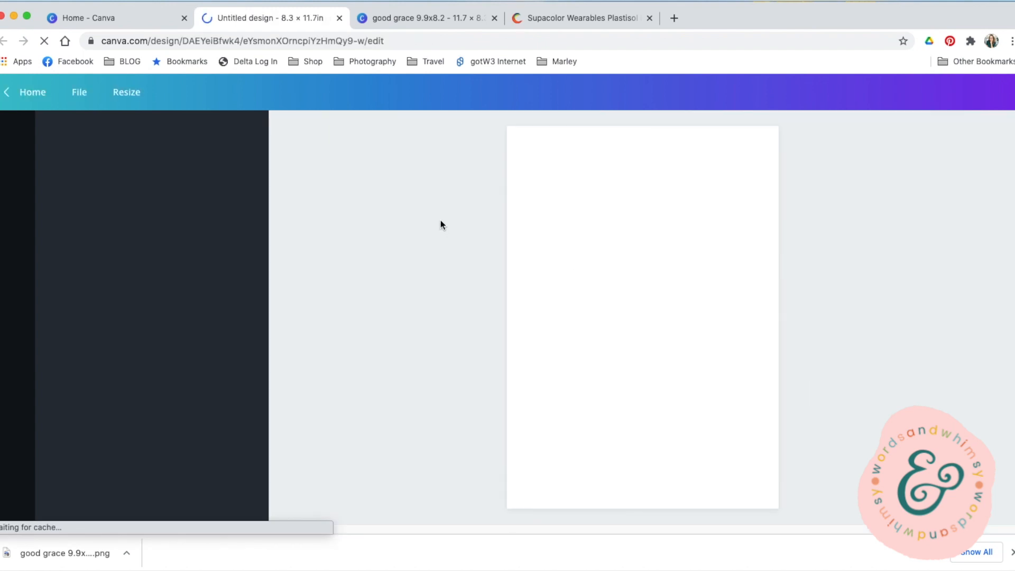
Name the new design "Supacolor 8.3x11.7", check the sheet sizes on the Supacolor page and return to the design
{"action": "left_click", "coordinate": [806, 93]}
{"action": "key", "text": "BackSpace"}
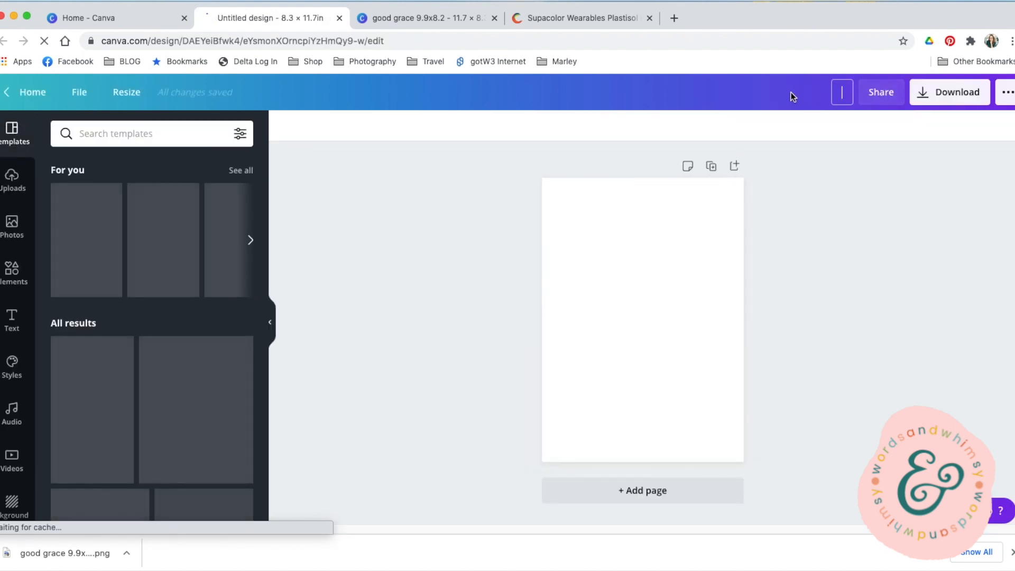
{"action": "type", "text": "Supacolor 8.3x11.7"}
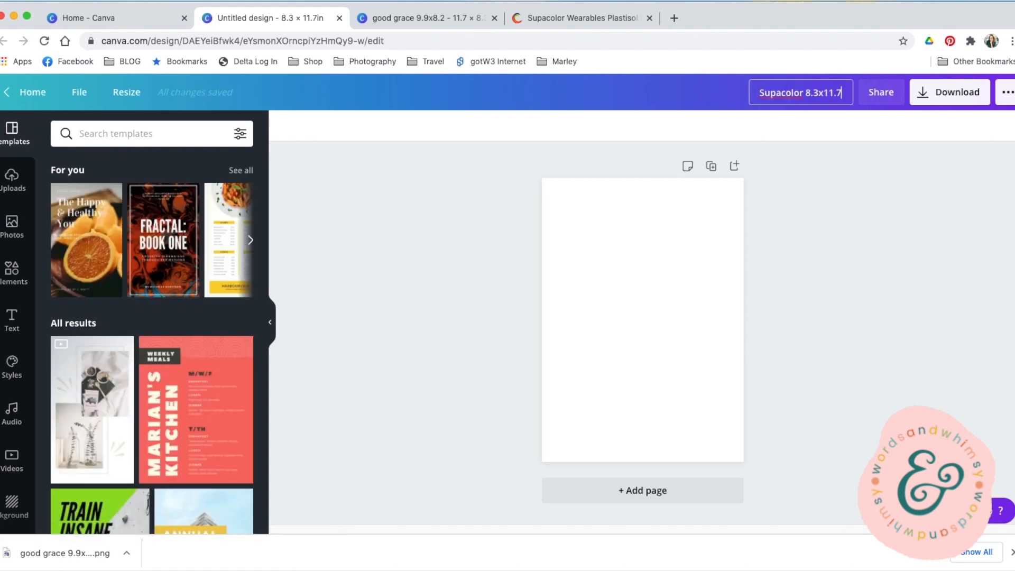
{"action": "left_click", "coordinate": [533, 23]}
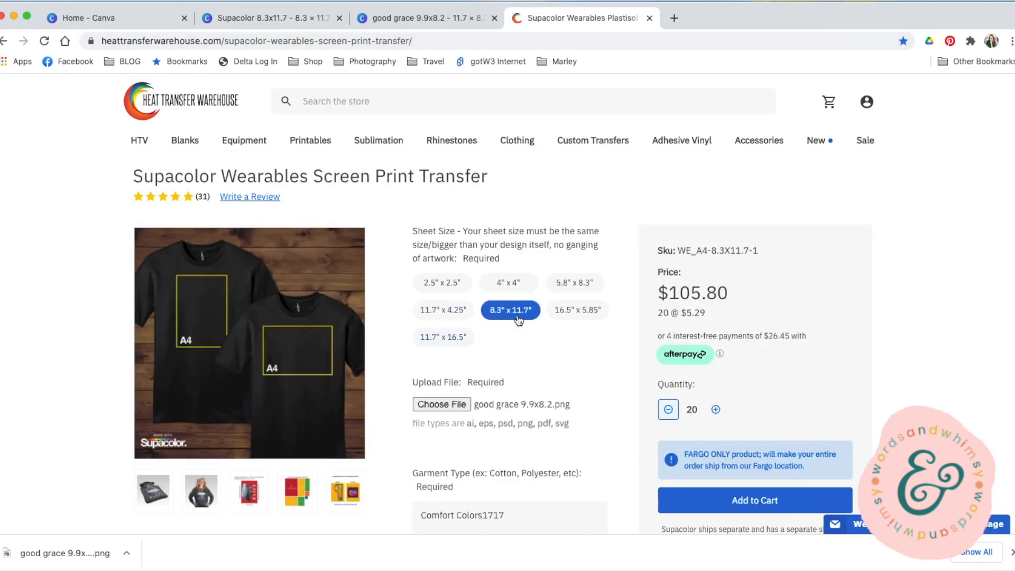
{"action": "left_click", "coordinate": [275, 18]}
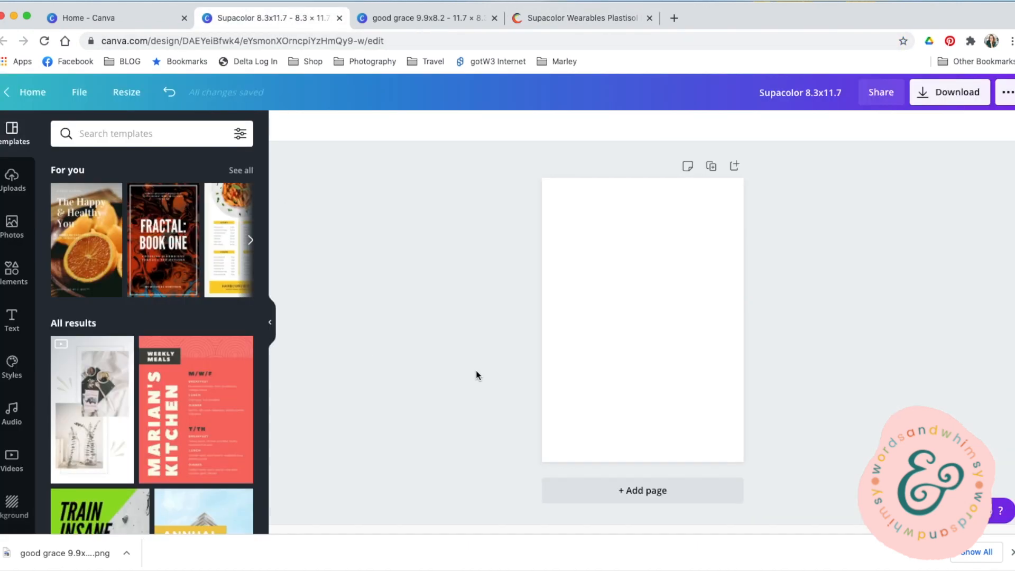